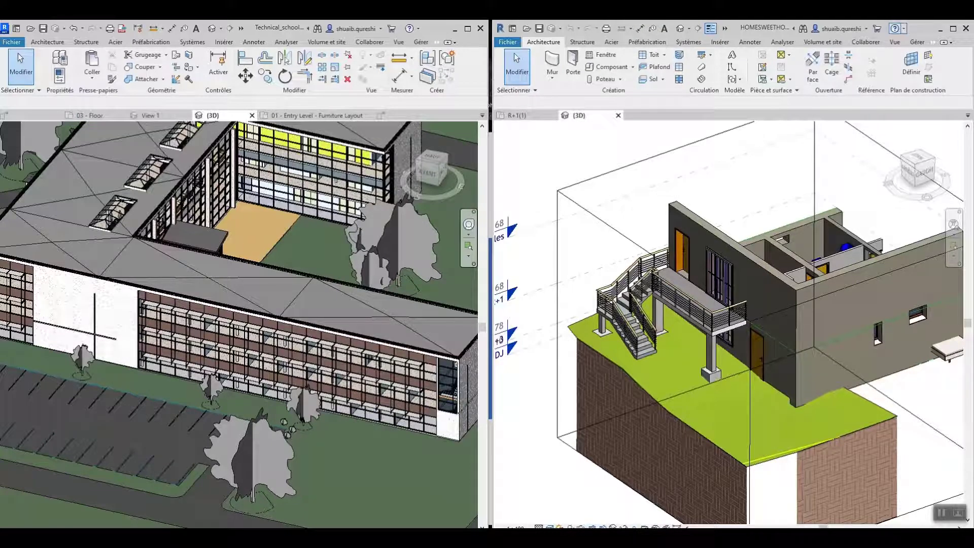
Check the help information of both Revit windows for their release versions.
click(903, 28)
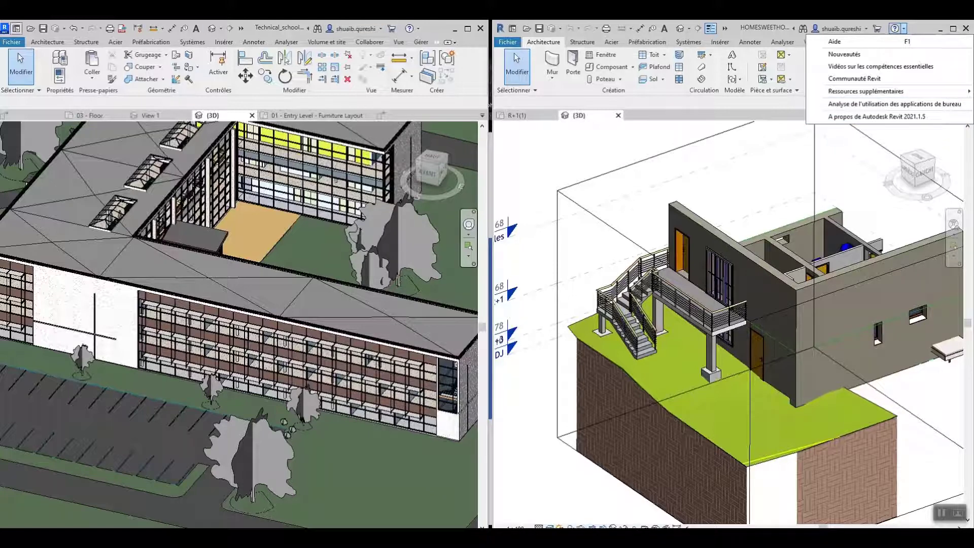
click(20, 58)
click(417, 28)
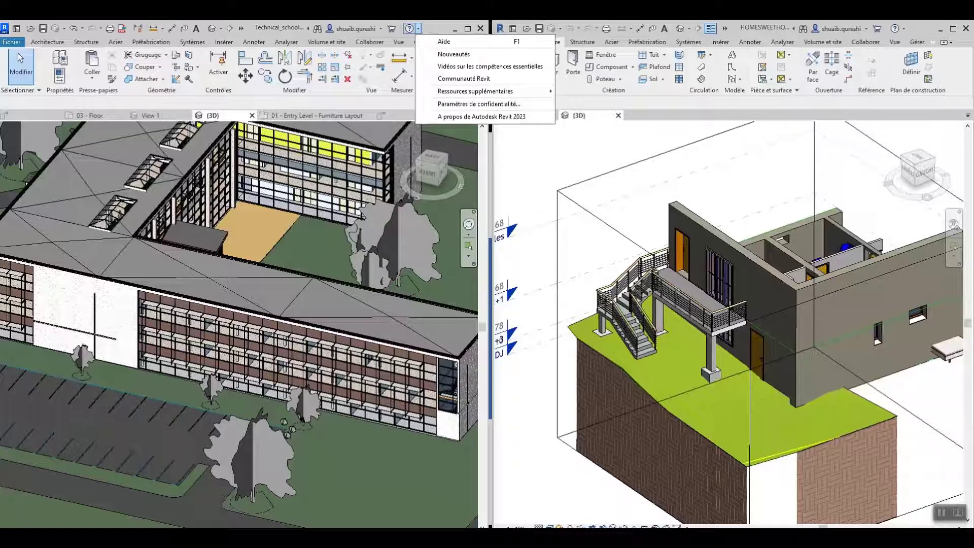
key(Escape)
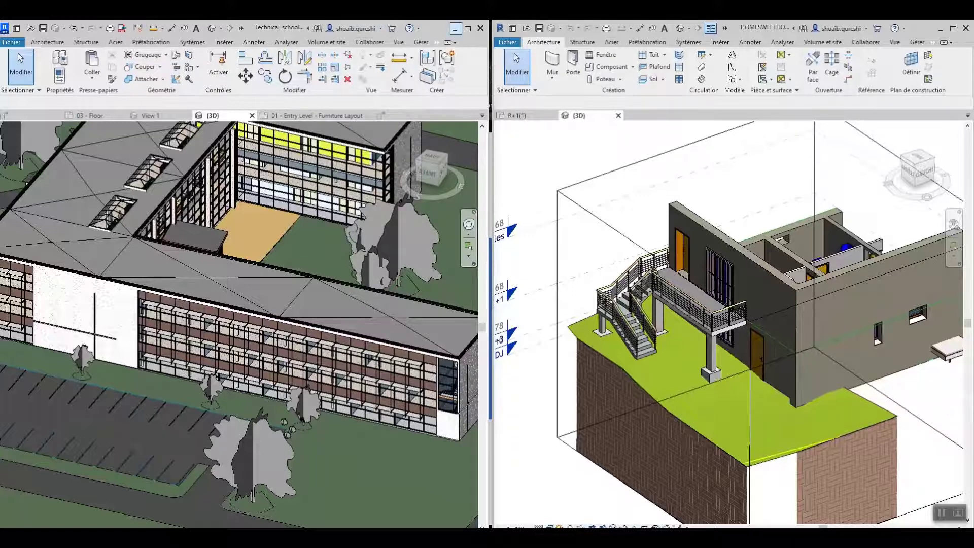
Measure the vertical distance between the lowest and middle sunshades on the school's front facade in the 3D view.
click(467, 29)
click(155, 26)
scroll(118, 388, up, 1)
middle_drag(118, 388, 234, 388)
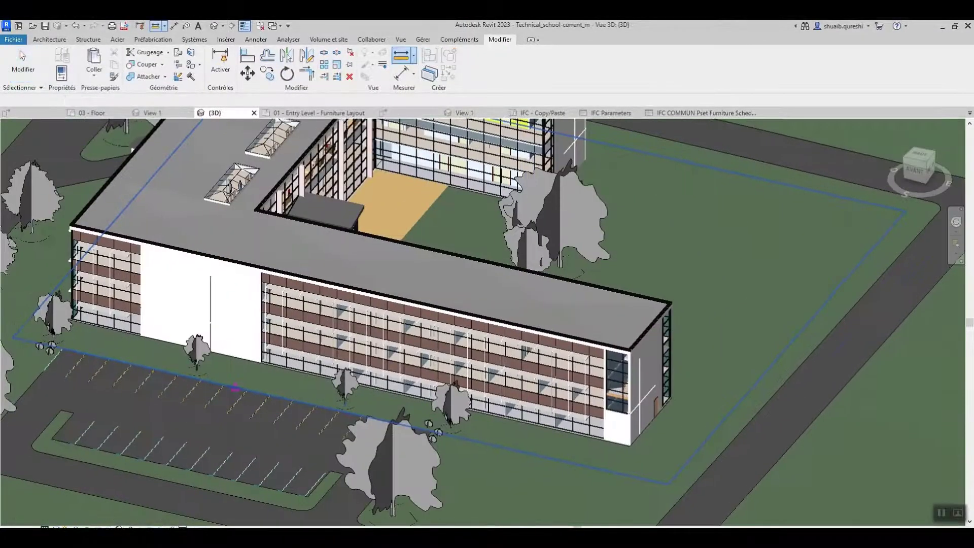
scroll(235, 388, up, 6)
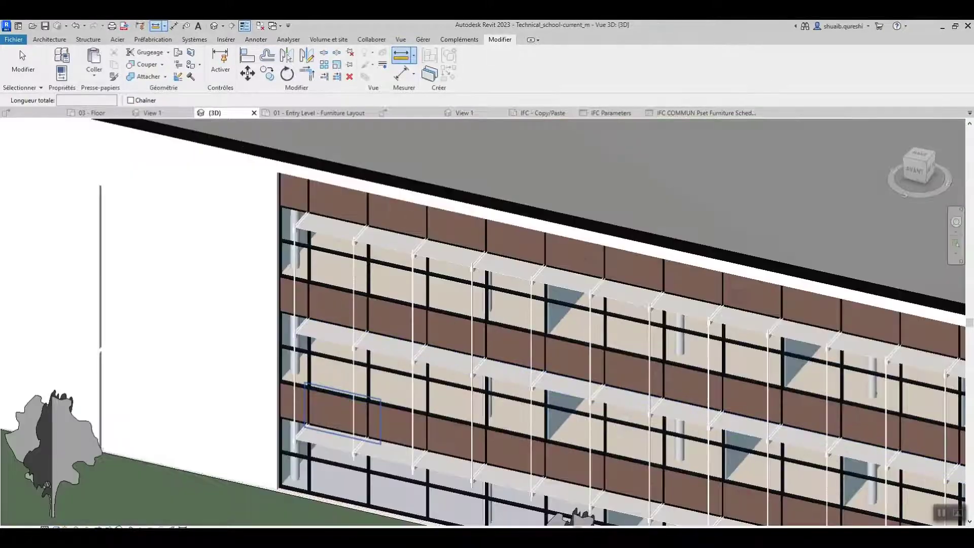
scroll(235, 388, up, 2)
click(300, 450)
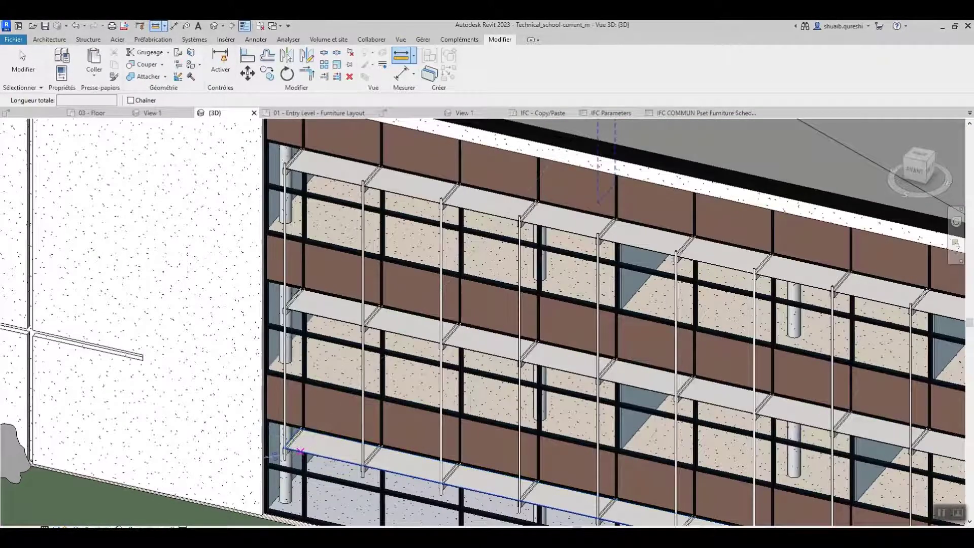
click(297, 310)
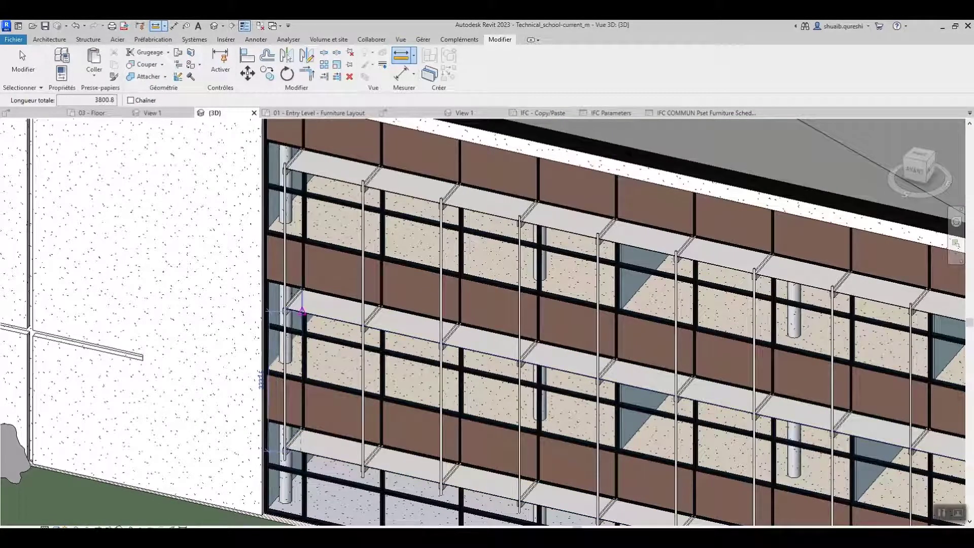
click(302, 310)
scroll(326, 172, up, 5)
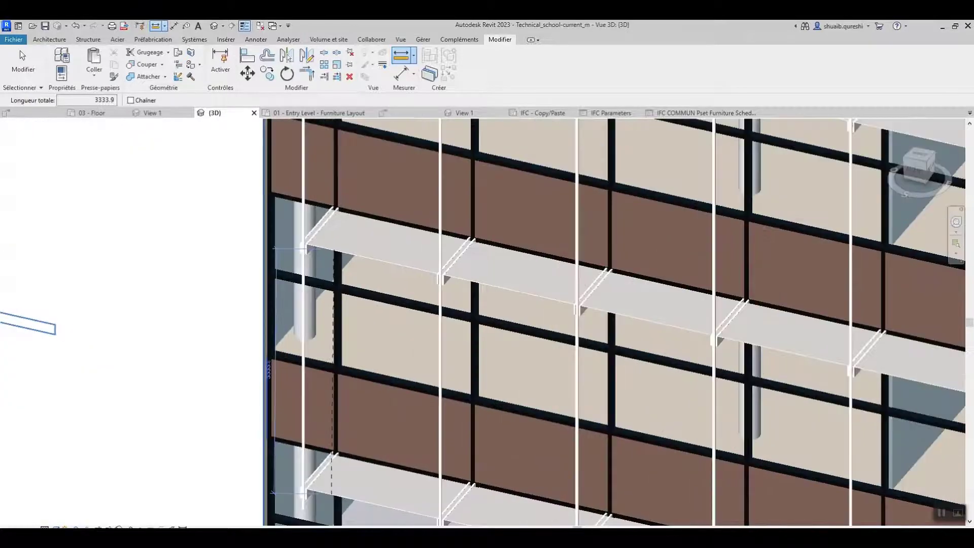
scroll(161, 353, up, 4)
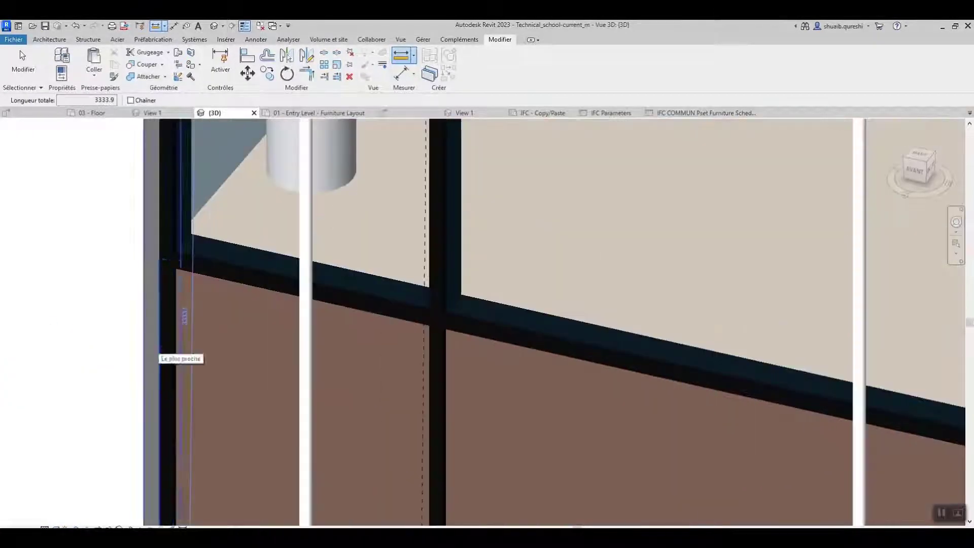
scroll(183, 319, up, 2)
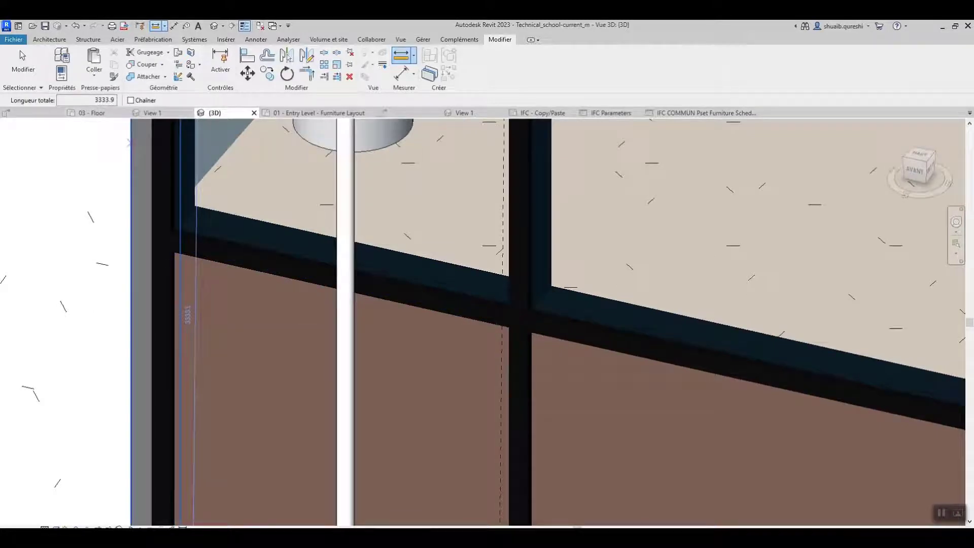
scroll(183, 320, down, 8)
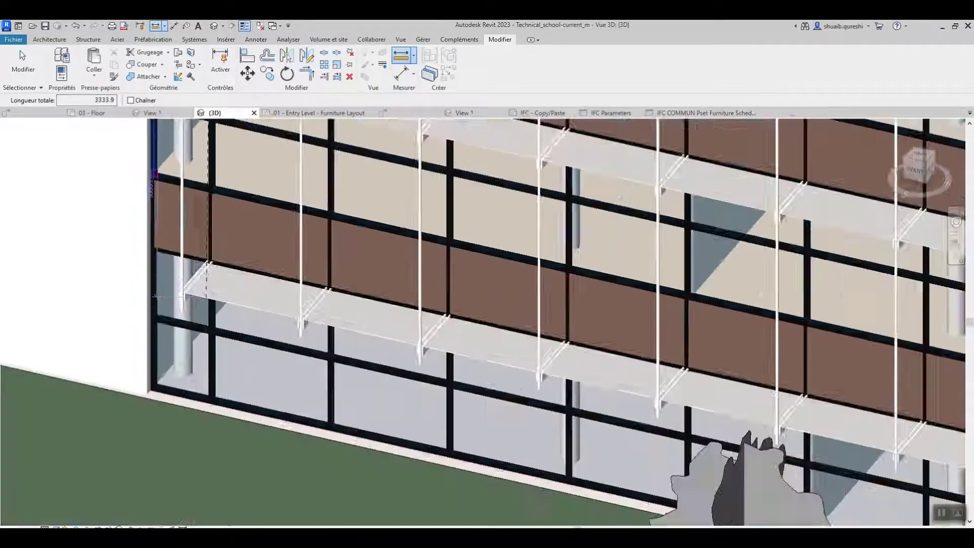
scroll(183, 320, down, 5)
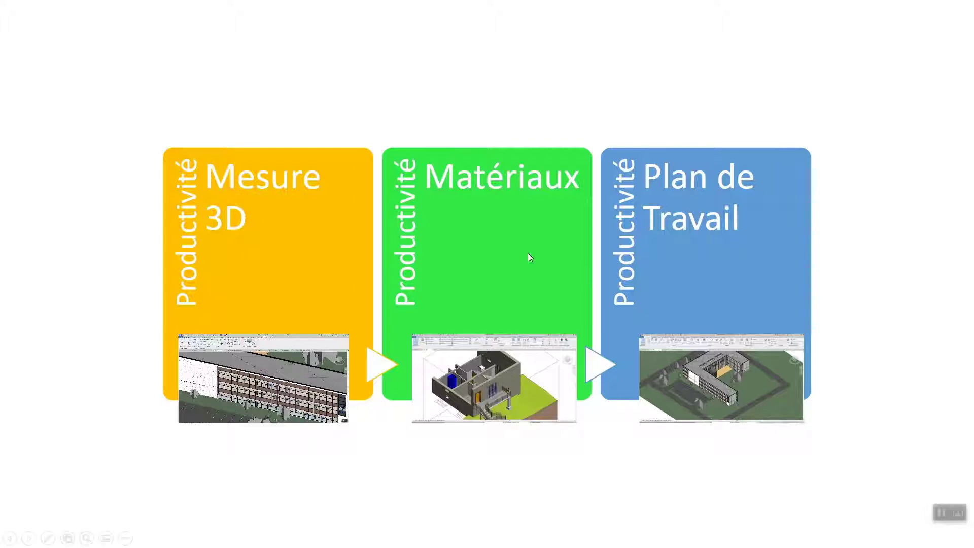
mouse_move(509, 383)
click(456, 390)
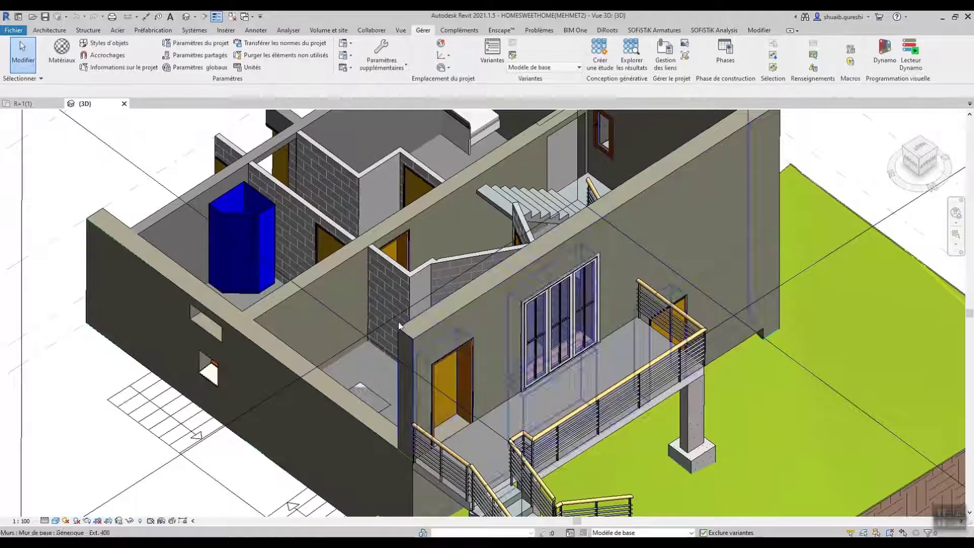
Select the interior block wall near the entrance door, followed by the balcony floor slab.
click(386, 266)
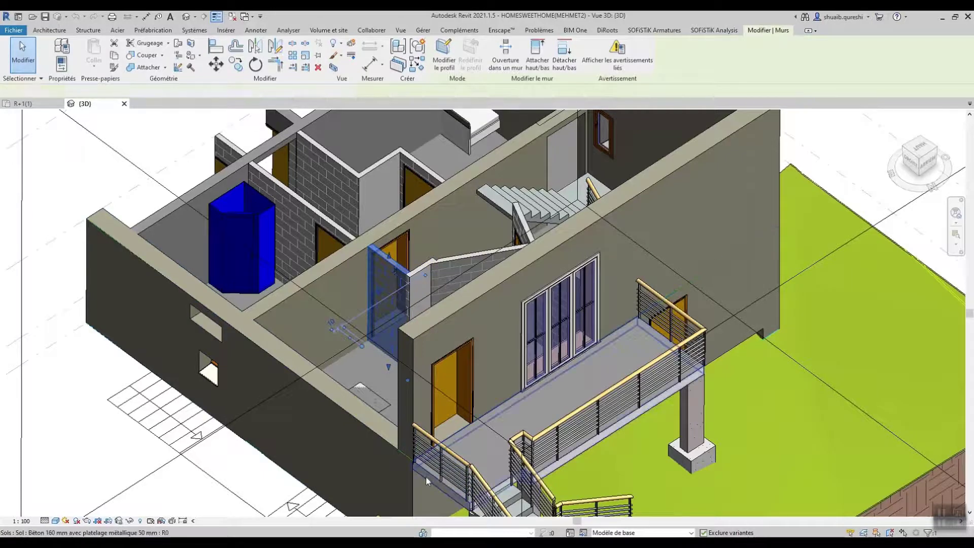
click(428, 454)
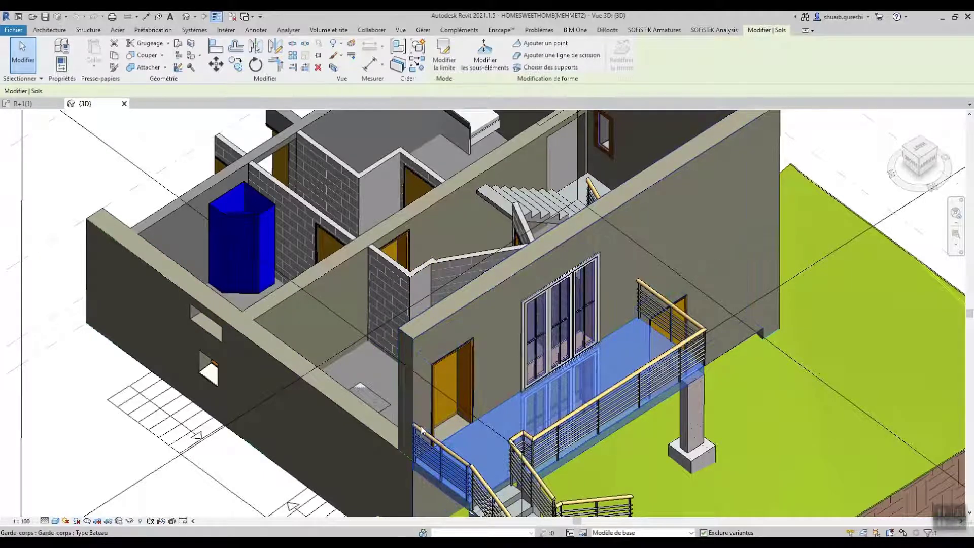
middle_drag(421, 429, 443, 374)
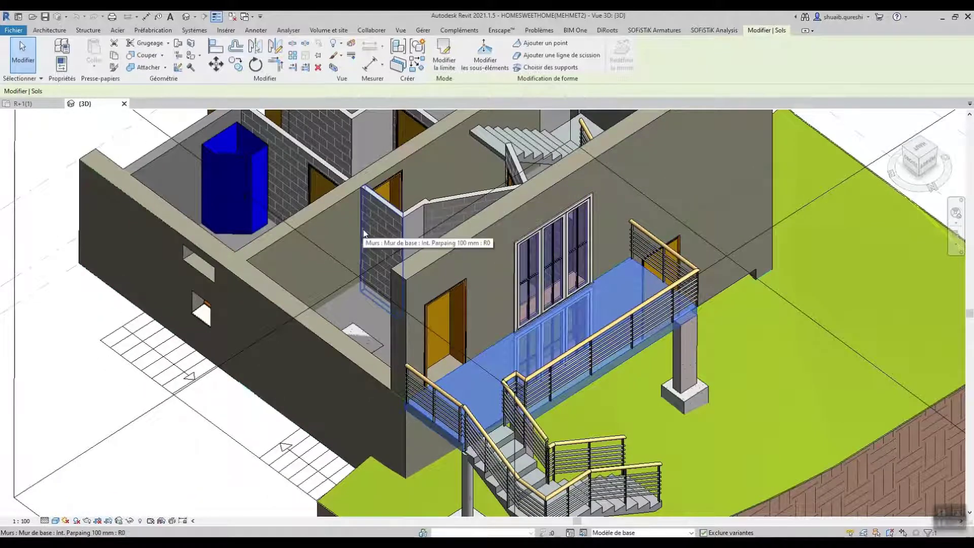
Open the Material Browser for the house project.
click(421, 32)
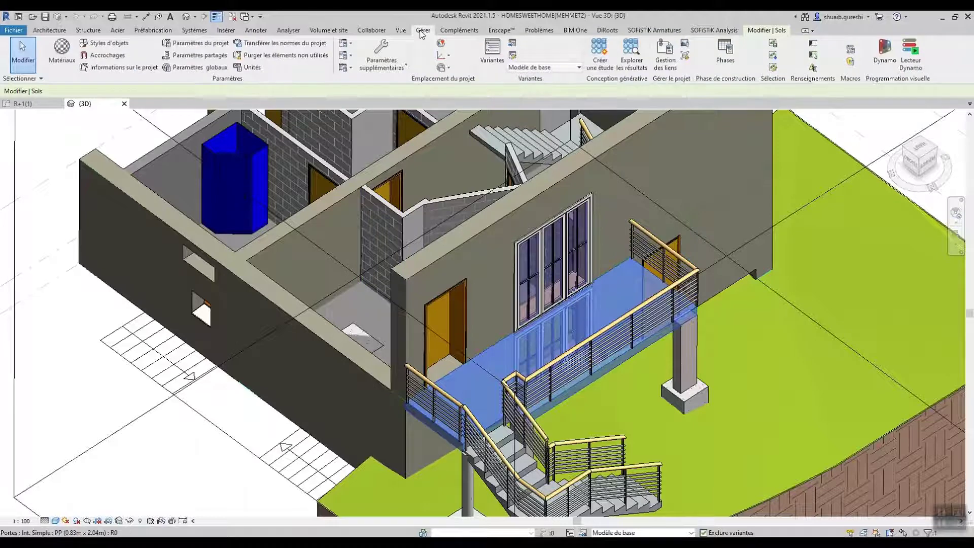
key(ctrl)
key(ctrl)
key(ctrl)
key(ctrl)
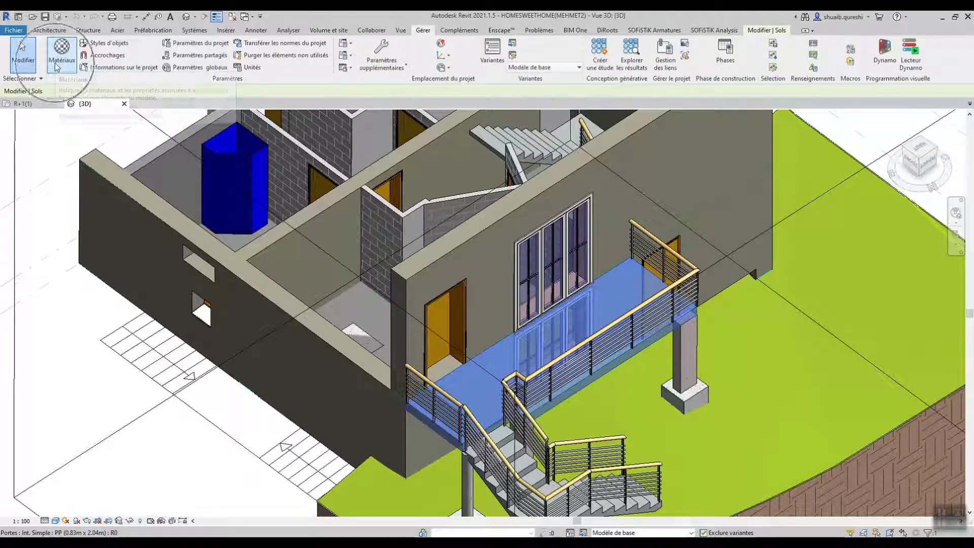
click(58, 67)
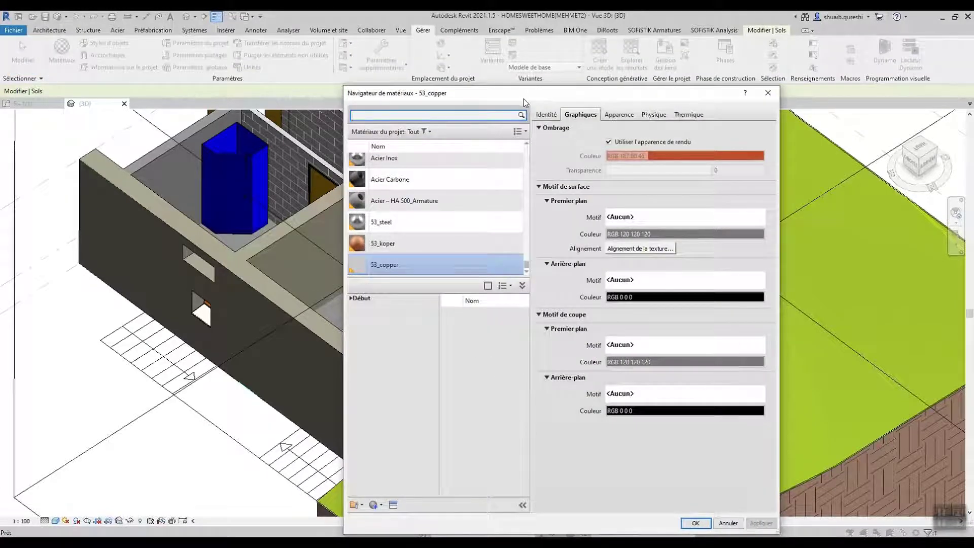
Enlarge the Material Browser dialog and reposition it over the model view.
drag(523, 99, 273, 58)
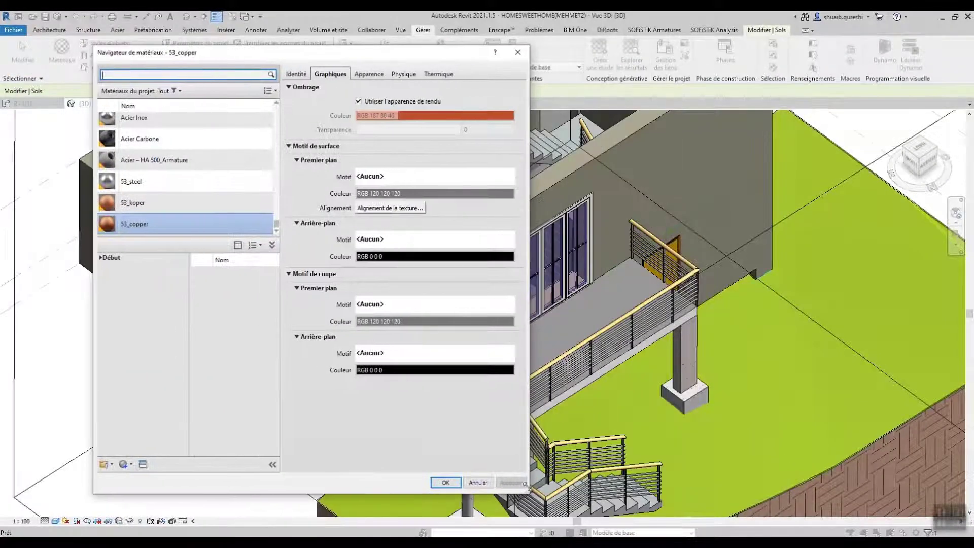
drag(526, 484, 882, 516)
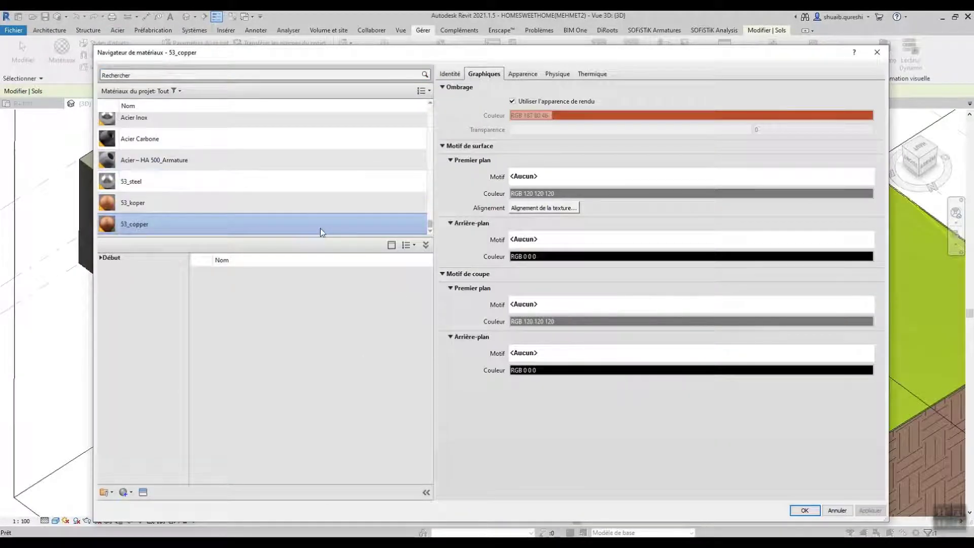
scroll(322, 228, up, 1)
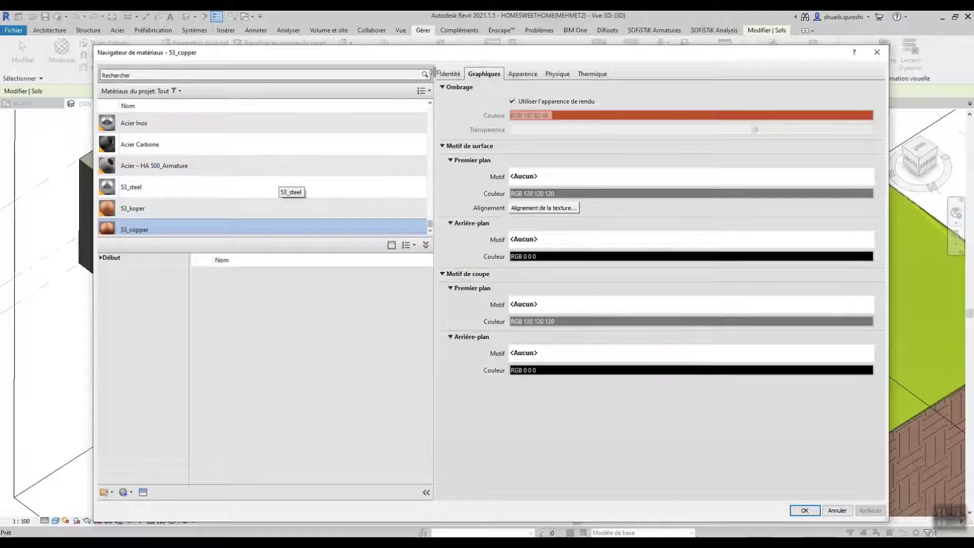
drag(435, 55, 398, 47)
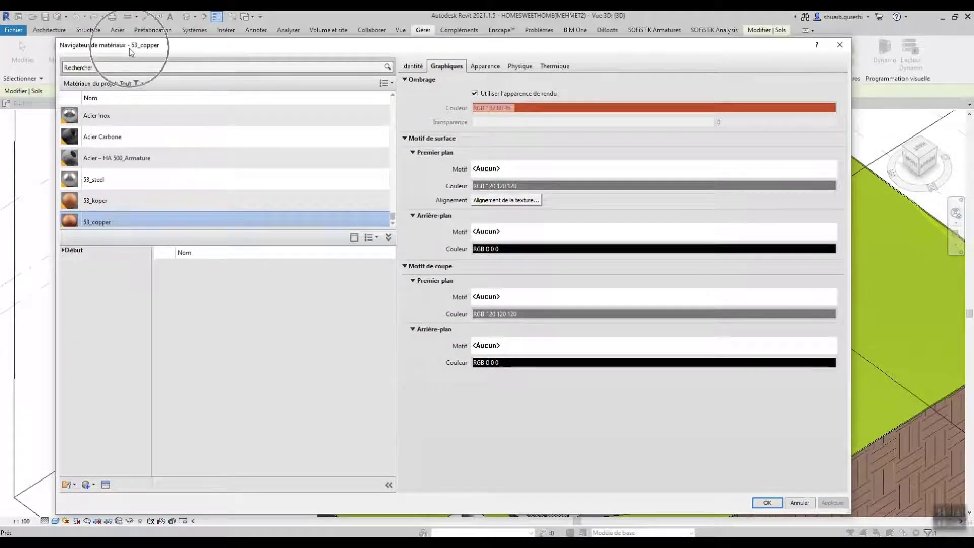
scroll(128, 108, down, 1)
Open the Asset Browser from the Material Browser and enlarge its window.
click(105, 484)
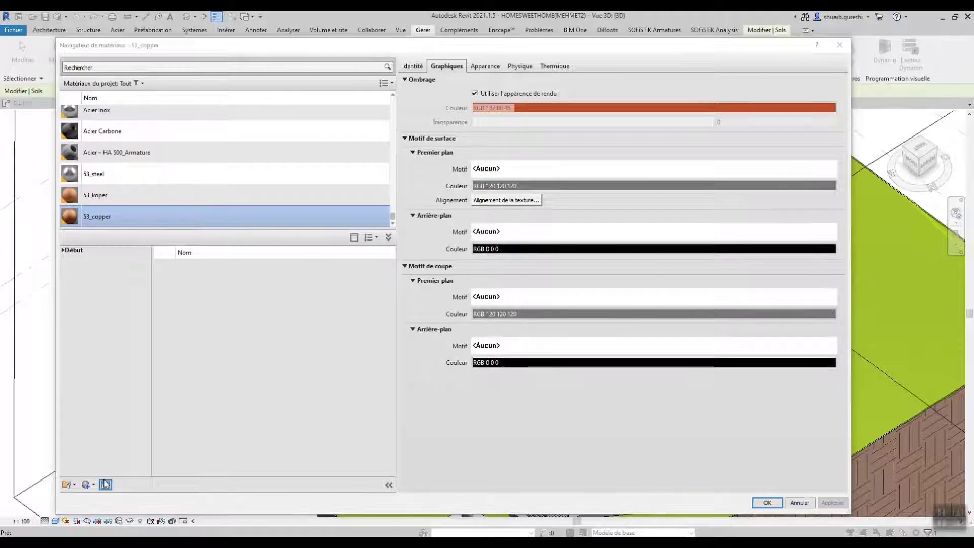
drag(447, 219, 390, 82)
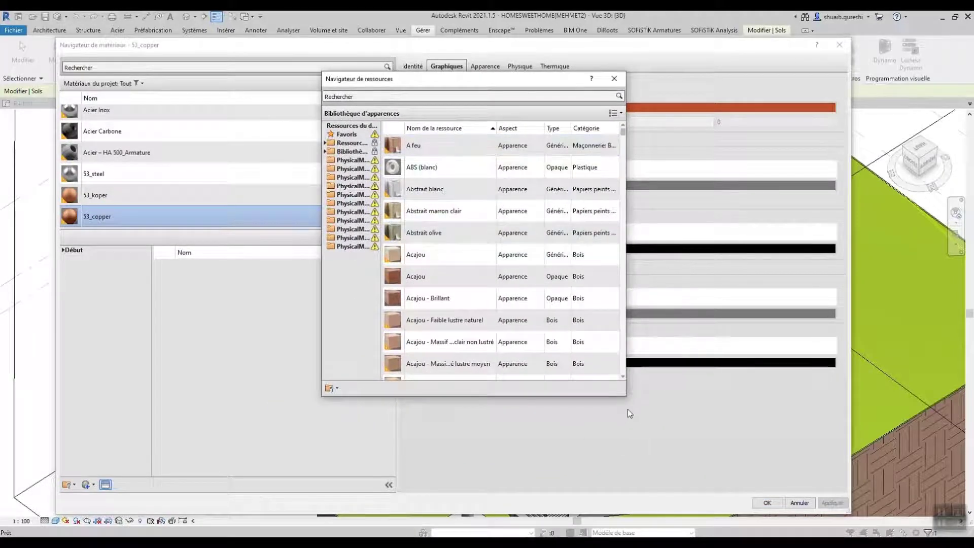
drag(625, 396, 893, 447)
scroll(781, 384, down, 1)
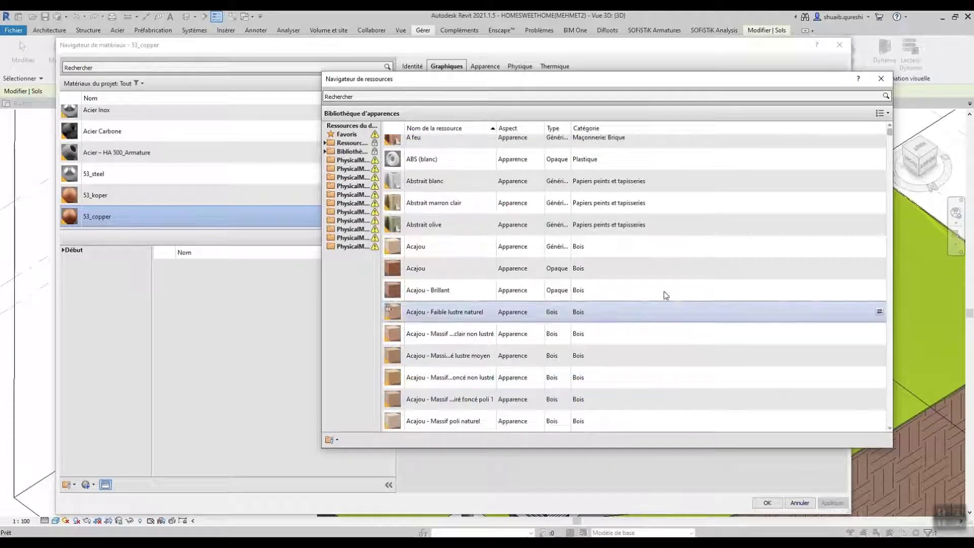
scroll(545, 147, up, 1)
Widen the Type column and look through the appearance library's asset list down to its end.
drag(546, 130, 733, 131)
drag(646, 129, 543, 122)
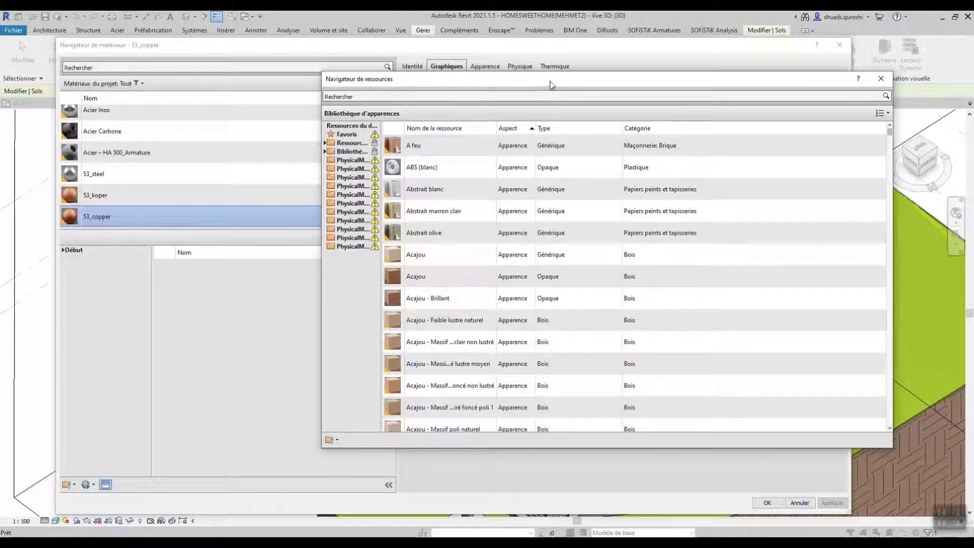
drag(549, 81, 529, 123)
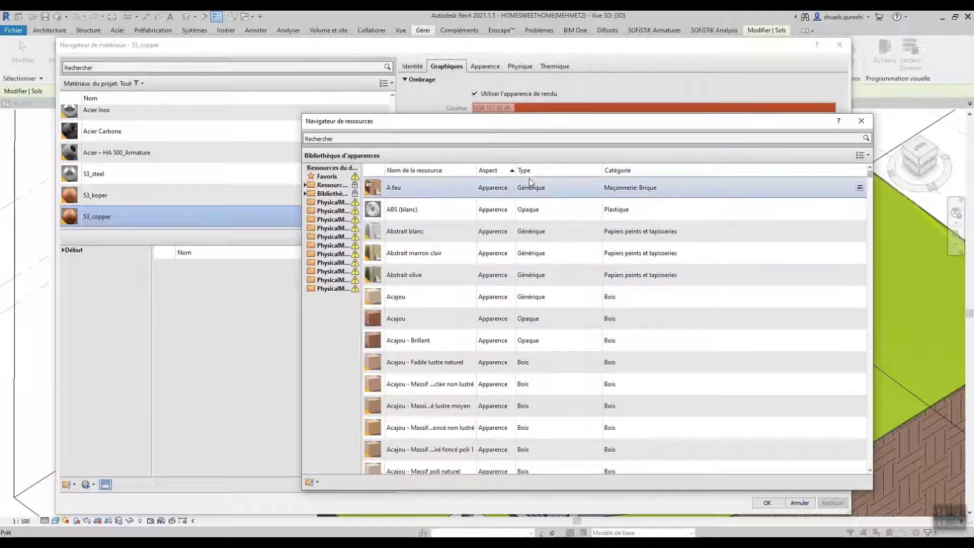
scroll(506, 212, down, 15)
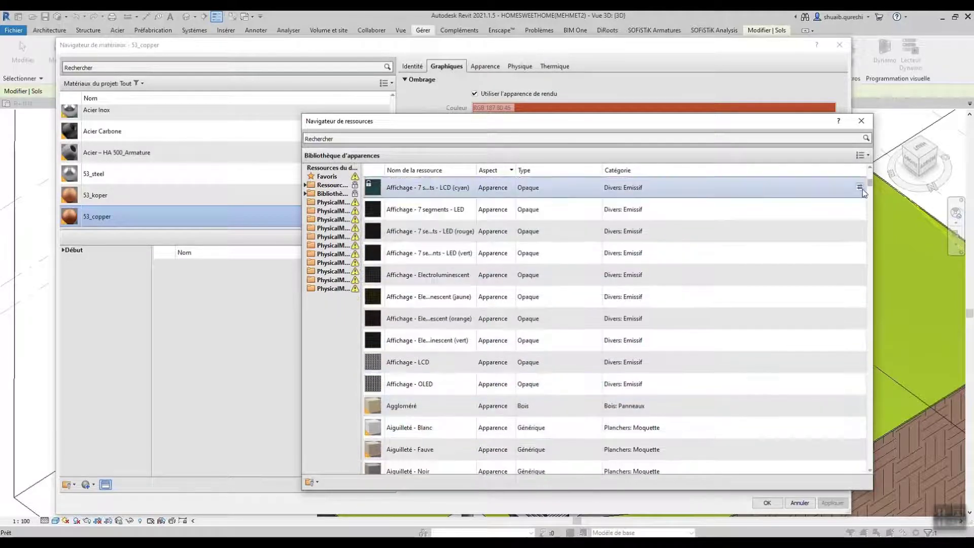
drag(868, 182, 877, 479)
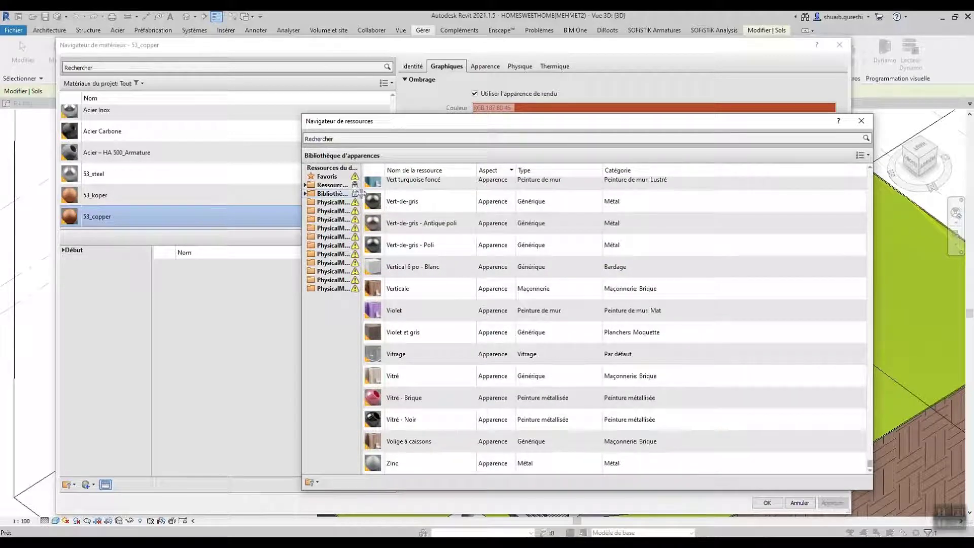
Widen the library tree, view the Bardage and Béton categories of Ressources physiques Autodesk, and close the Asset Browser.
drag(362, 194, 470, 193)
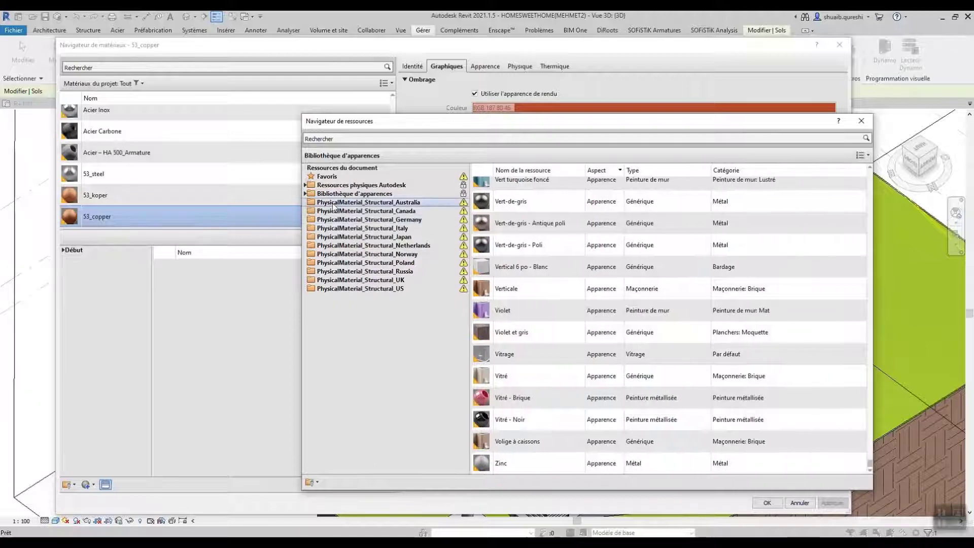
click(304, 195)
click(304, 185)
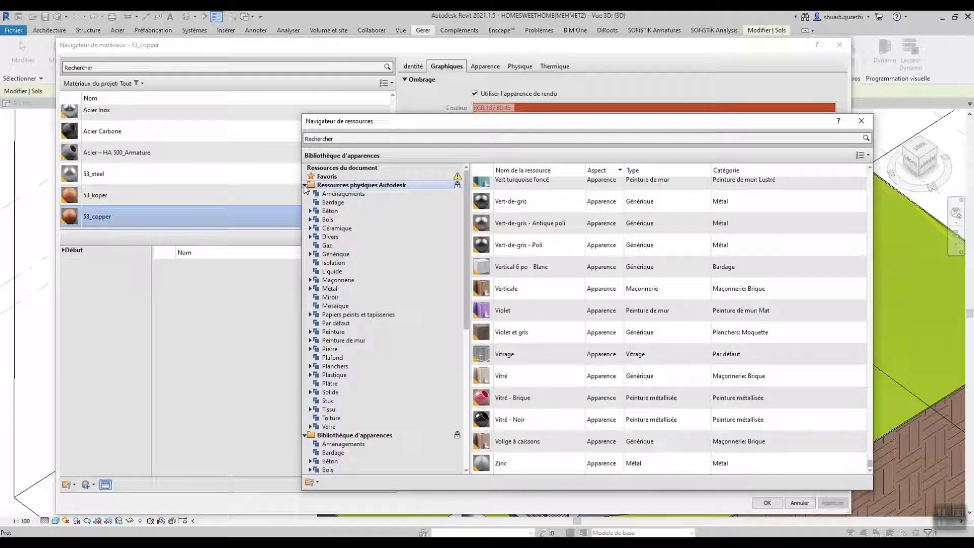
click(333, 202)
click(328, 211)
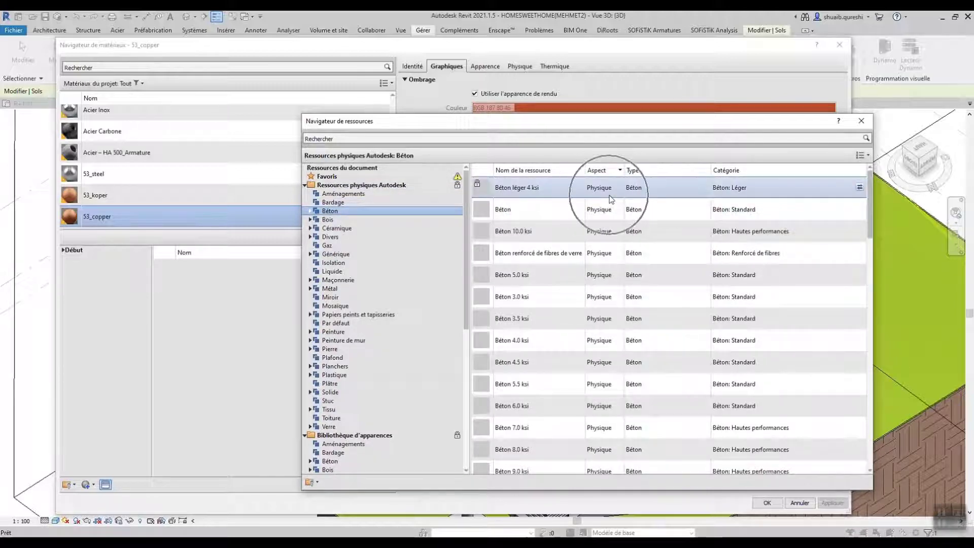
click(525, 69)
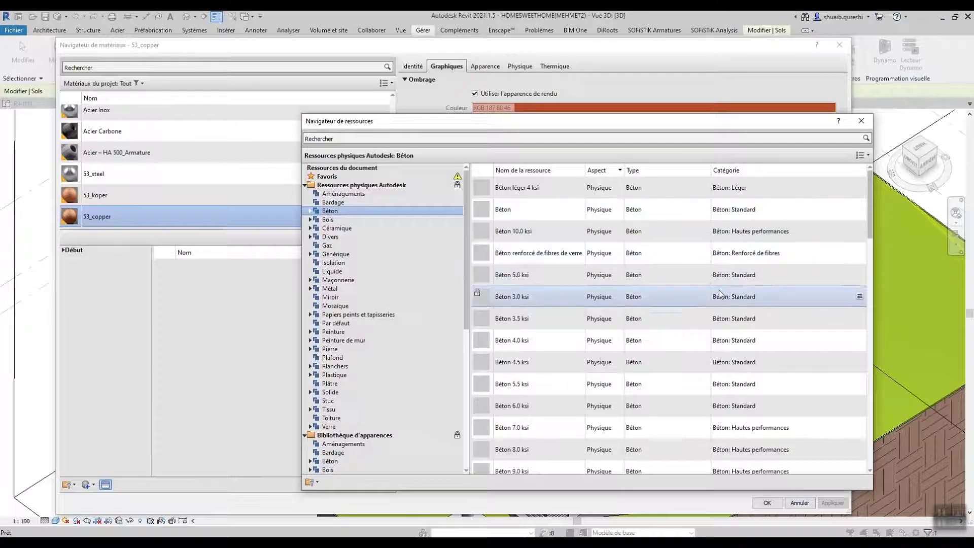
click(862, 122)
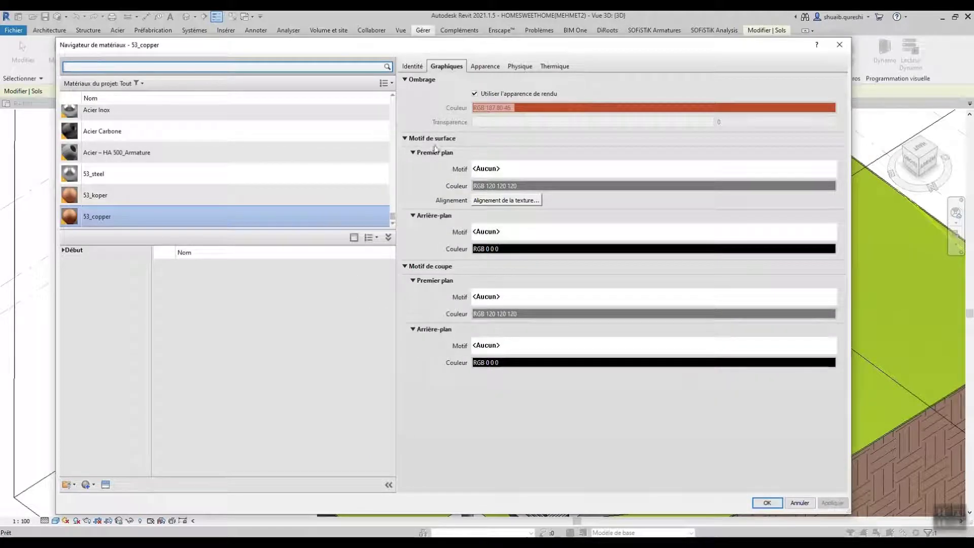
Find the Béton - Béton coulé sur place material in the project list and view its appearance asset.
click(205, 242)
click(202, 201)
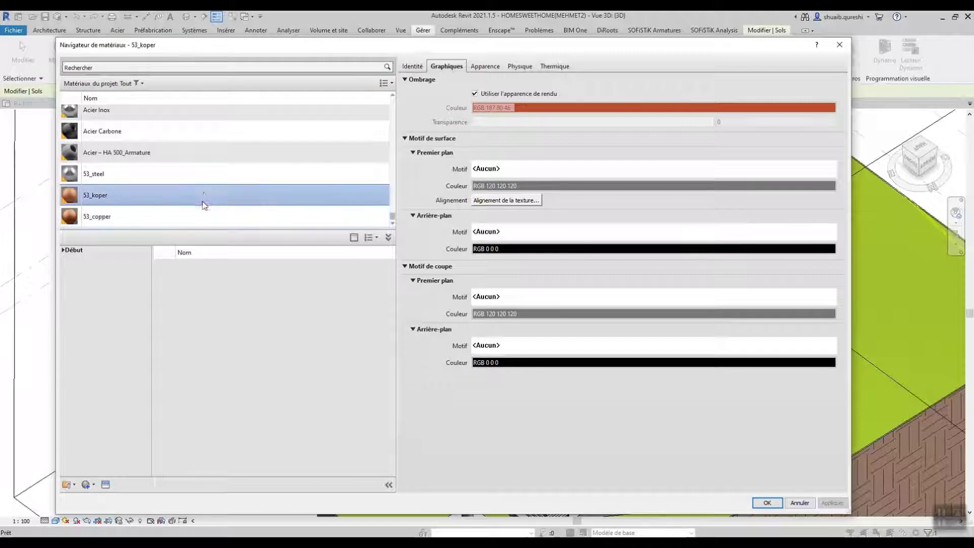
scroll(204, 193, up, 5)
scroll(204, 187, up, 1)
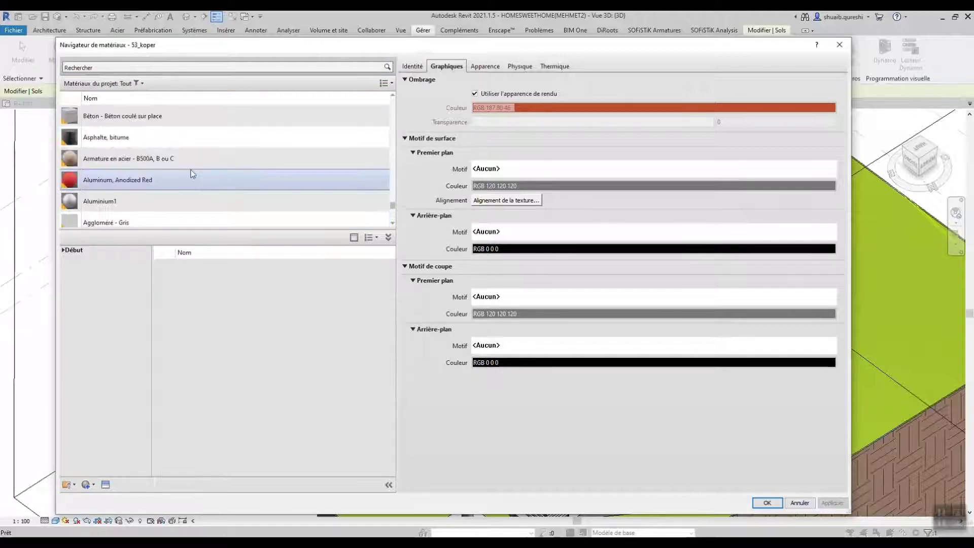
scroll(177, 151, up, 1)
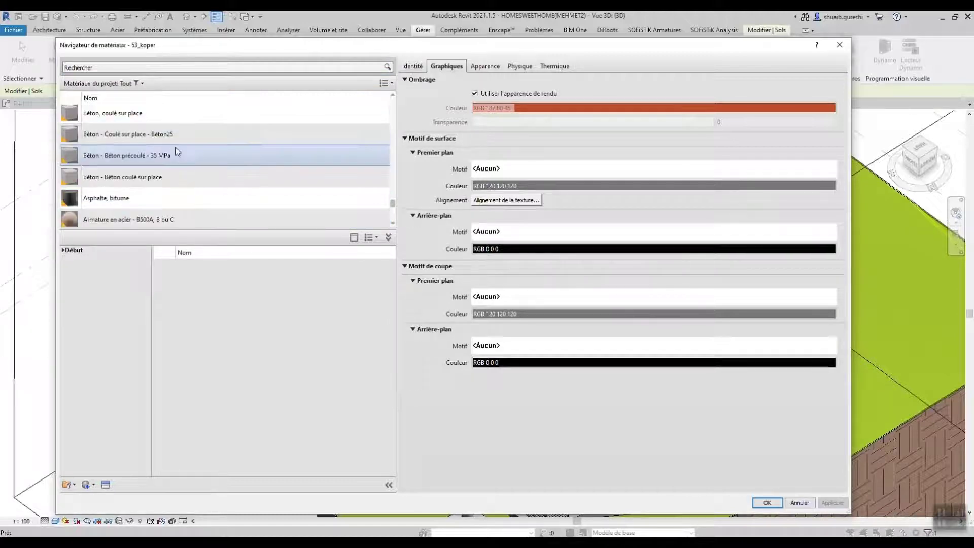
click(172, 174)
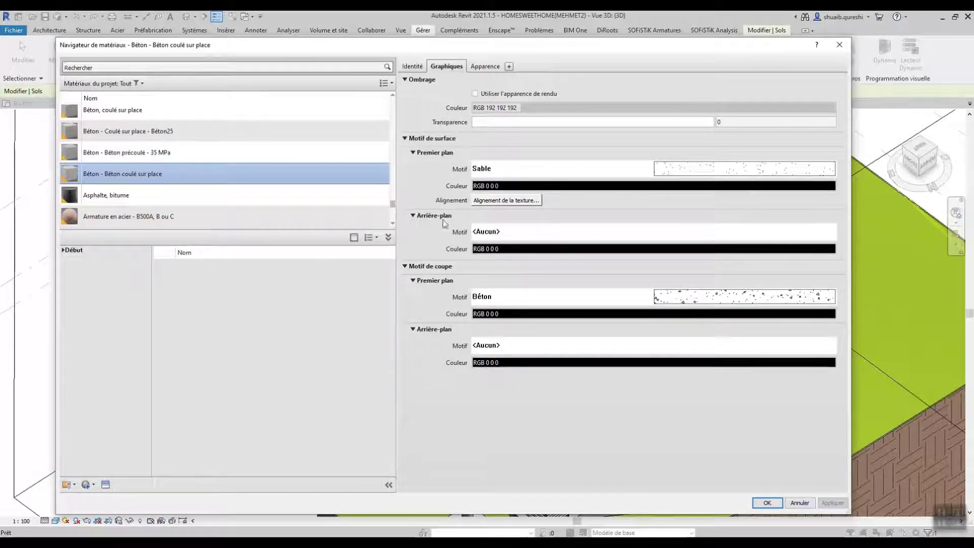
click(482, 66)
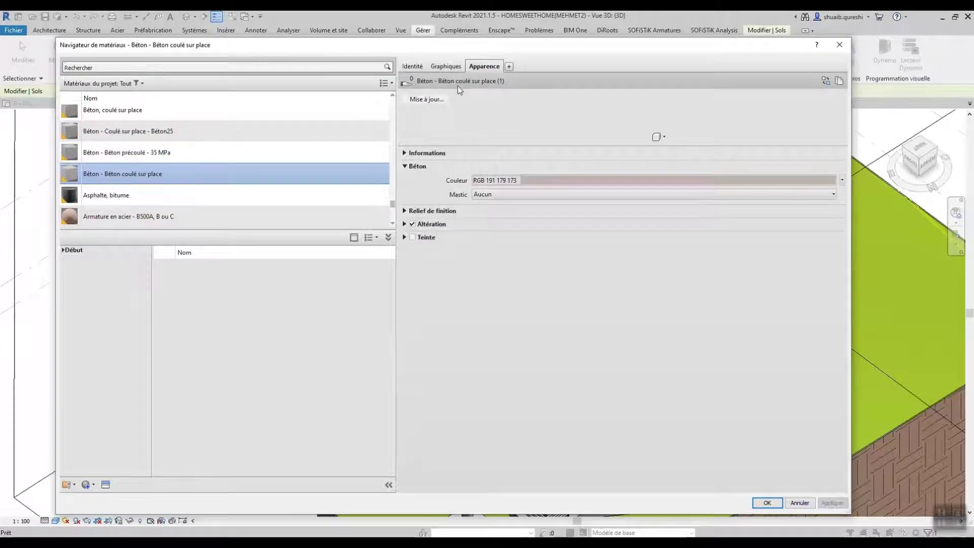
Duplicate the Béton - Béton coulé sur place material, accepting the default name for the copy.
right_click(138, 180)
click(157, 200)
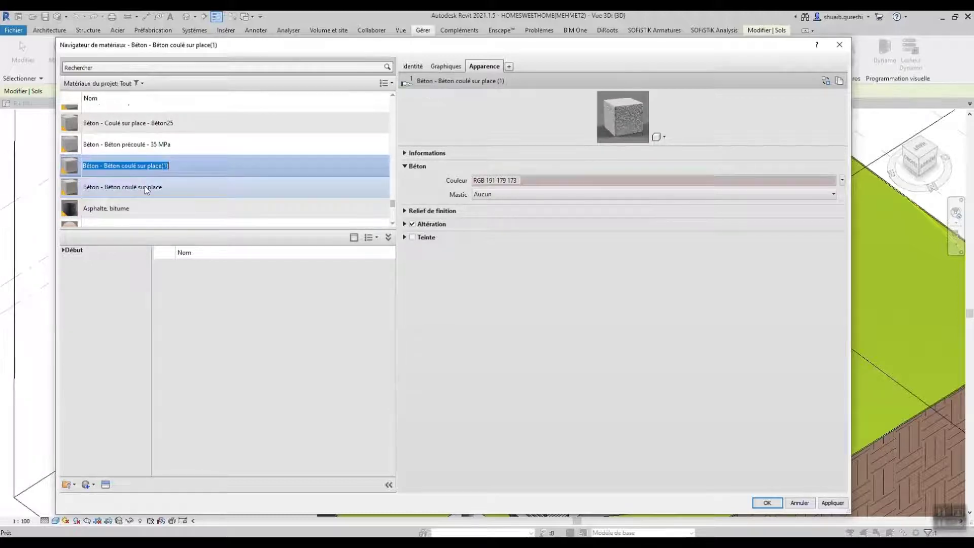
key(Return)
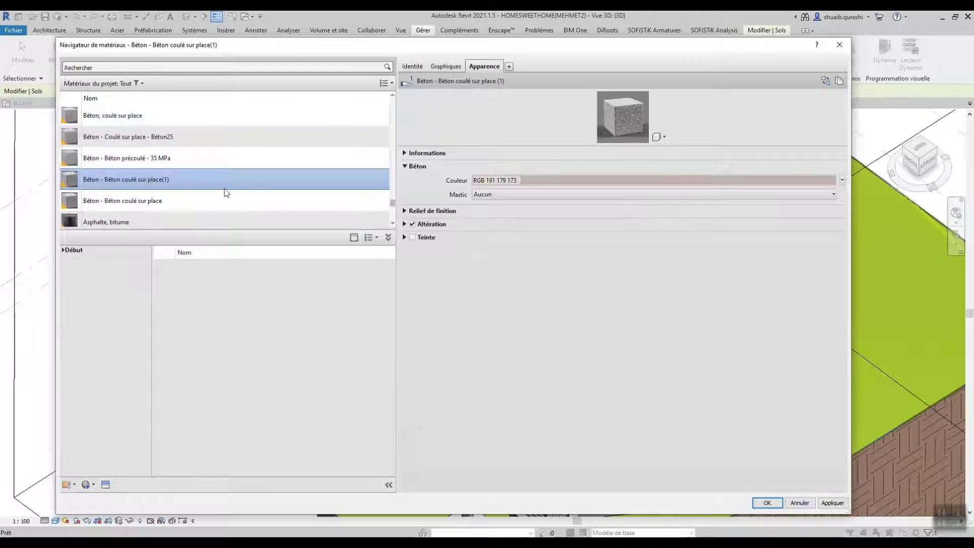
Set the duplicated concrete's appearance colour to RGB 237 33 38 and apply the change.
click(634, 180)
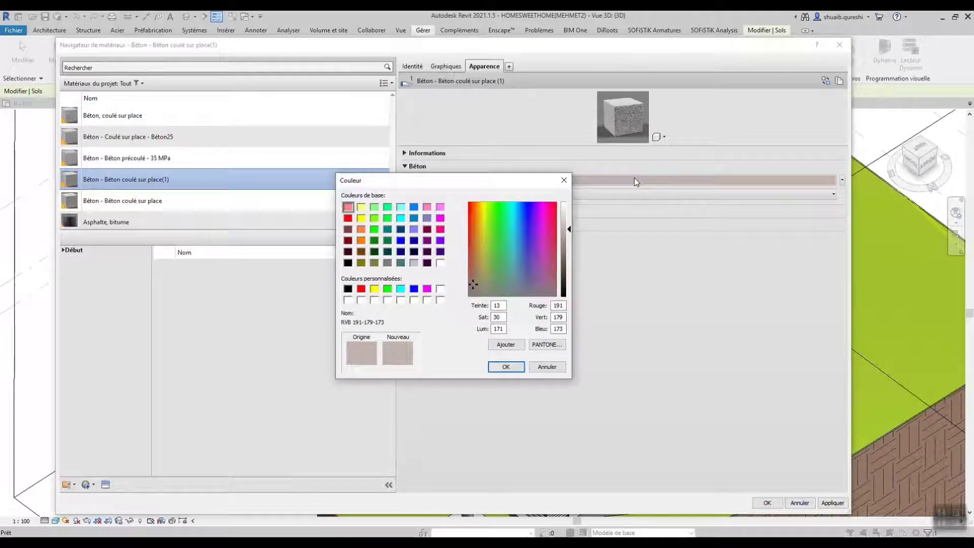
click(552, 206)
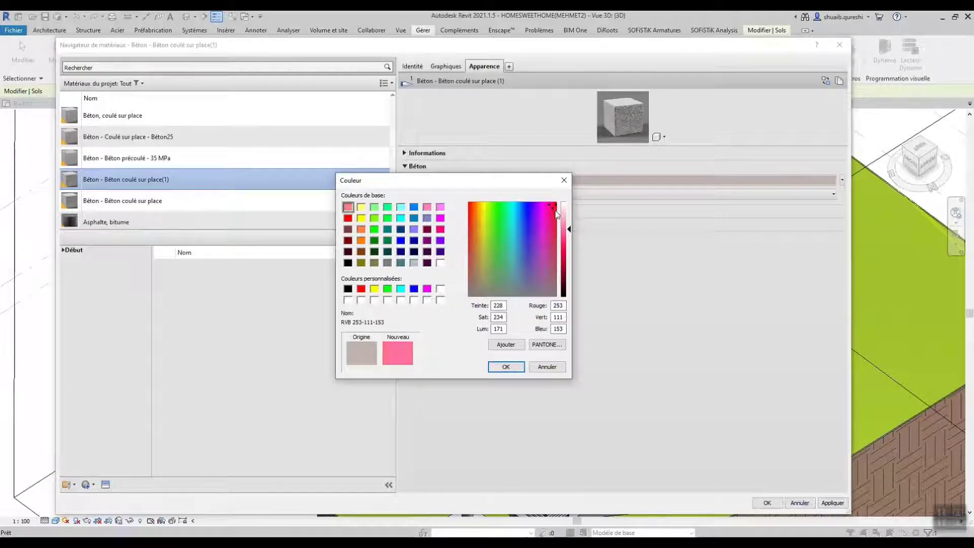
click(568, 249)
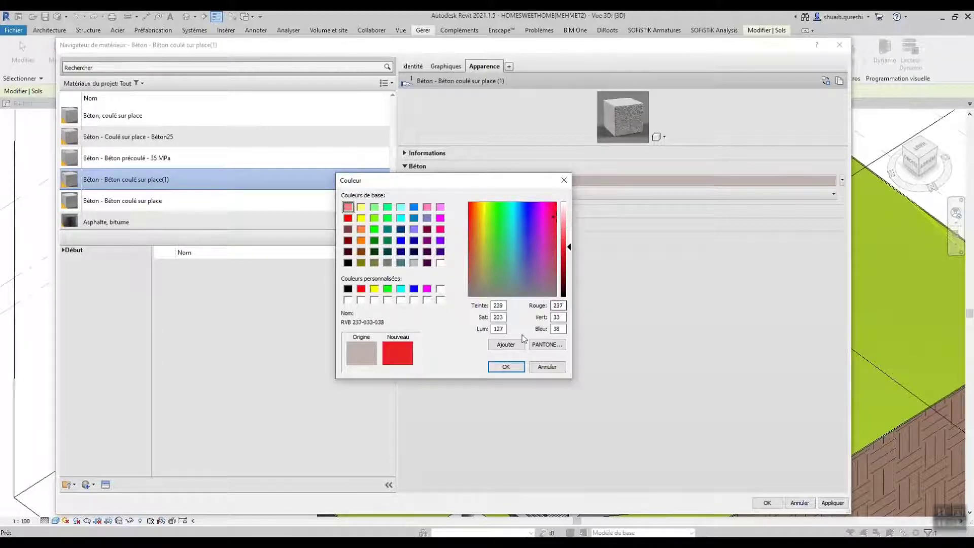
click(505, 367)
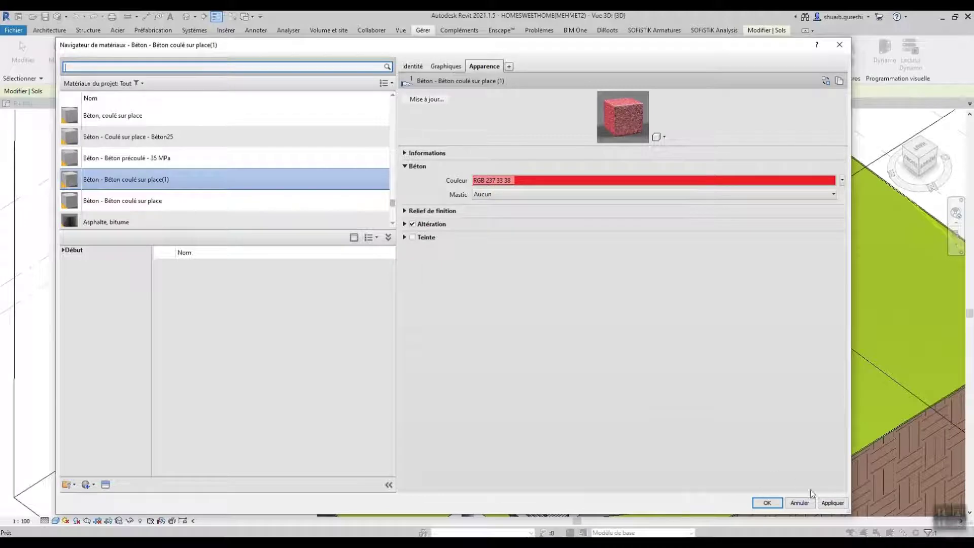
click(833, 503)
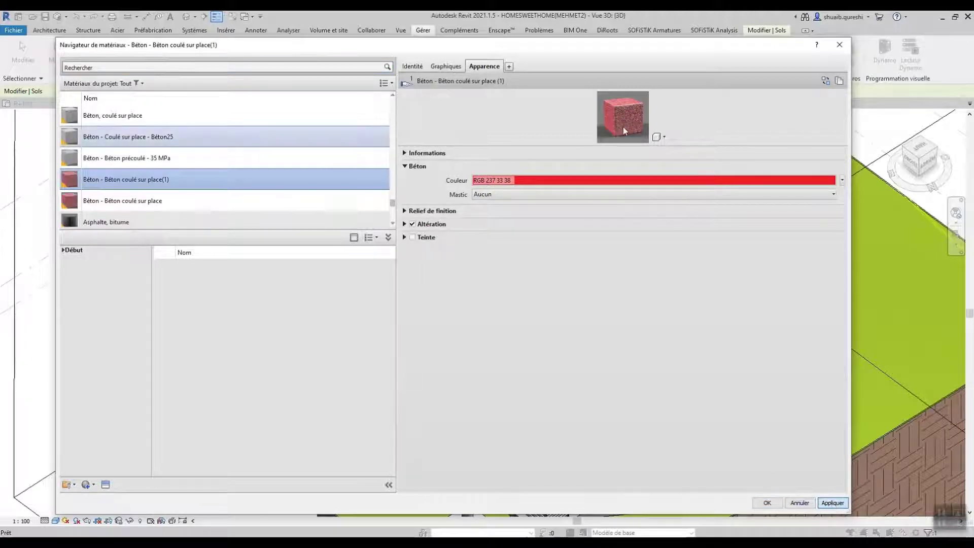
Enlarge the appearance preview to inspect the duplicated concrete, and dismiss the Material Browser.
drag(621, 146, 625, 326)
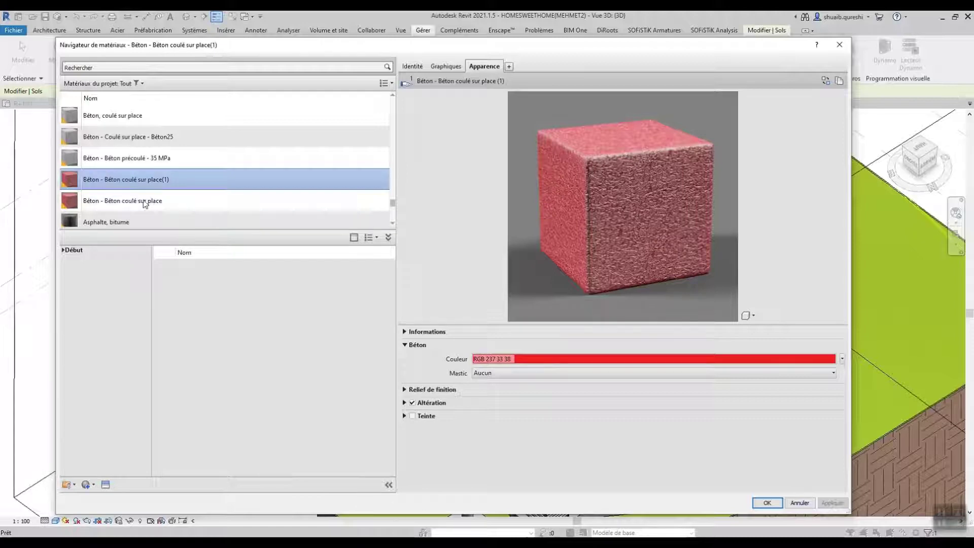
click(799, 503)
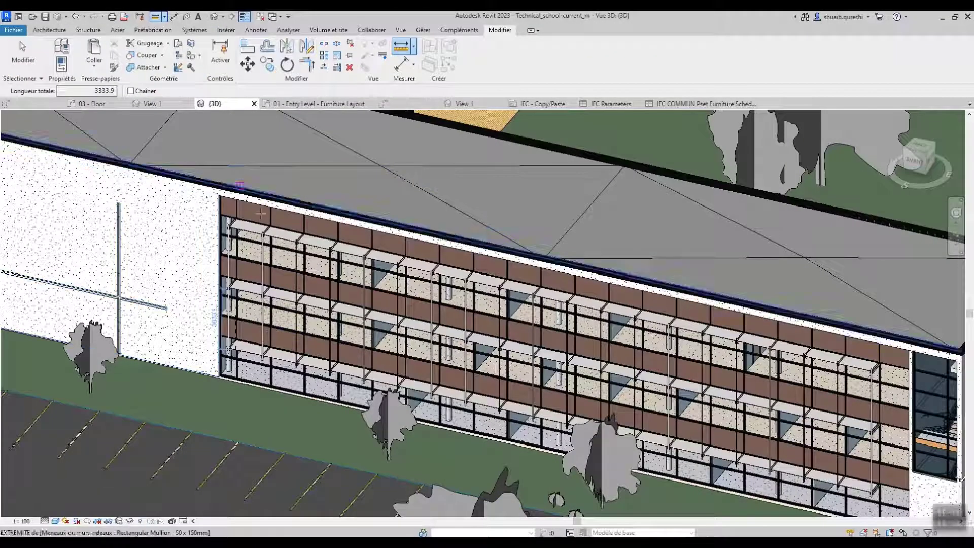
In Revit 2023, open the Material Browser from the school's 3D view and select the Béton material.
scroll(316, 338, down, 3)
middle_drag(315, 340, 255, 325)
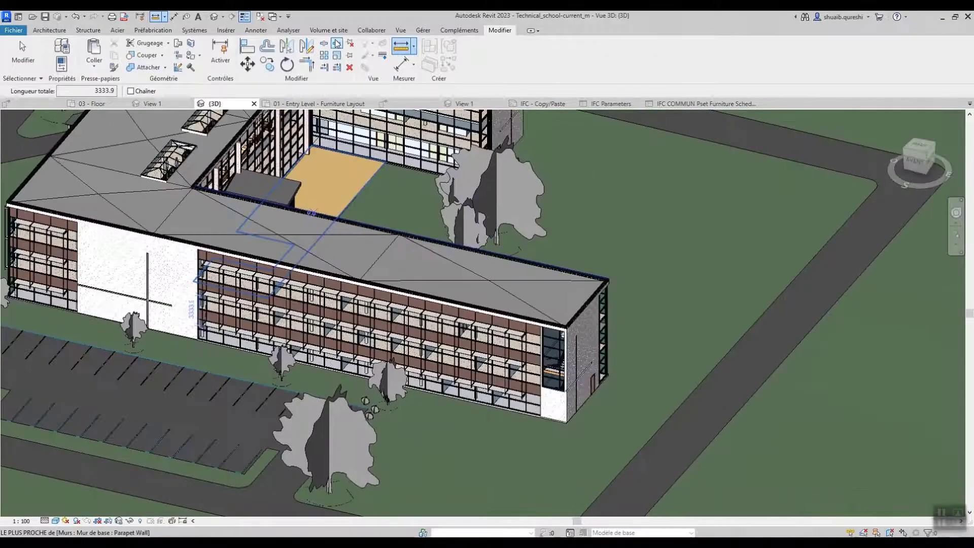
click(422, 30)
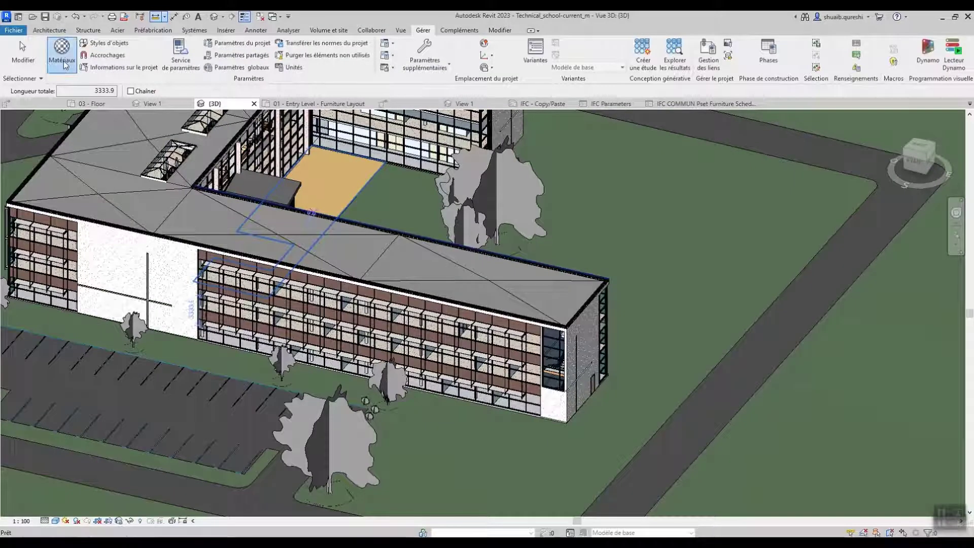
click(63, 58)
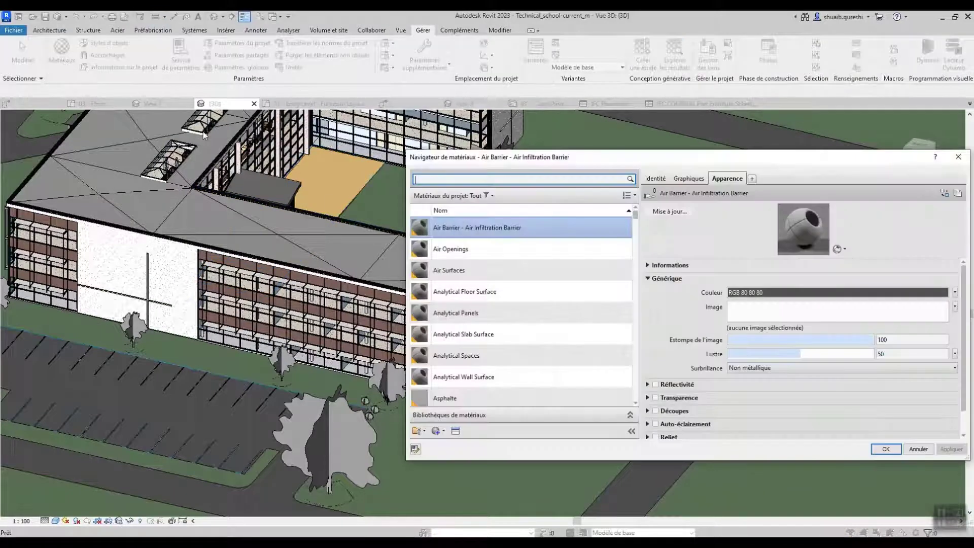
click(450, 362)
scroll(445, 375, down, 7)
scroll(446, 378, up, 3)
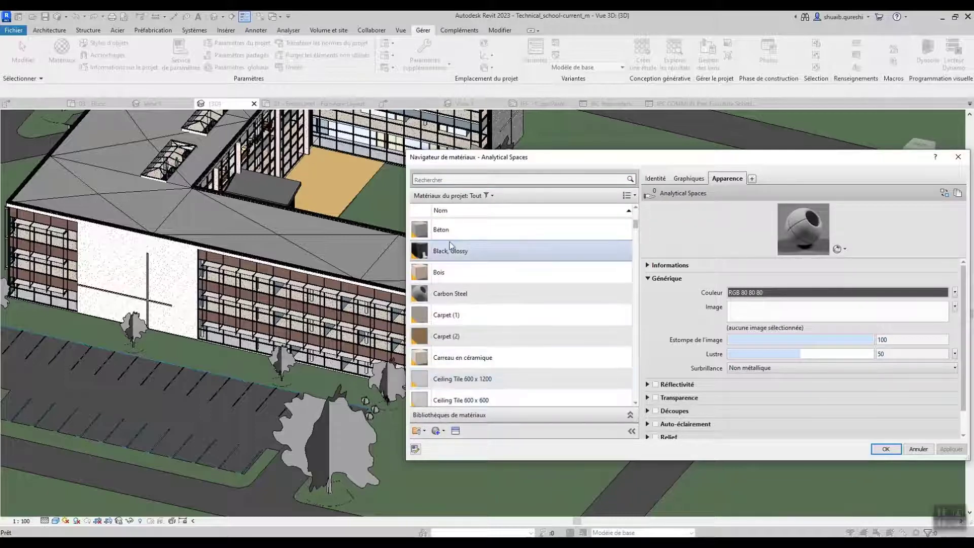
click(441, 229)
scroll(478, 348, up, 2)
scroll(477, 348, down, 4)
scroll(477, 344, up, 3)
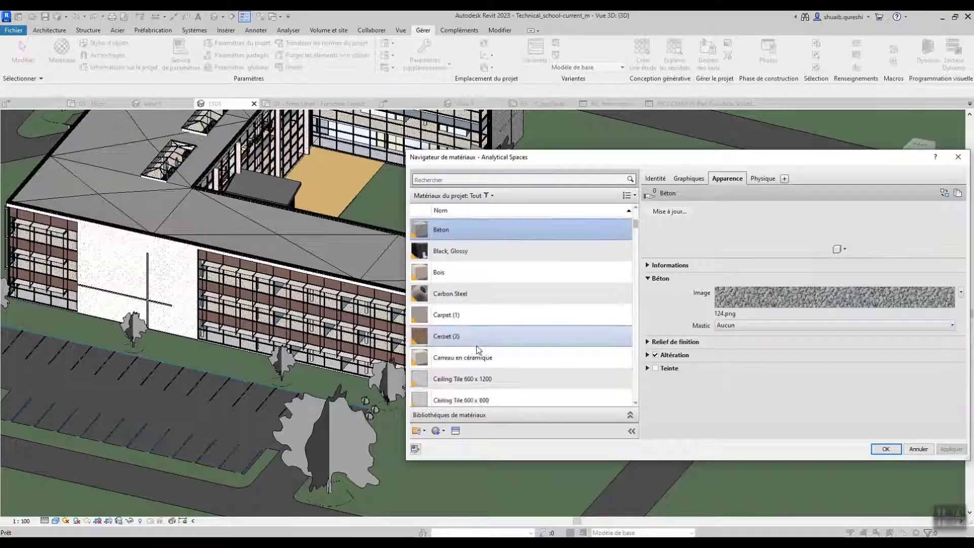
Reposition and enlarge the Material Browser, and enlarge the Béton appearance preview.
drag(546, 163, 287, 111)
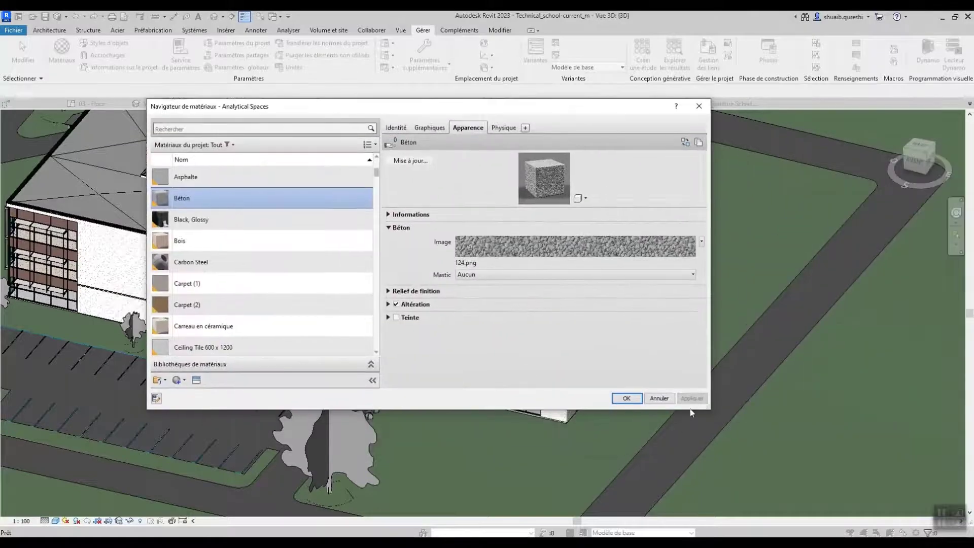
drag(702, 407, 767, 476)
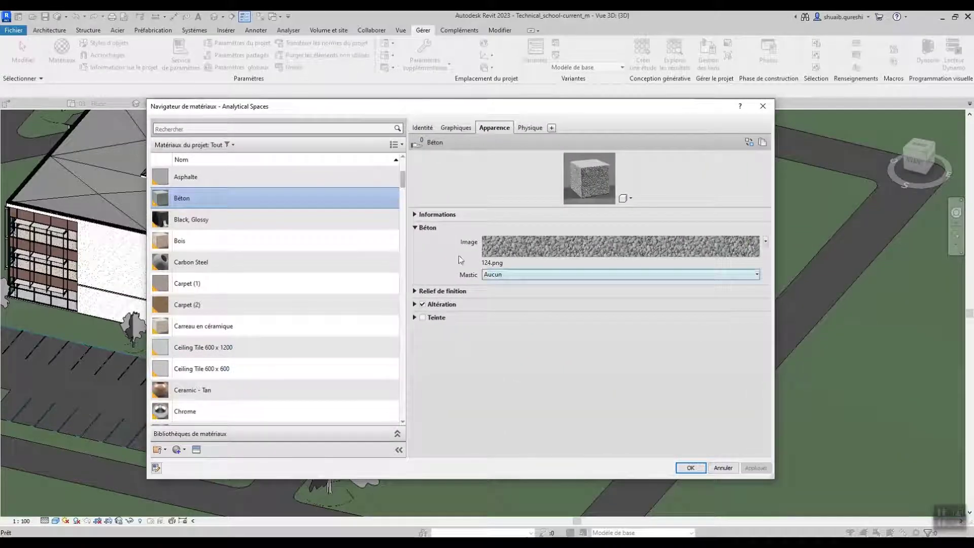
drag(407, 225, 480, 315)
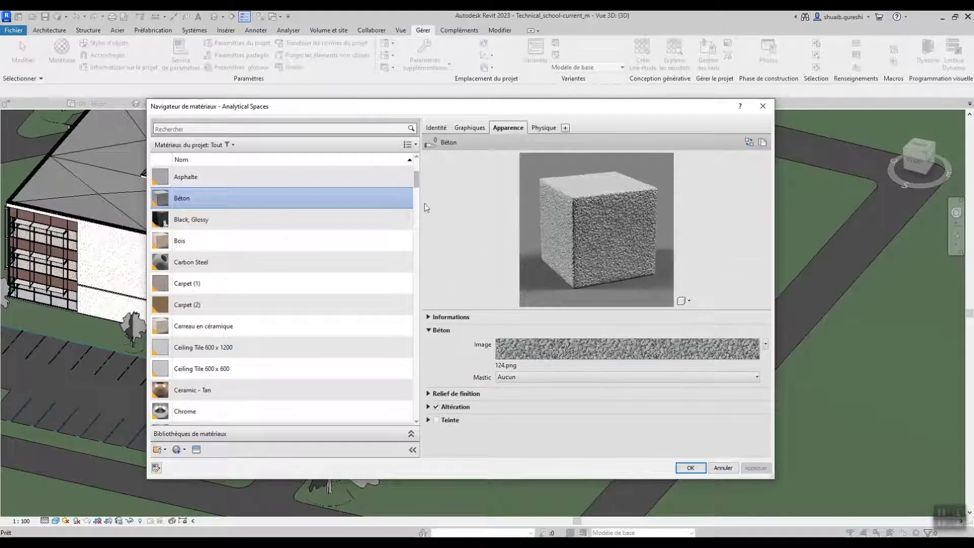
Duplicate the Béton material using shared assets and name the copy Béton2 MAK.
right_click(202, 205)
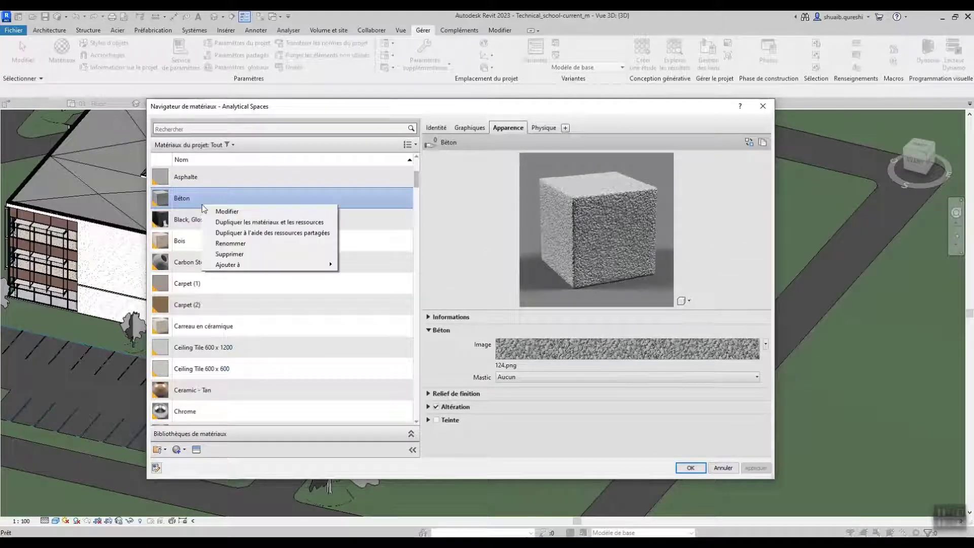
click(250, 237)
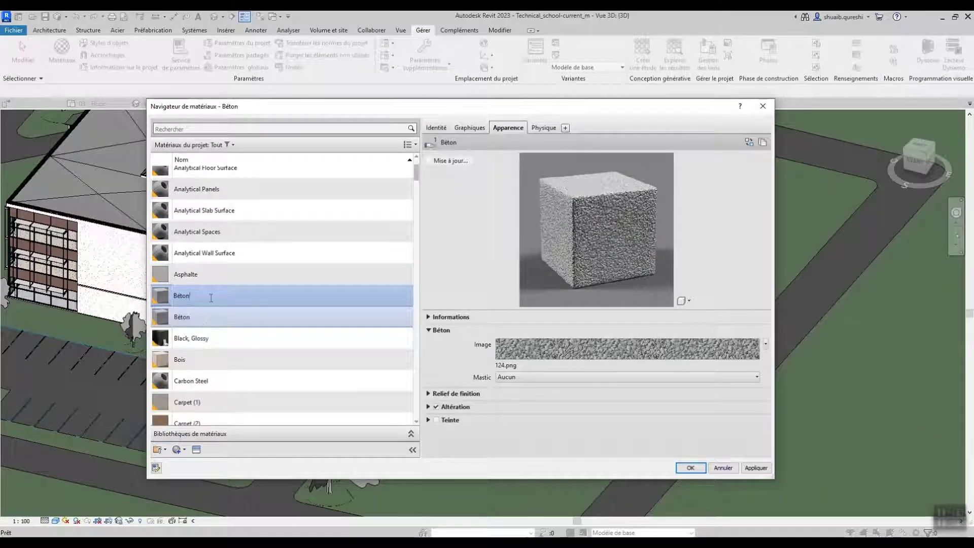
text(2 MAK)
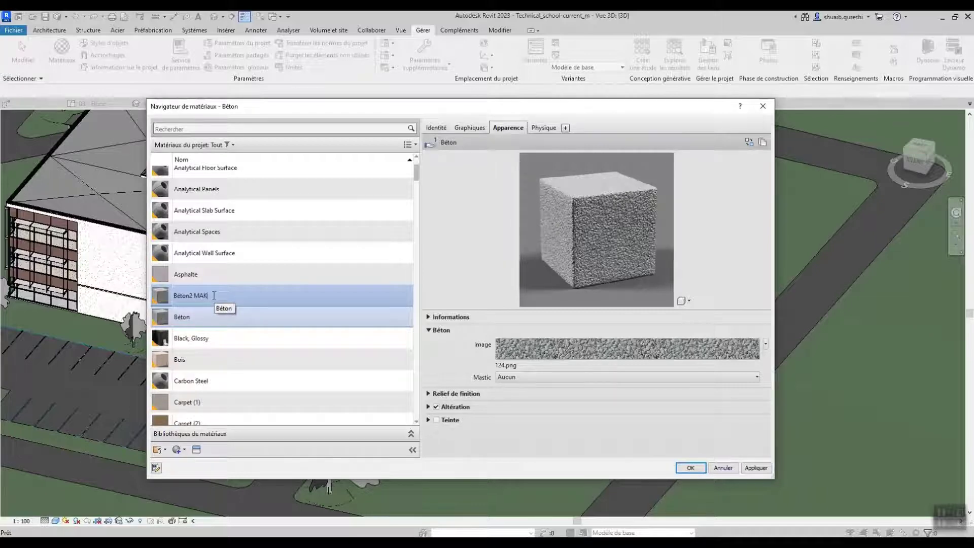
key(Return)
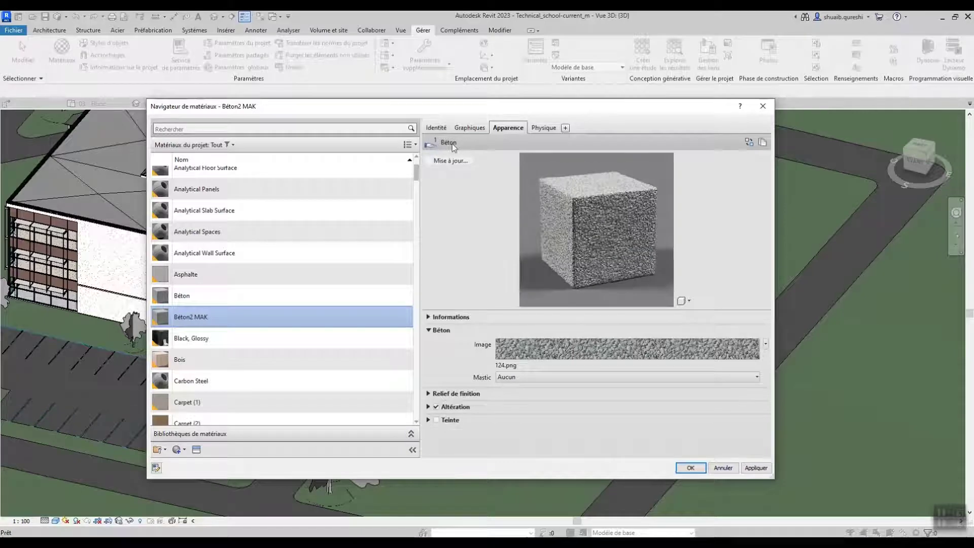
Compare the appearance assets of Béton and Béton2 MAK, and view the asset information of Béton2 MAK.
click(177, 301)
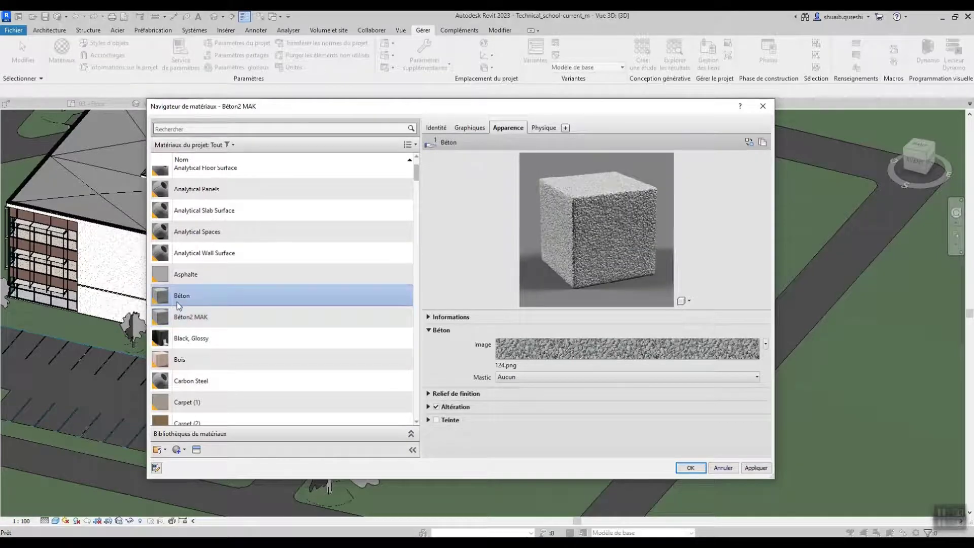
scroll(359, 191, up, 1)
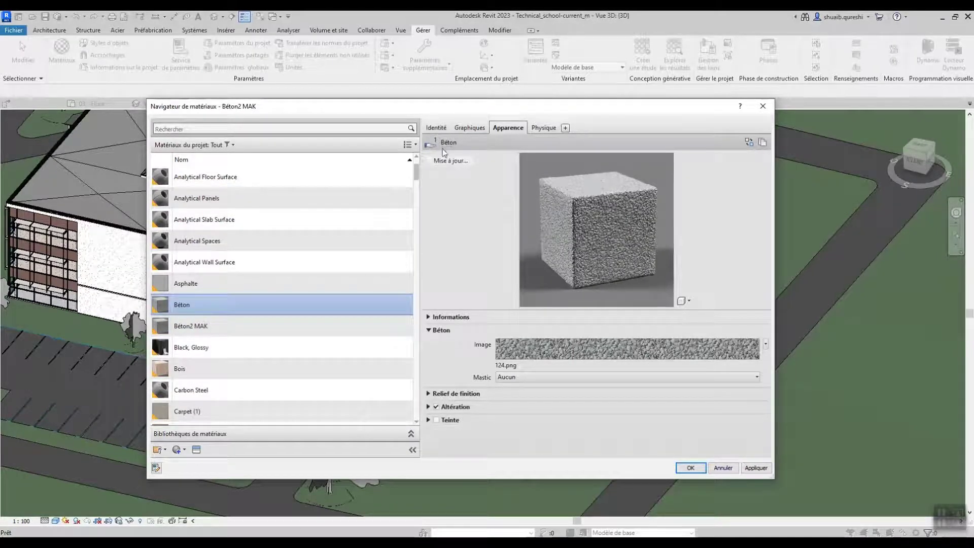
click(261, 319)
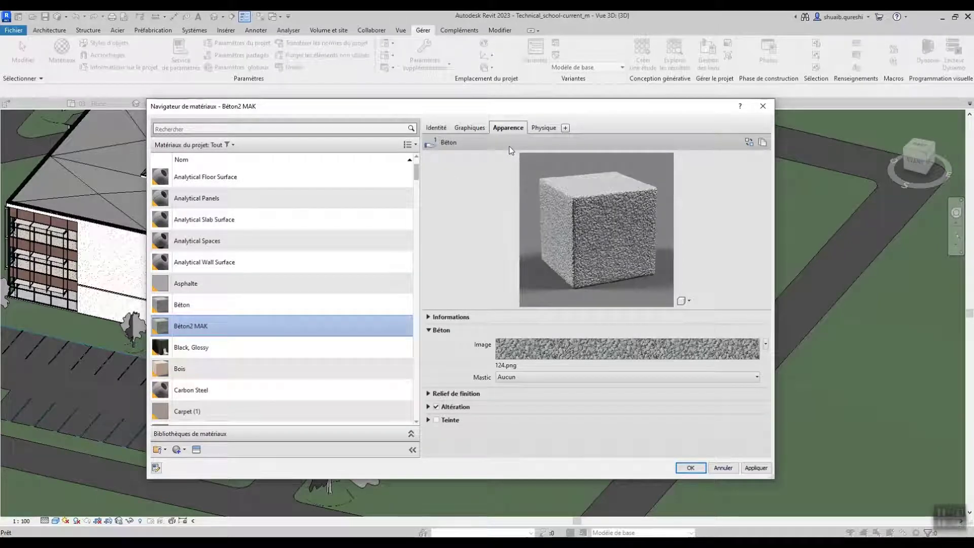
click(428, 317)
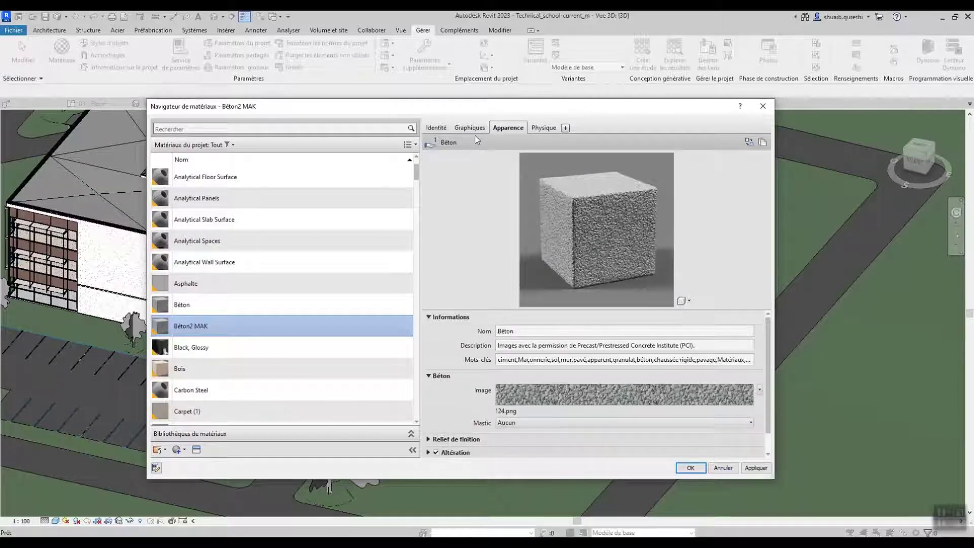
scroll(495, 384, down, 1)
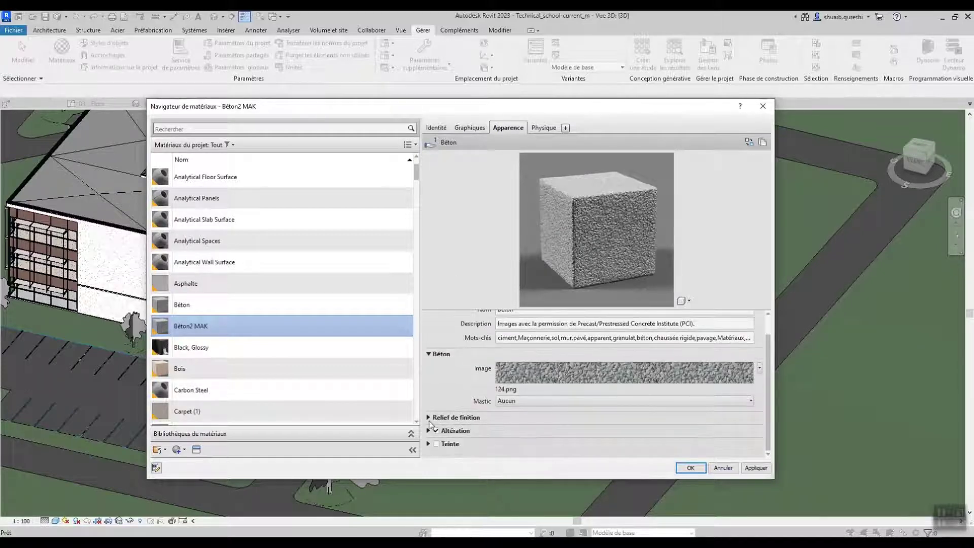
Enable the tint on Béton2 MAK's appearance with colour RGB 159 0 12, and accept the material changes.
click(428, 444)
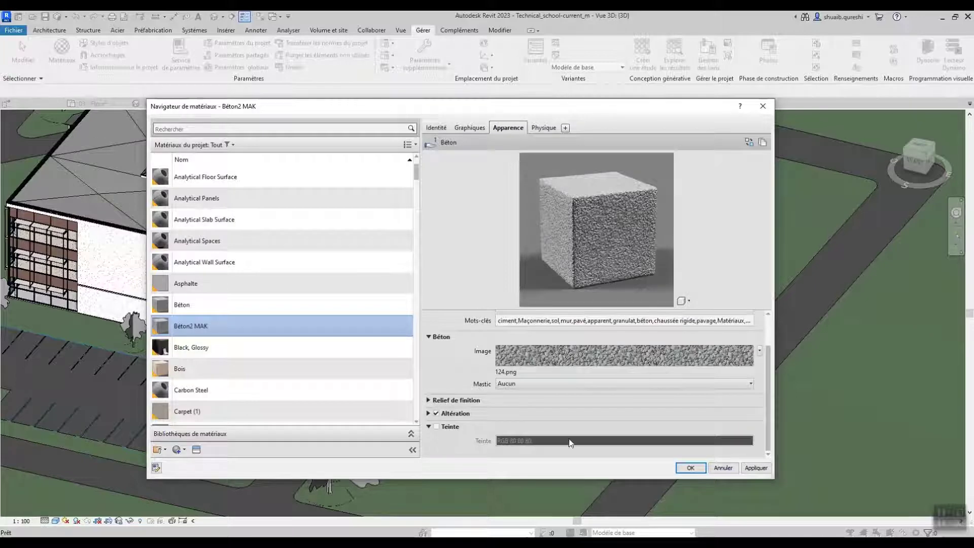
click(436, 426)
click(561, 441)
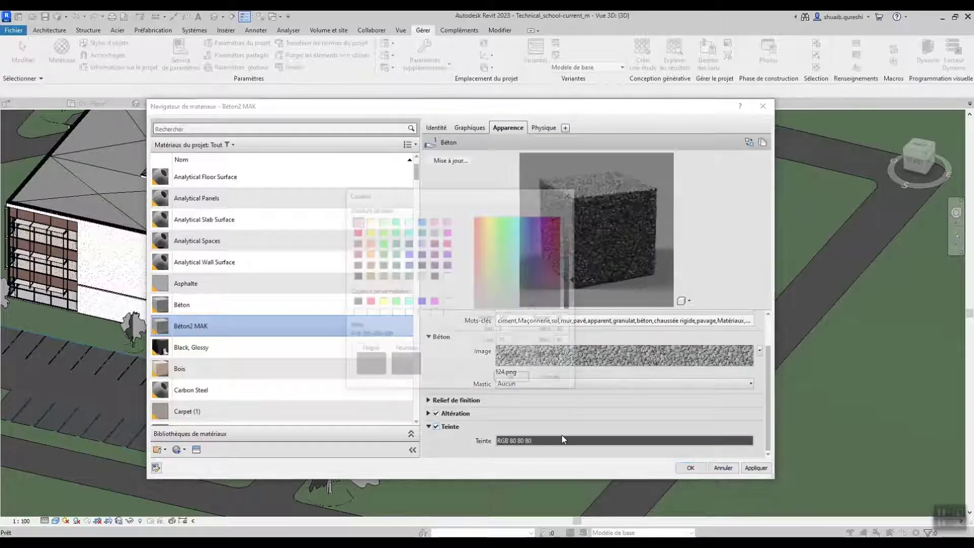
drag(556, 227, 561, 217)
click(497, 384)
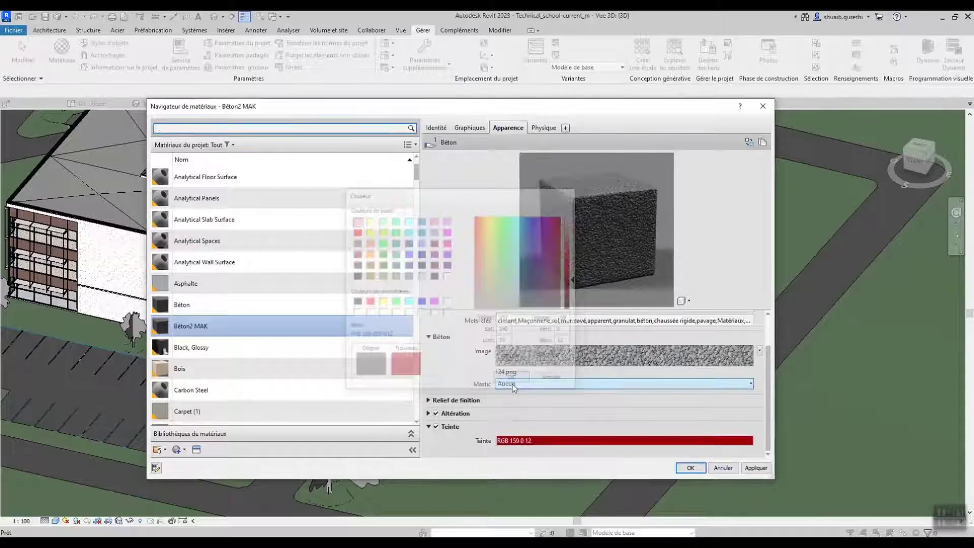
click(690, 468)
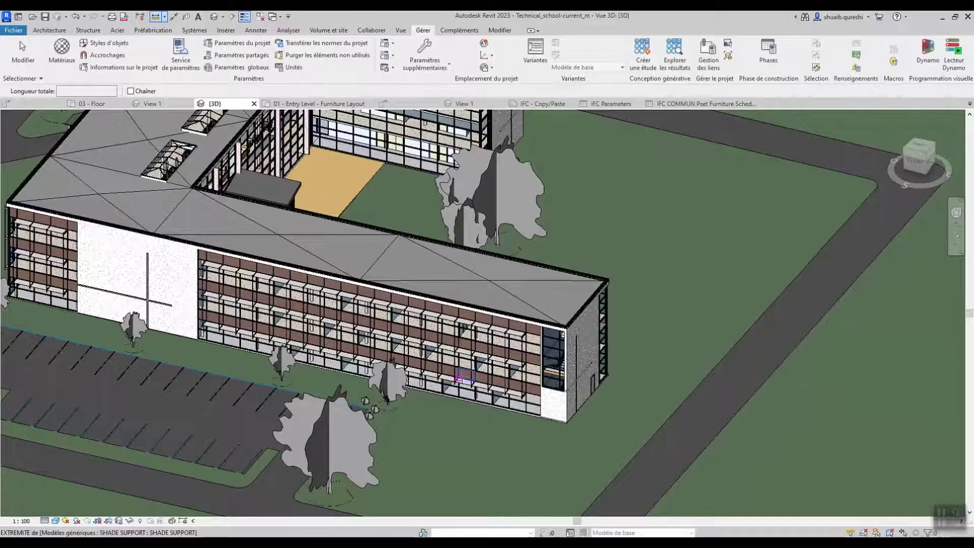
Duplicate the Béton2 MAK material together with its assets, then turn off the copy's tint and apply the change.
key(Escape)
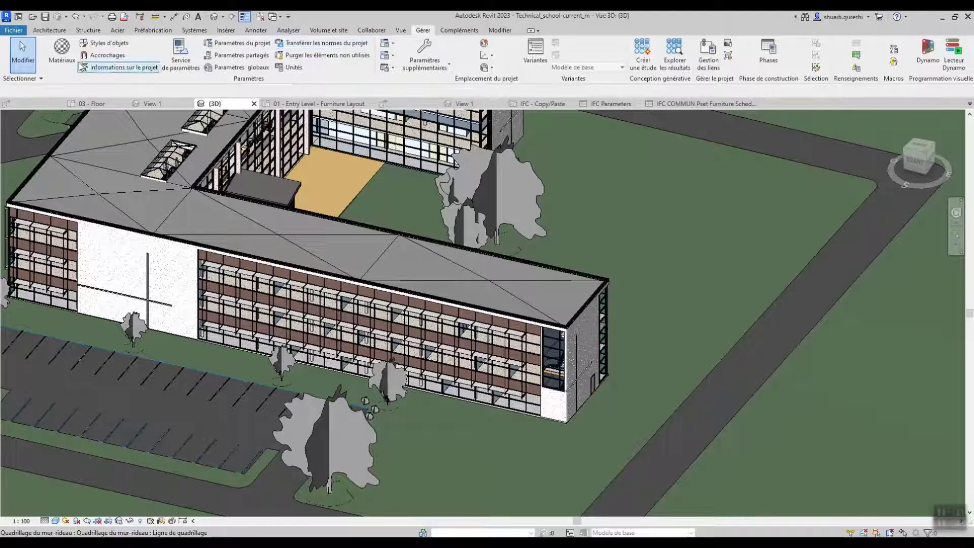
click(61, 51)
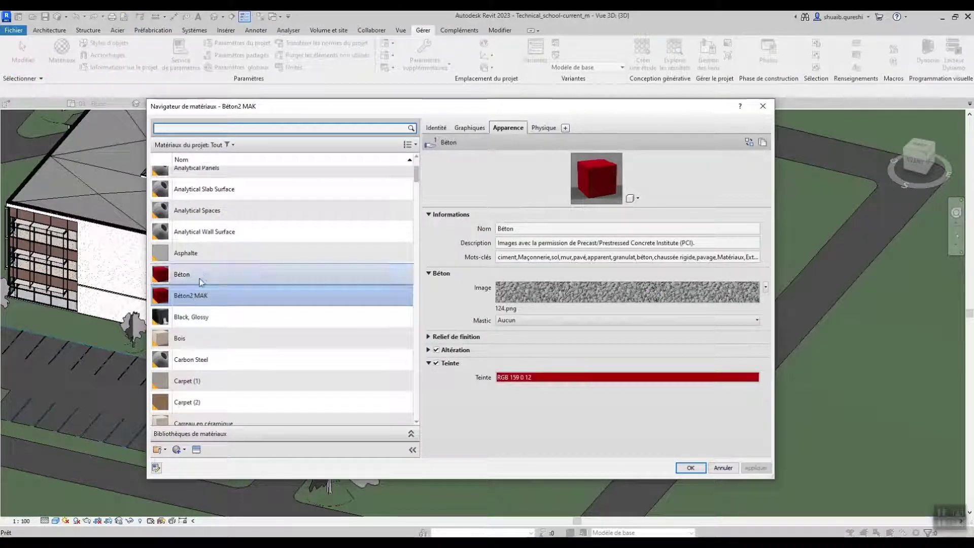
right_click(206, 296)
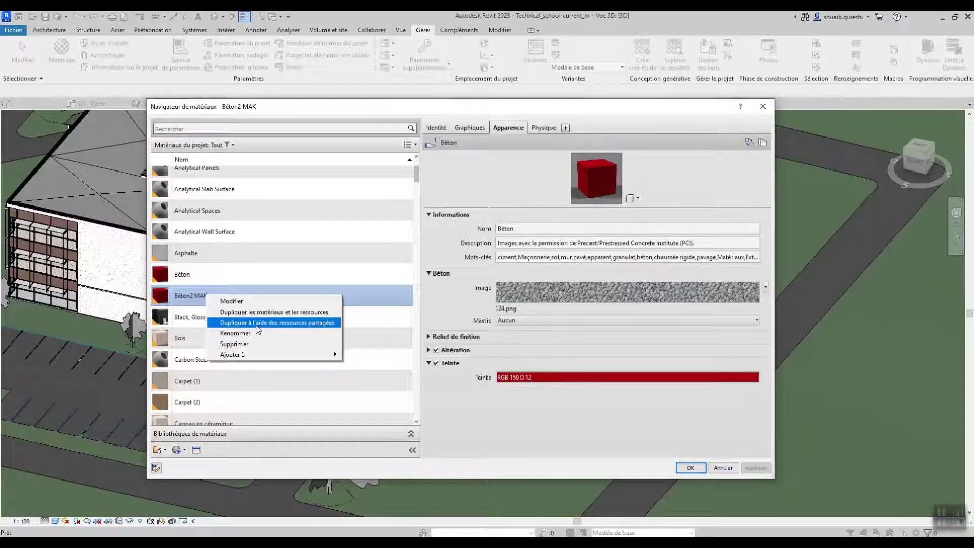
click(260, 312)
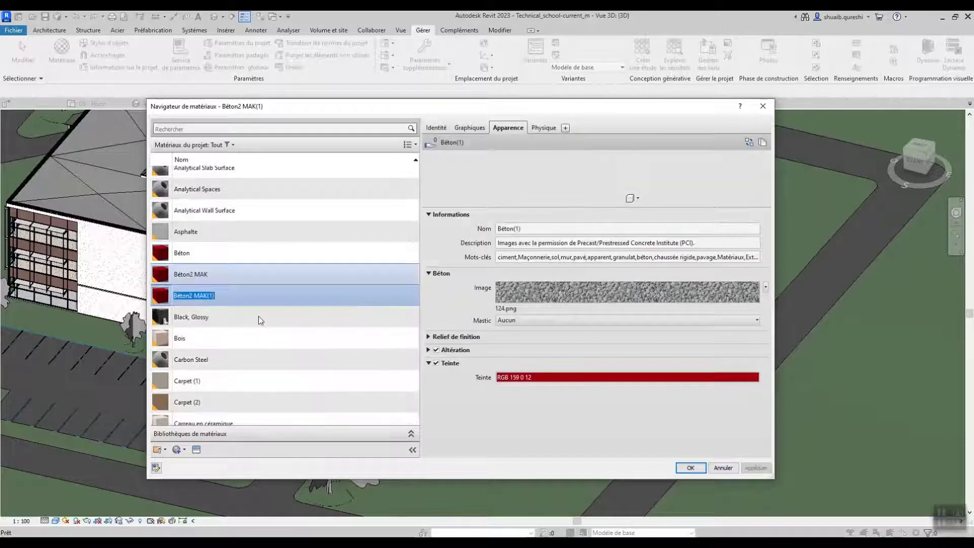
key(Return)
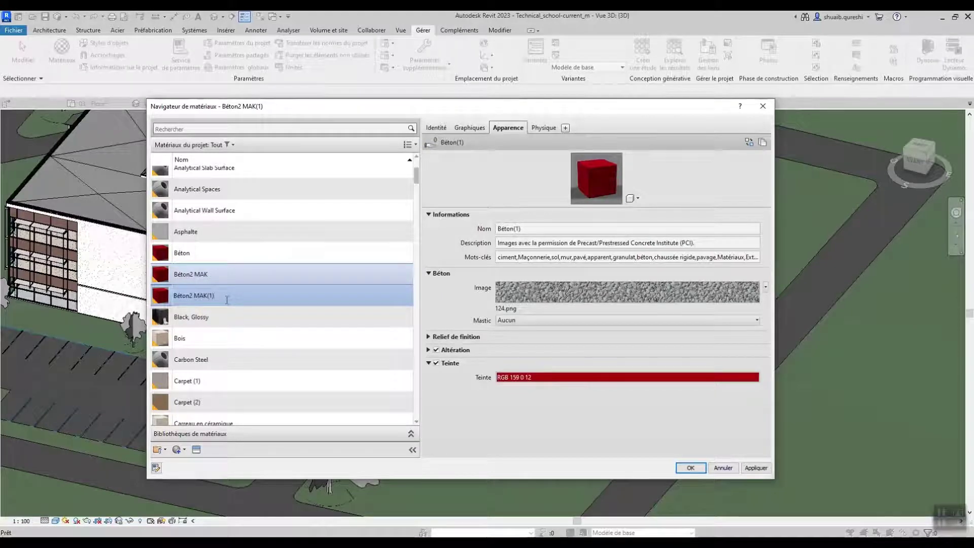
click(435, 363)
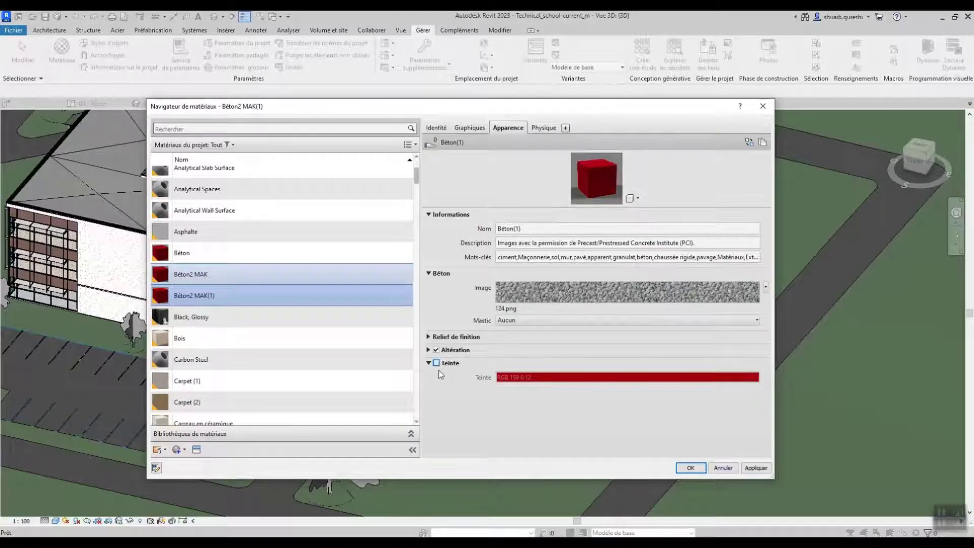
click(756, 467)
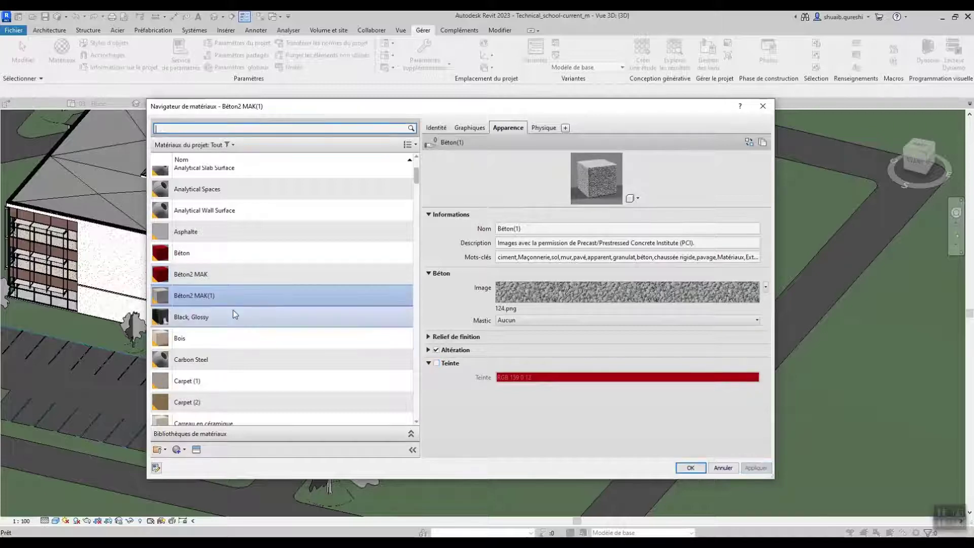
Rename the duplicated material Béton2 MAK(1) as Béton MAK2.
right_click(214, 300)
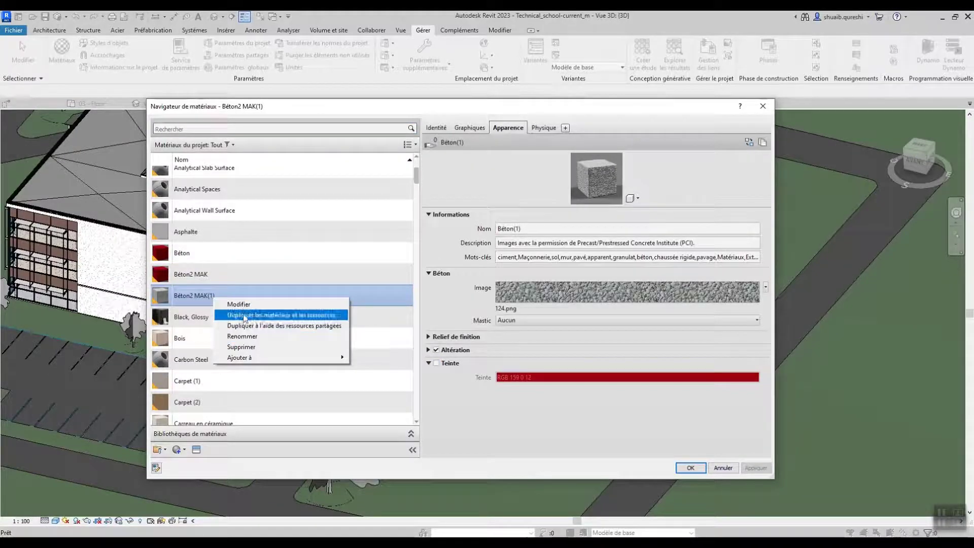
click(242, 336)
click(215, 296)
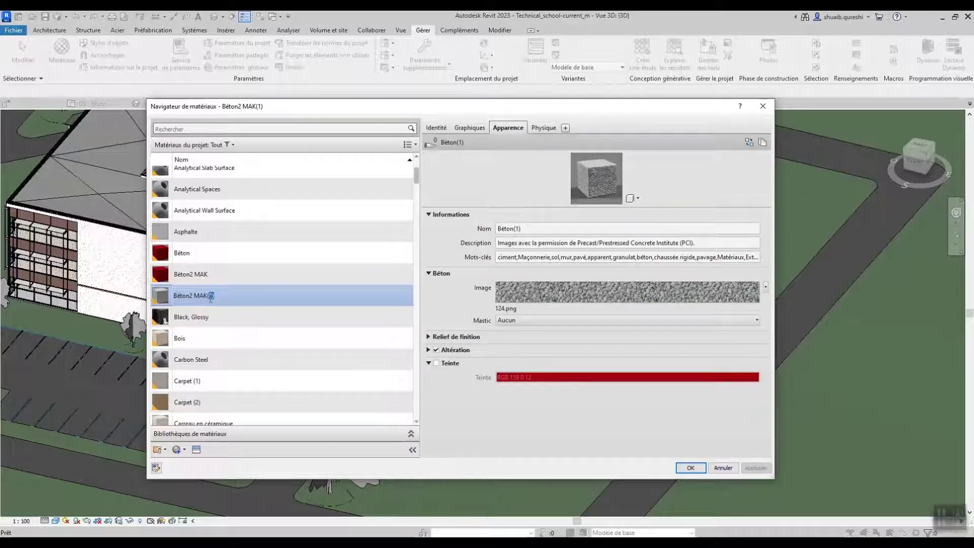
text(2)
click(474, 407)
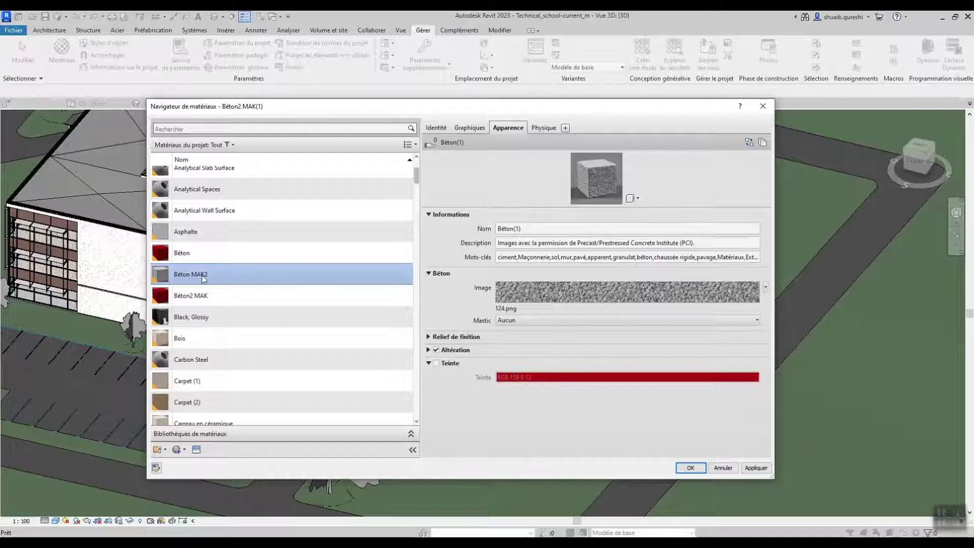
Compare the appearance assets and tint settings of Béton and Béton MAK2.
click(187, 257)
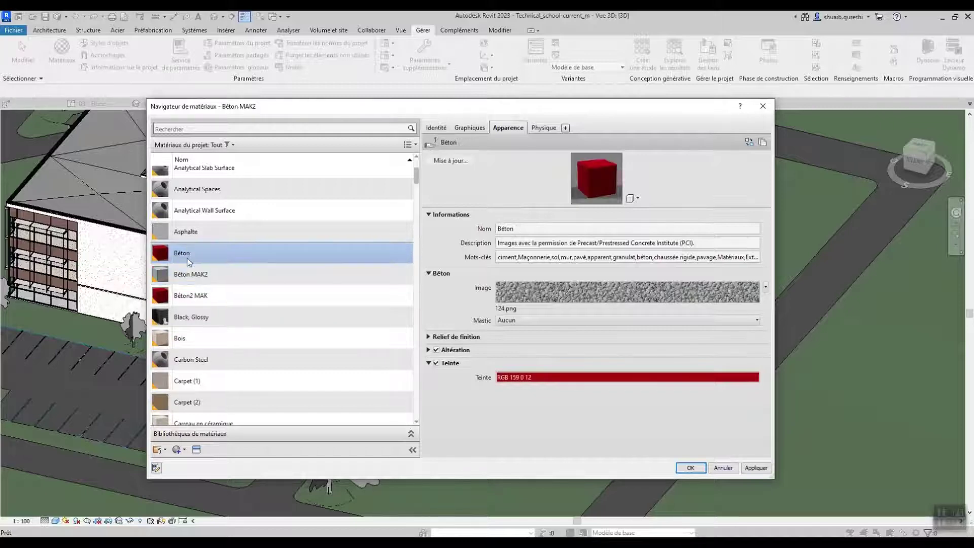
click(196, 274)
click(435, 363)
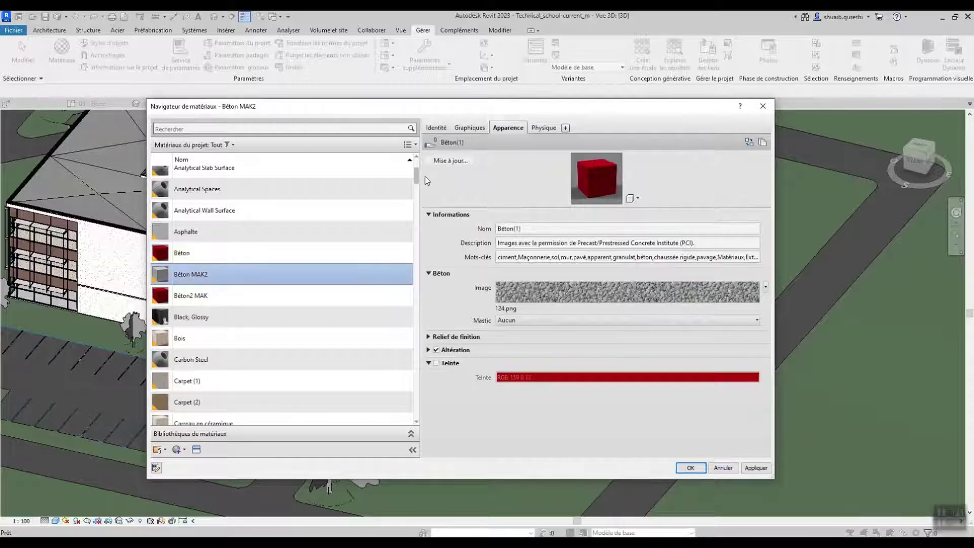
Duplicate the appearance asset of the Béton material and accept the material changes.
click(234, 258)
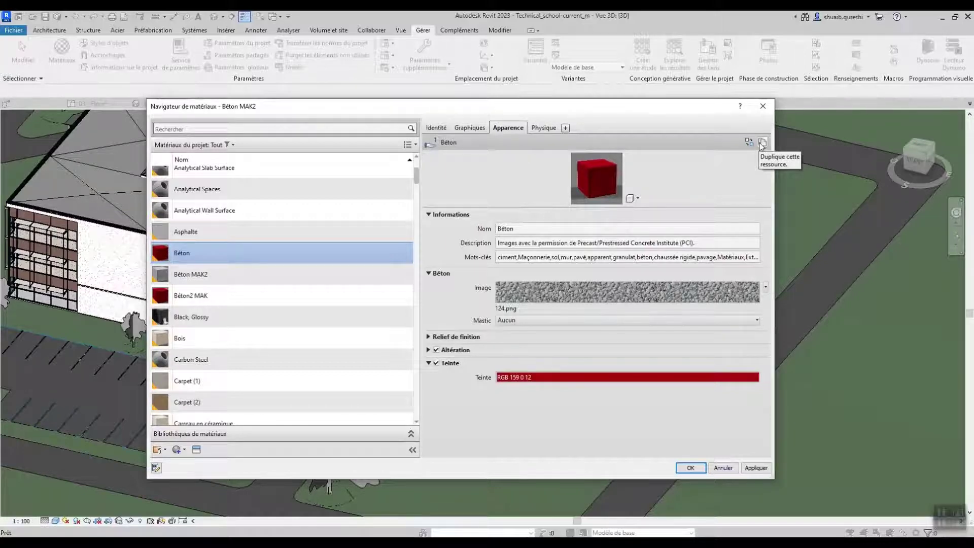
click(762, 145)
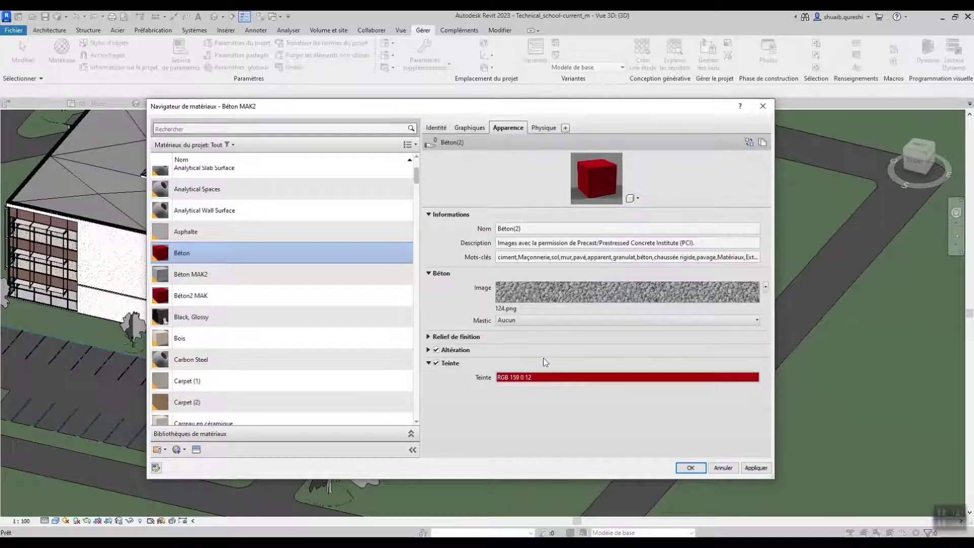
click(690, 467)
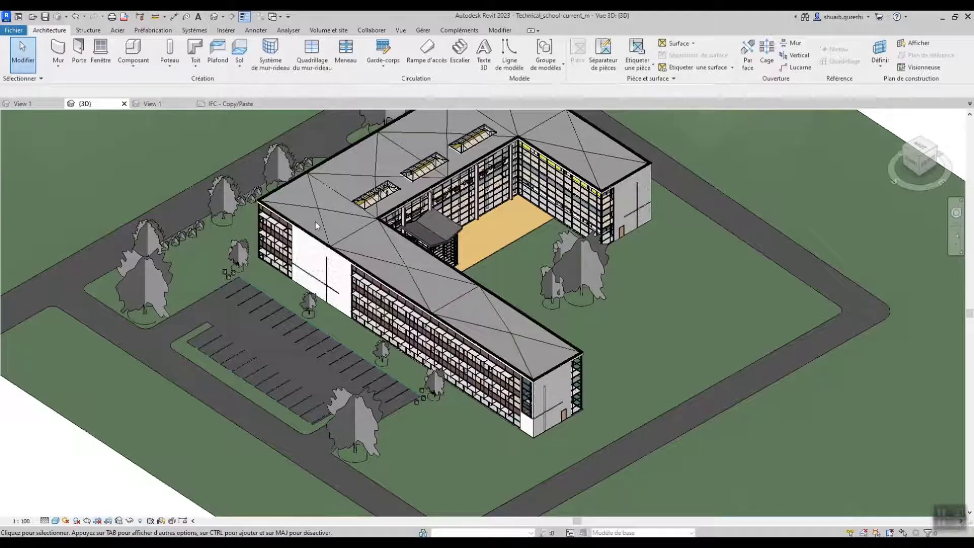
Define a new work plane by picking the sloped glazing at the end of a roof skylight.
scroll(318, 229, up, 5)
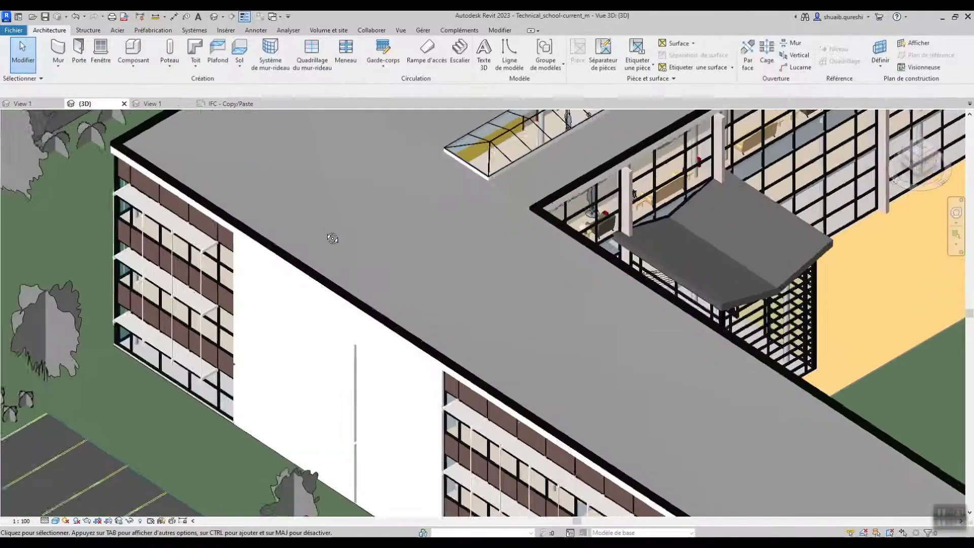
scroll(326, 232, down, 3)
scroll(357, 198, up, 6)
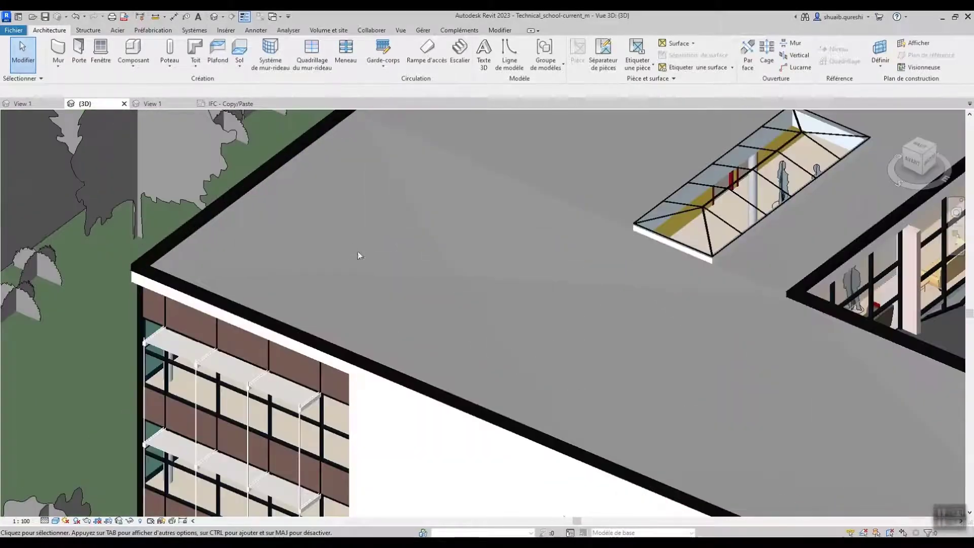
scroll(377, 260, down, 3)
scroll(493, 294, up, 4)
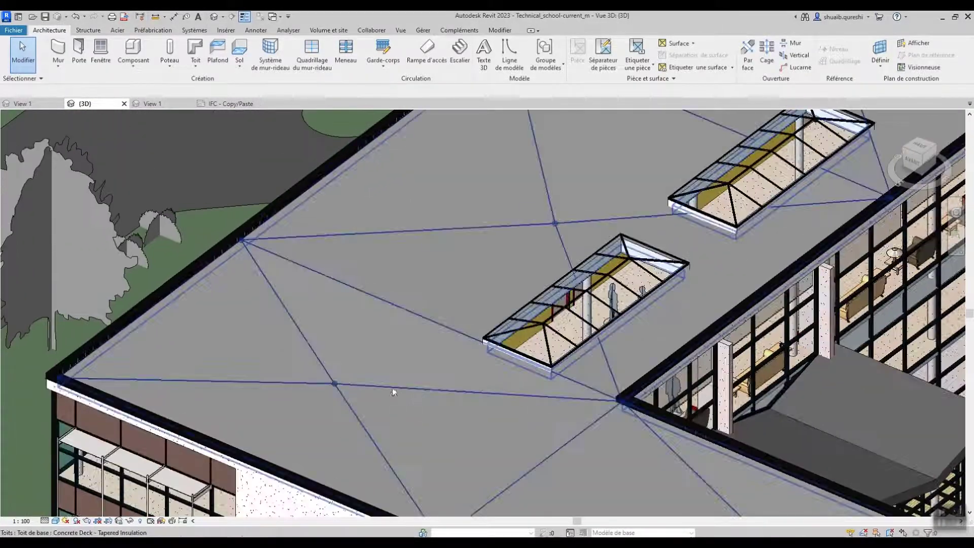
scroll(392, 388, down, 3)
scroll(413, 353, up, 5)
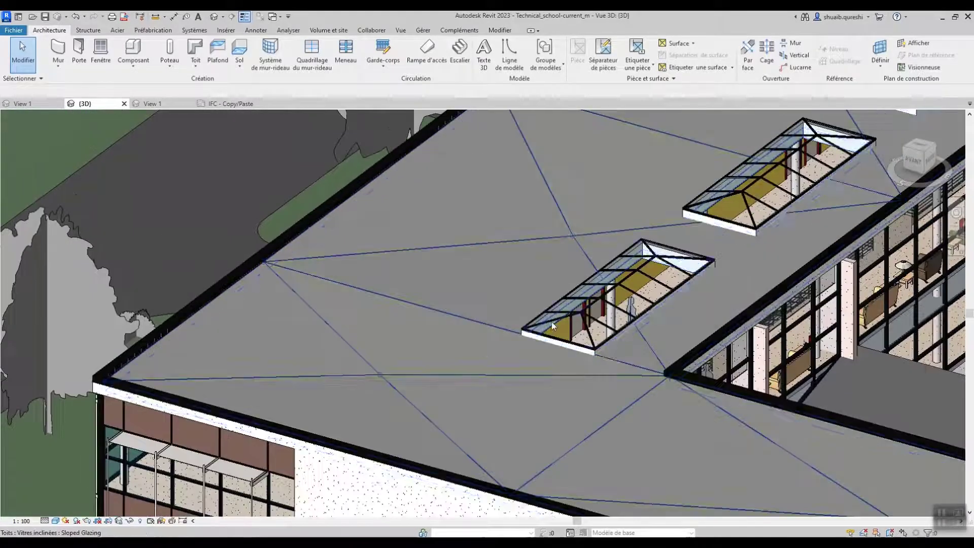
scroll(551, 321, up, 5)
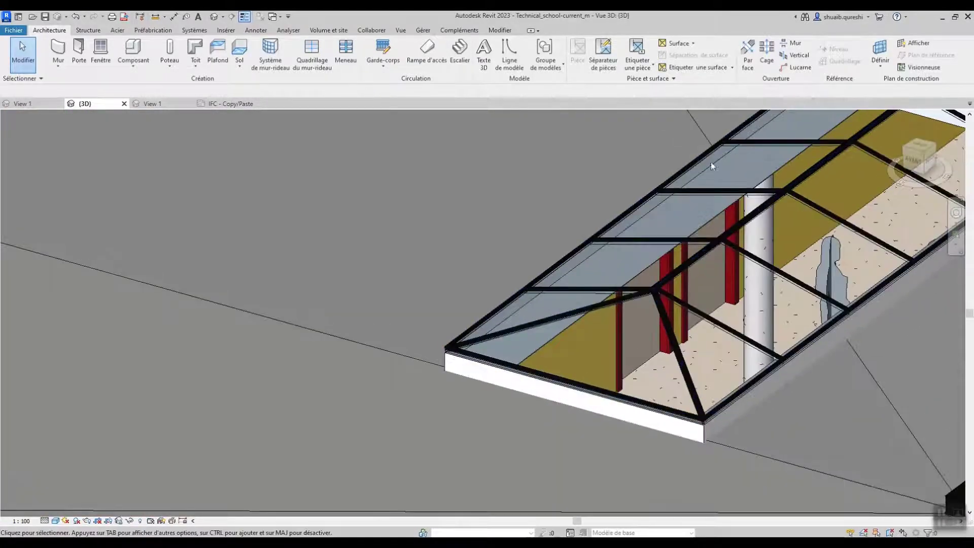
click(879, 51)
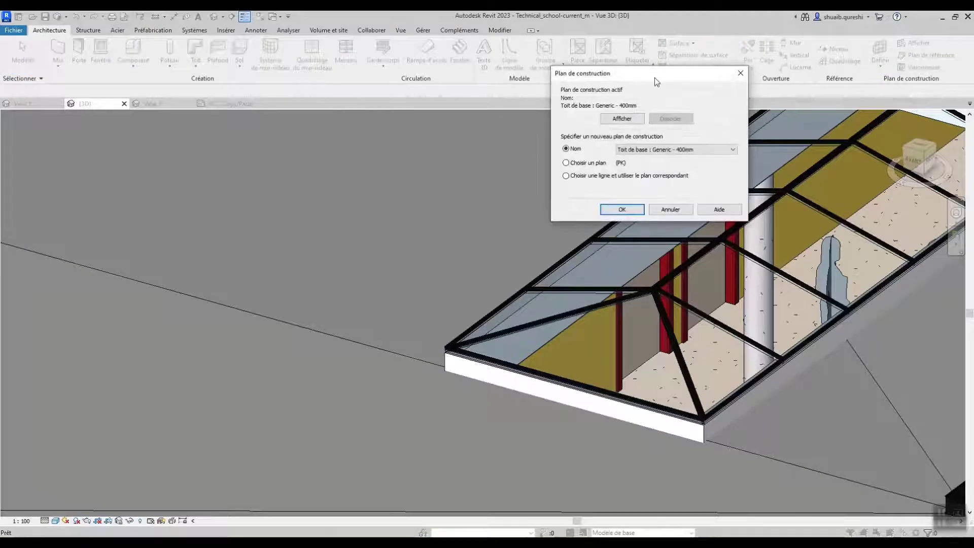
click(630, 150)
click(631, 152)
click(618, 120)
click(619, 208)
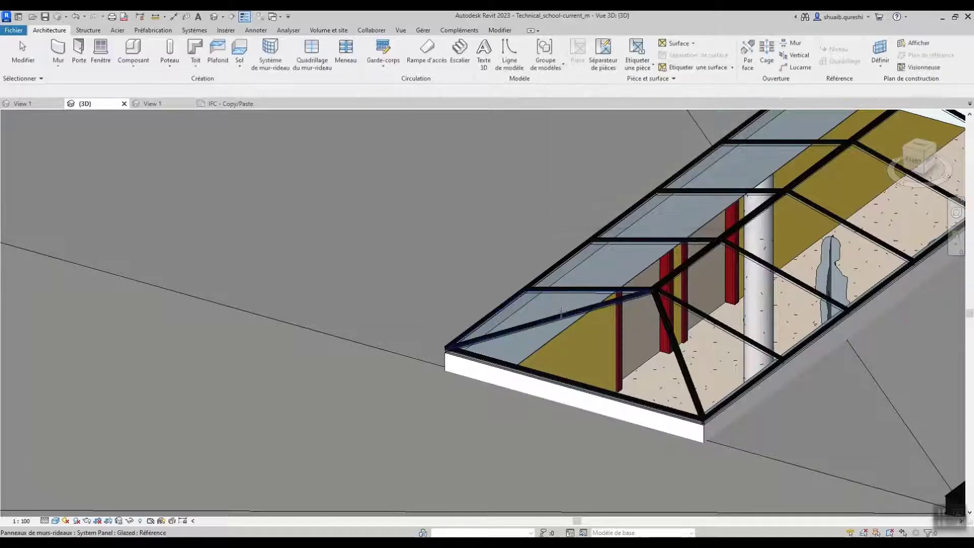
click(557, 295)
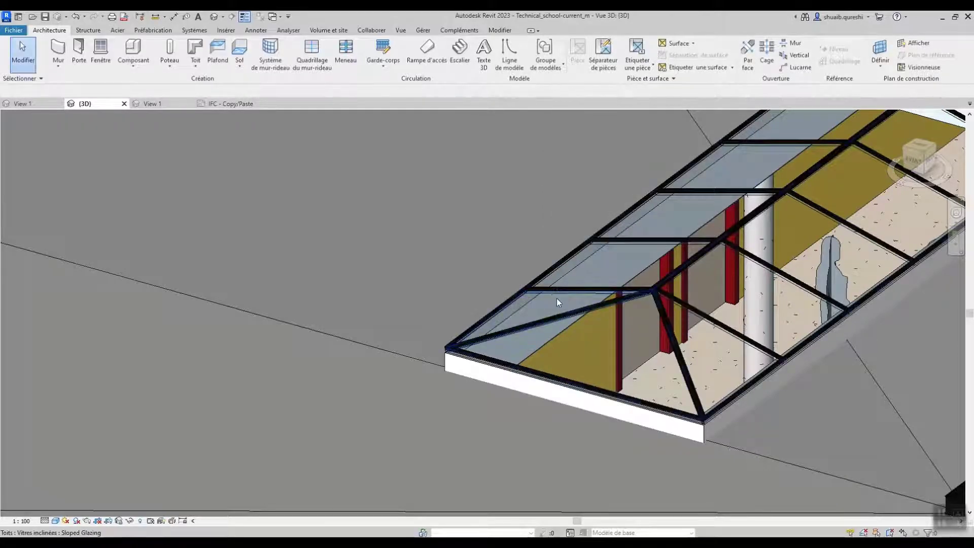
Display the active work plane in the 3D view.
scroll(558, 303, down, 1)
middle_drag(567, 301, 579, 274)
middle_drag(894, 116, 905, 107)
click(907, 44)
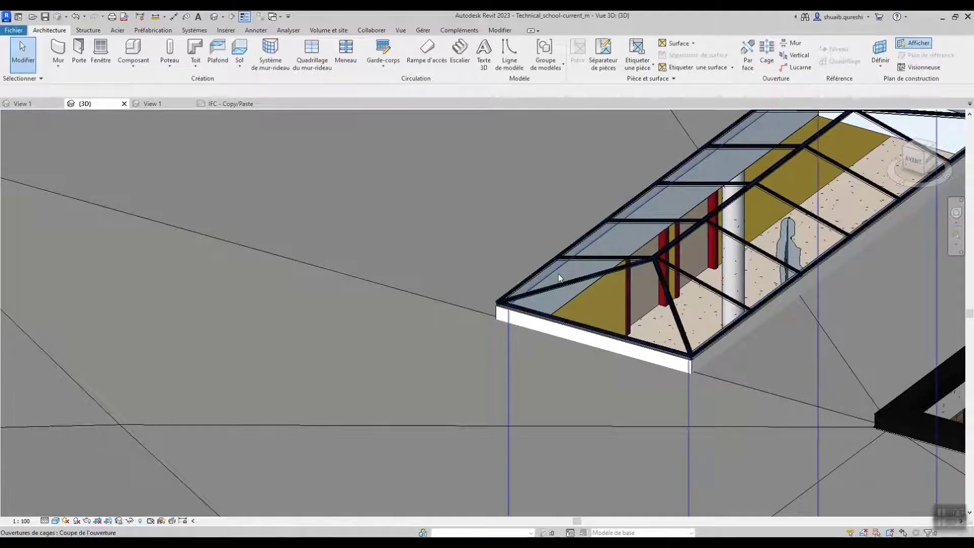
Select the displayed work plane grid and move it towards the roof skylights.
scroll(558, 309, down, 1)
shift+middle_drag(559, 308, 350, 340)
scroll(621, 345, down, 3)
scroll(639, 352, down, 3)
shift+middle_drag(465, 394, 323, 423)
scroll(382, 409, up, 1)
click(758, 324)
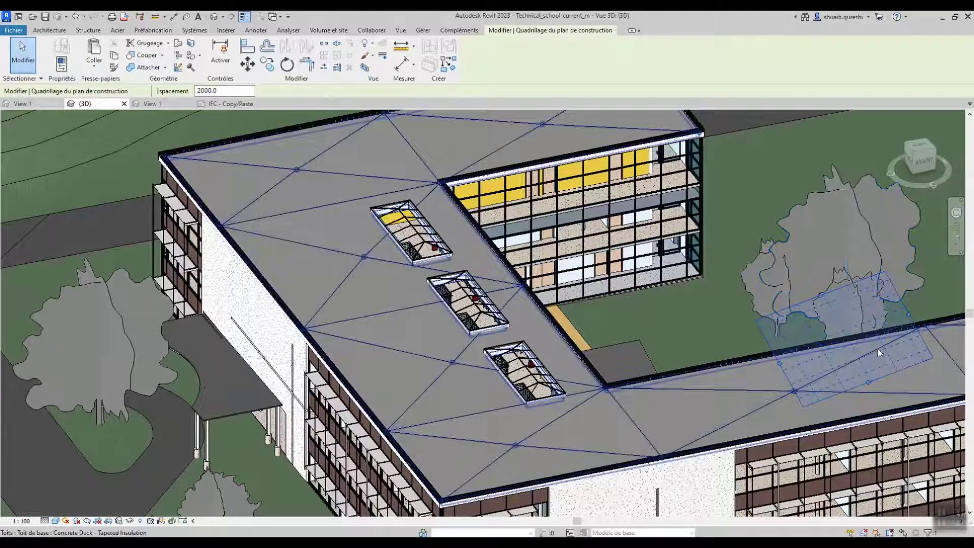
drag(601, 440, 599, 439)
Examine the work plane grid's position relative to the skylights and the roof from several angles.
shift+middle_drag(577, 435, 534, 345)
scroll(525, 409, down, 3)
scroll(540, 402, up, 10)
shift+middle_drag(521, 349, 459, 403)
scroll(546, 377, down, 2)
scroll(582, 424, down, 3)
middle_drag(582, 424, 231, 413)
scroll(346, 402, down, 1)
shift+middle_drag(346, 402, 446, 389)
scroll(458, 388, up, 3)
scroll(452, 403, down, 4)
scroll(454, 396, up, 1)
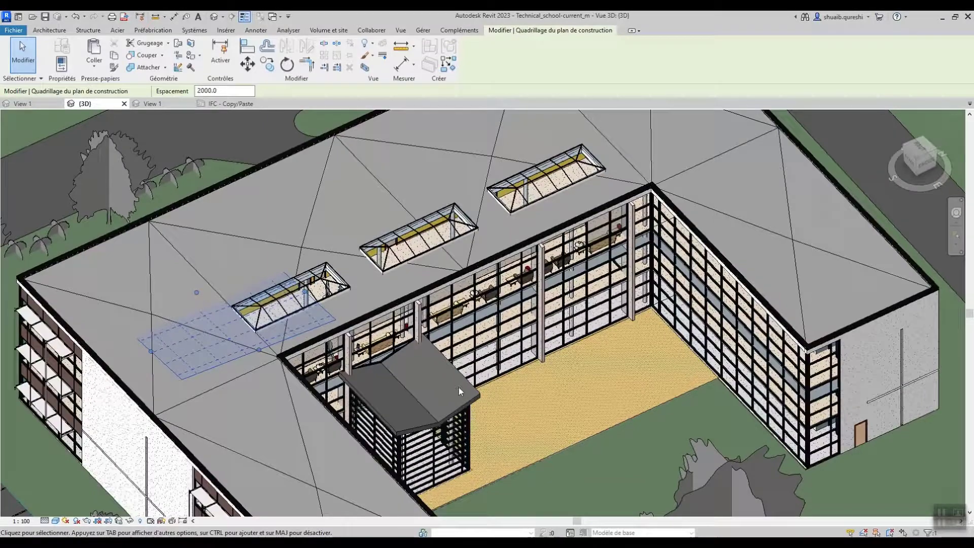
Redefine the work plane by picking the sloping face of the small Generic - 400mm courtyard roof.
click(49, 31)
click(879, 48)
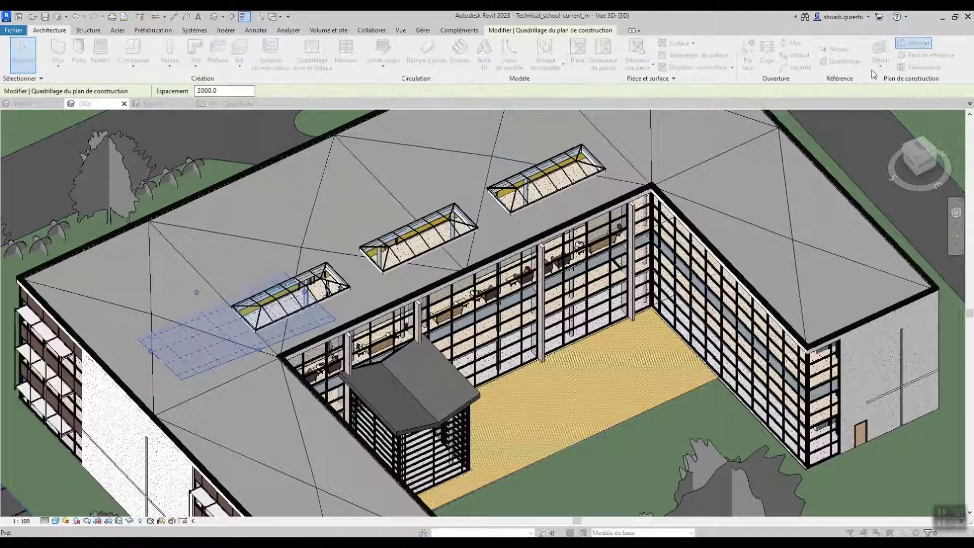
click(623, 209)
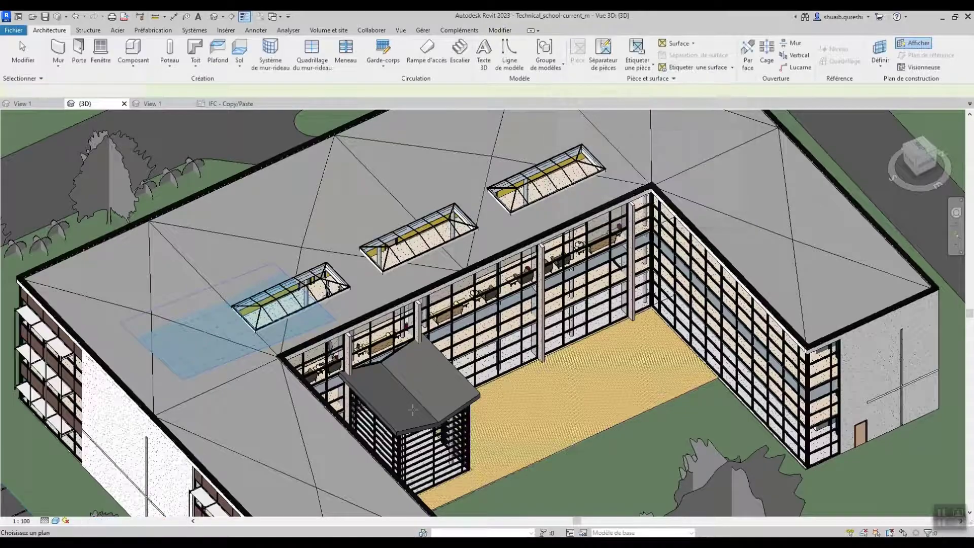
scroll(469, 399, up, 3)
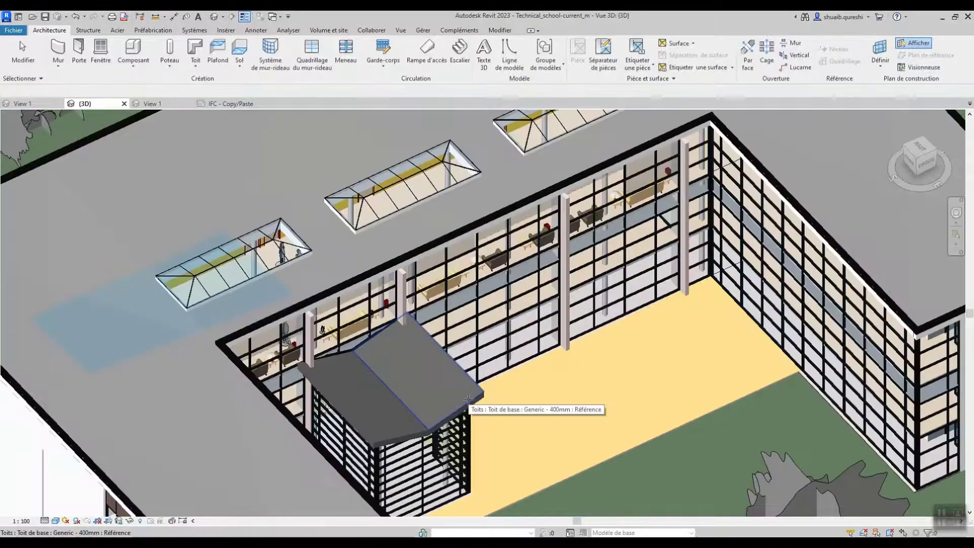
click(469, 409)
shift+middle_drag(468, 416, 448, 360)
scroll(448, 360, down, 1)
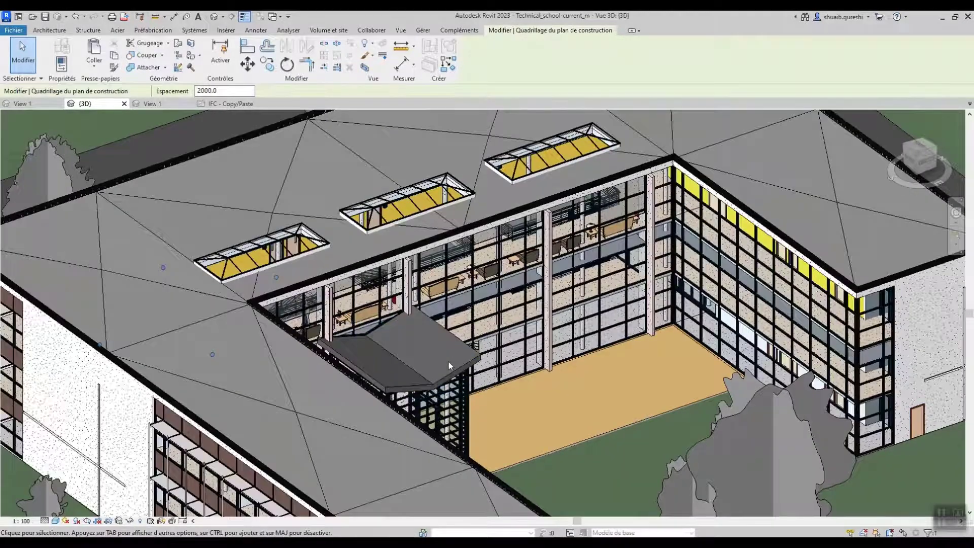
Review the choices for defining or picking a work plane and clear the selection of the work plane grid.
click(63, 33)
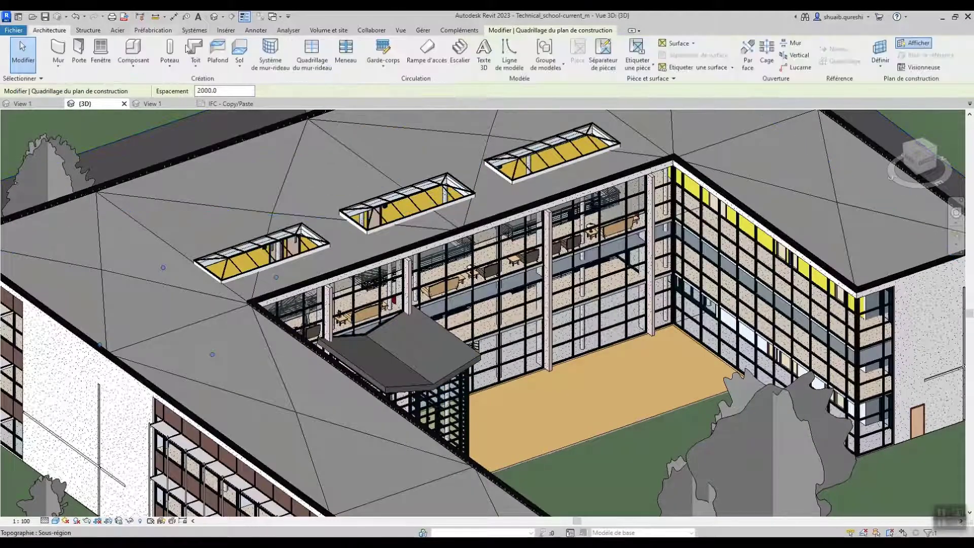
click(877, 69)
key(ctrl)
key(ctrl)
key(ctrl)
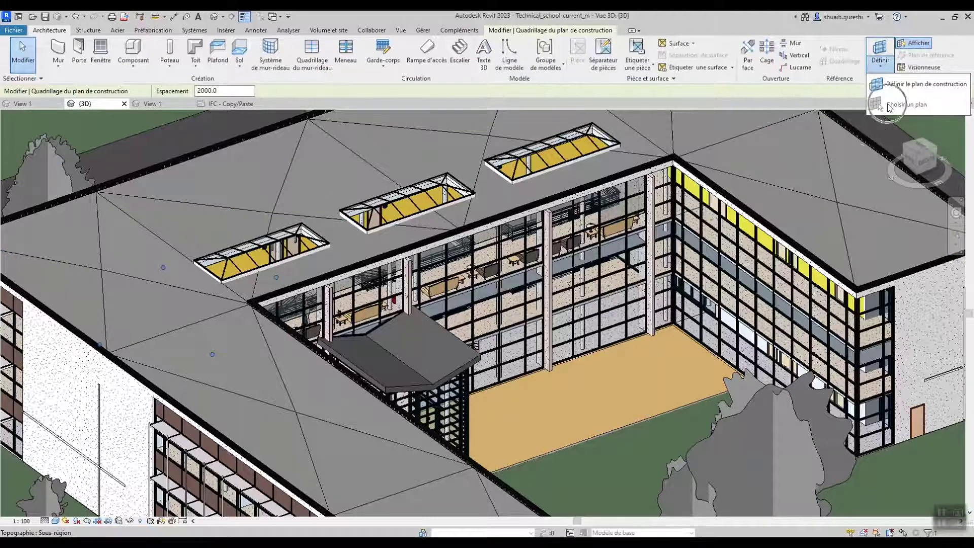
scroll(623, 370, down, 5)
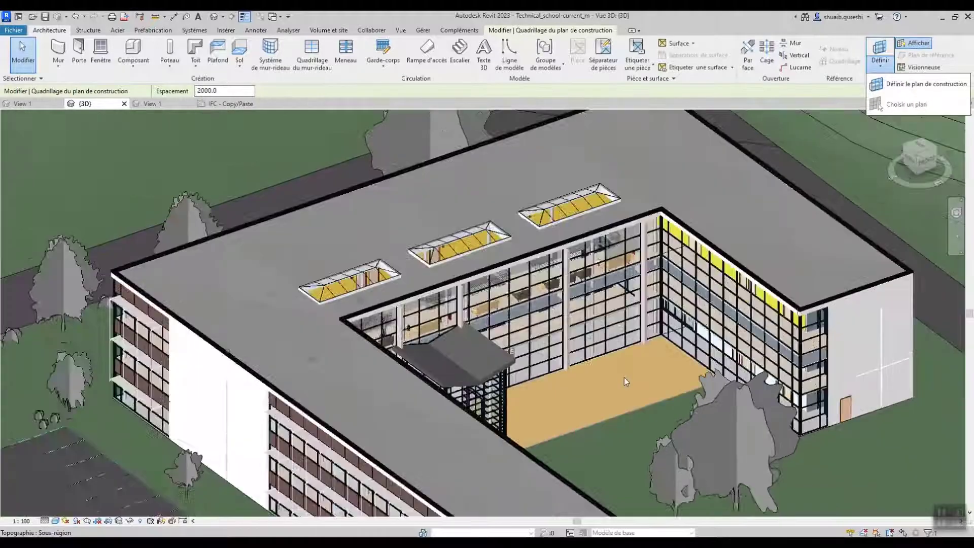
key(Escape)
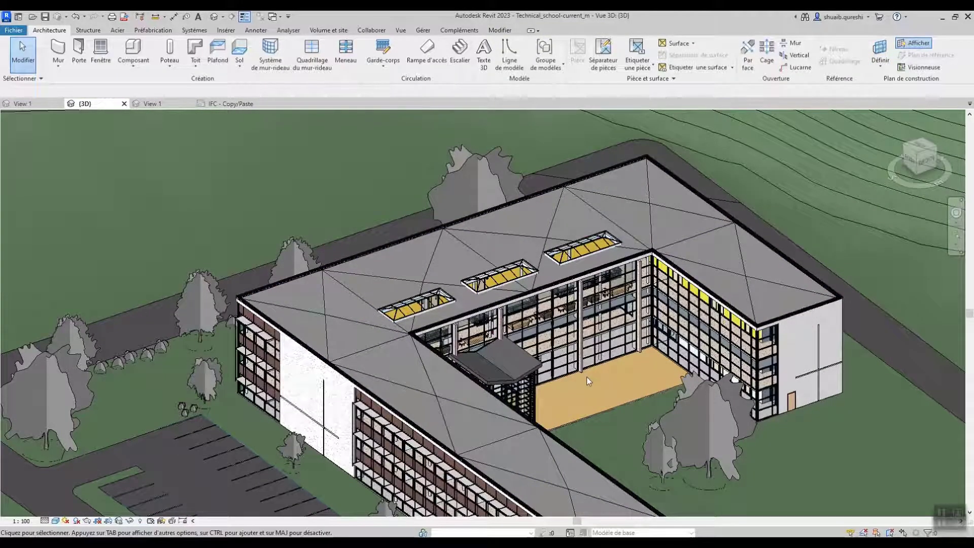
Open the work plane definition and show the active Generic - 400mm roof plane, including a search through closed views.
click(880, 60)
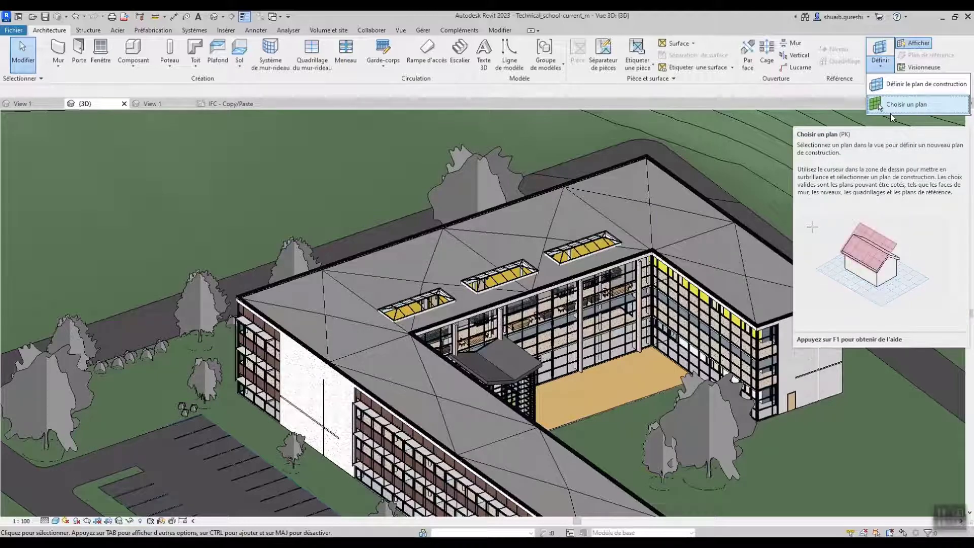
click(884, 72)
click(884, 72)
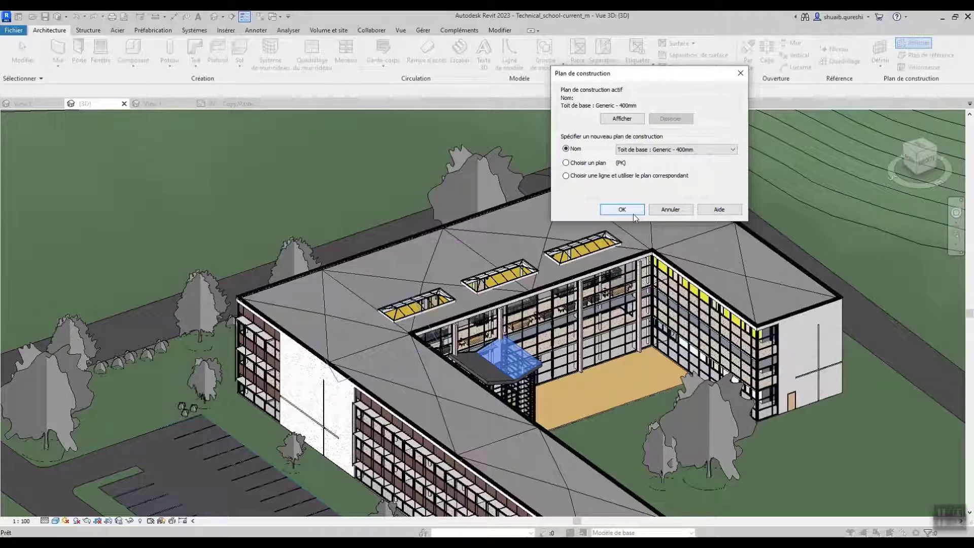
click(620, 118)
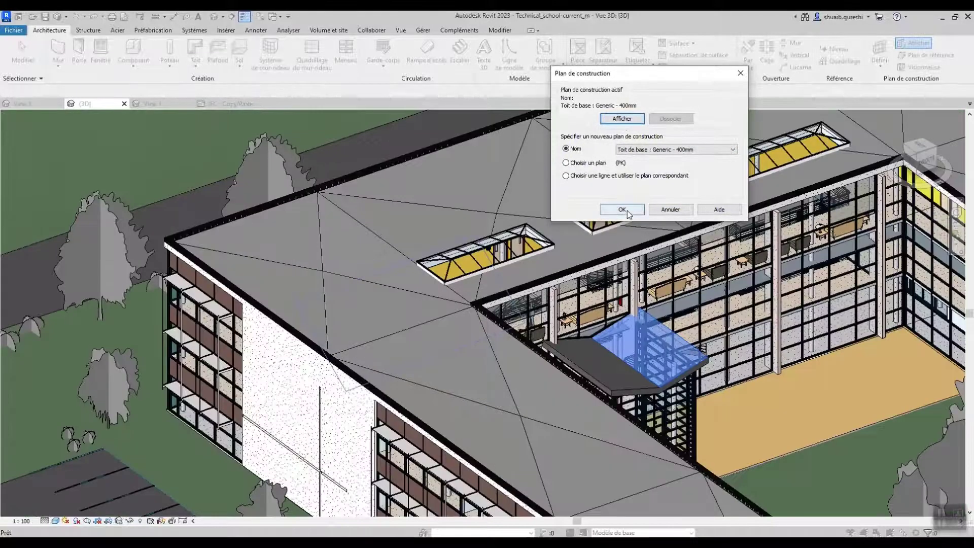
click(622, 119)
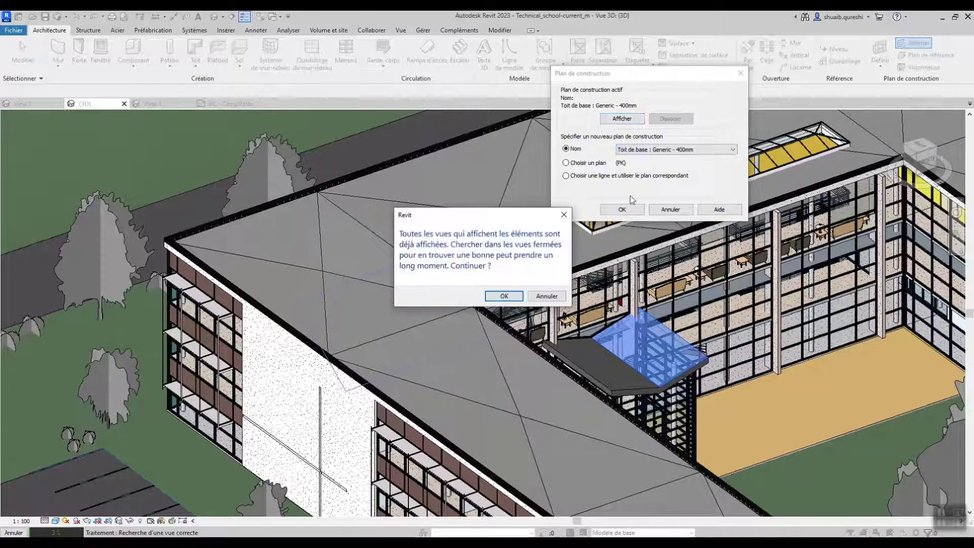
click(532, 297)
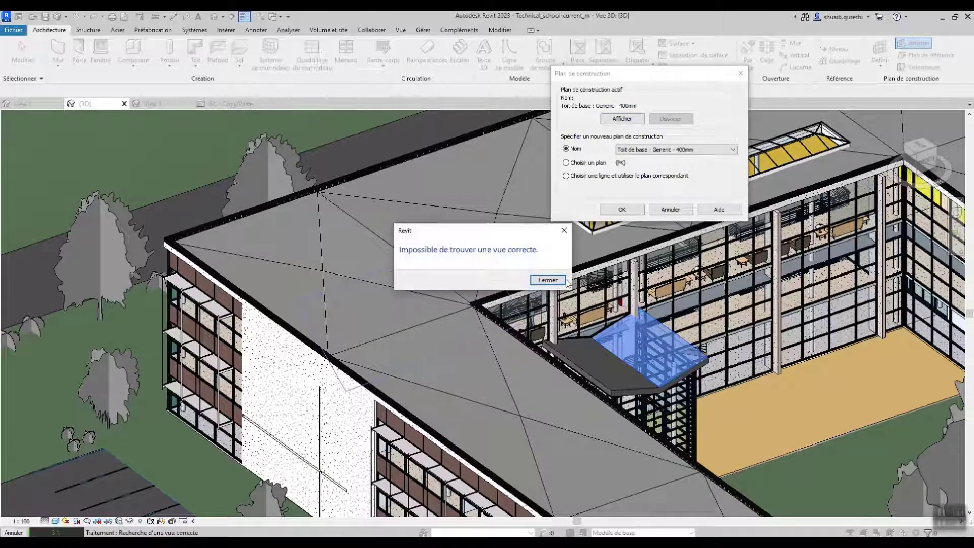
click(562, 232)
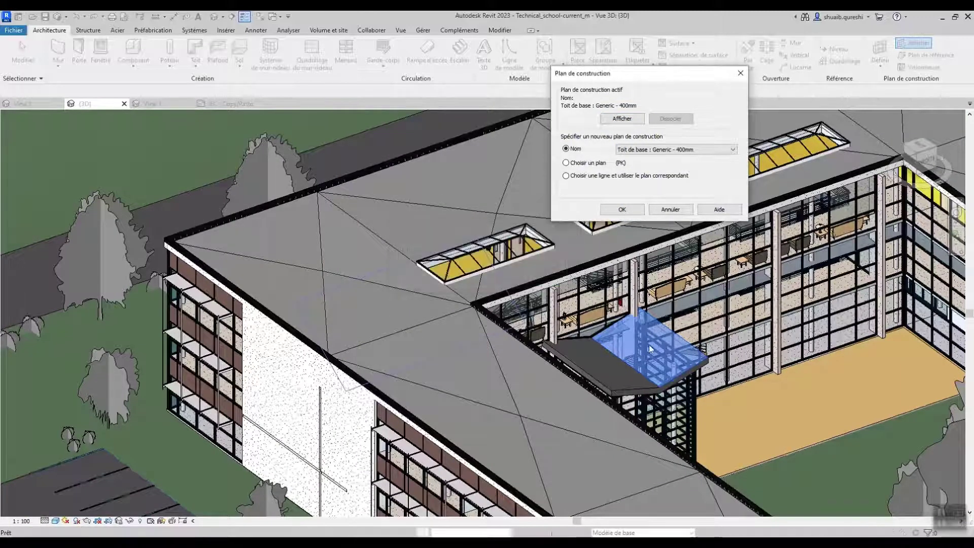
click(621, 210)
scroll(637, 313, down, 3)
scroll(630, 318, up, 3)
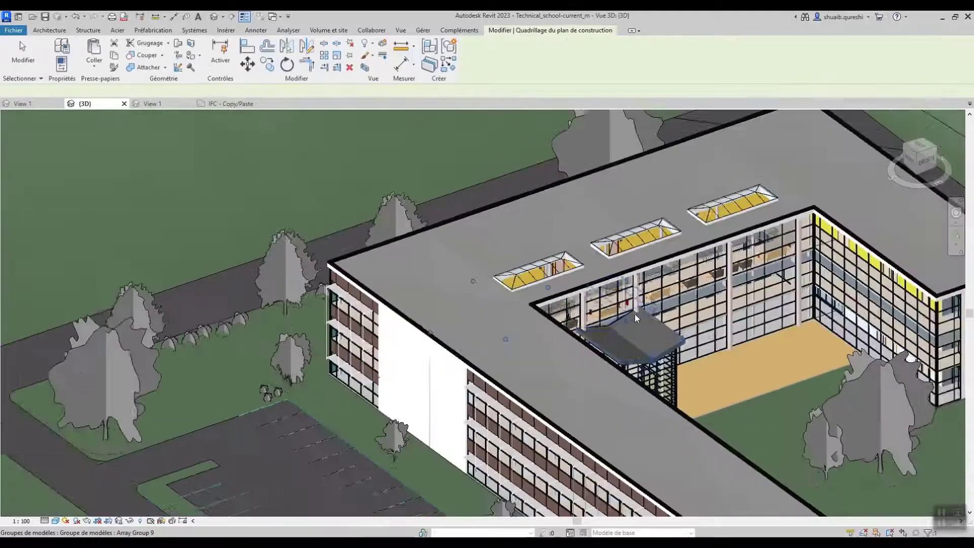
key(Escape)
middle_drag(631, 318, 574, 321)
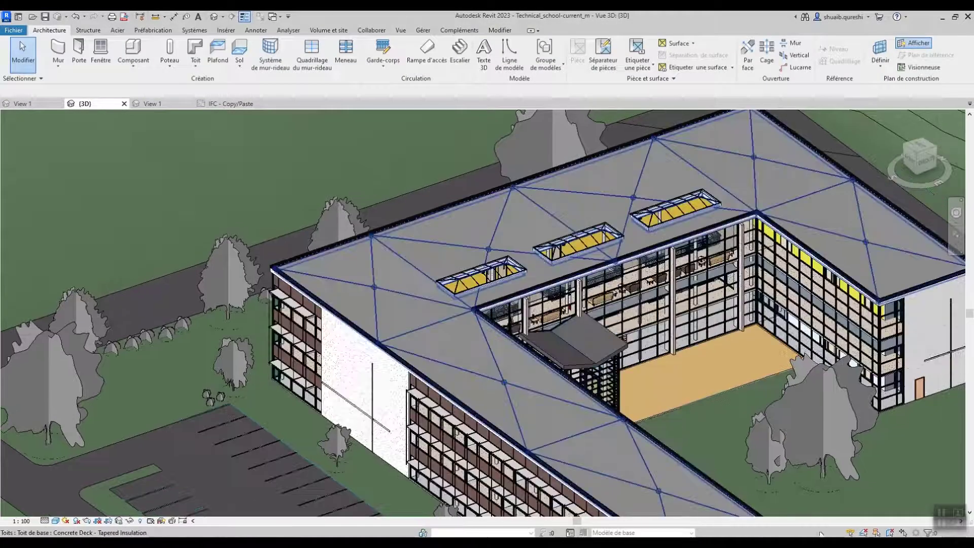
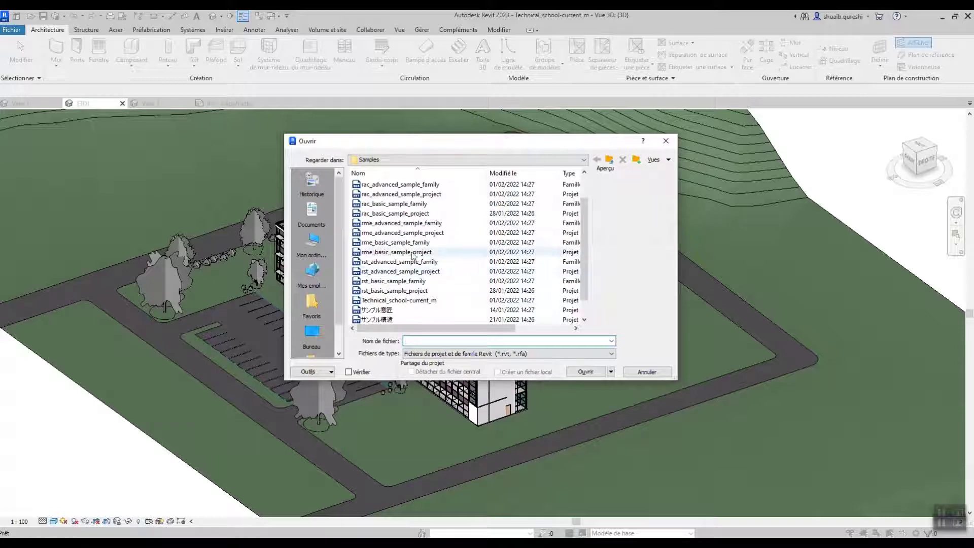
Open the sample project rst_advanced_sample_project from the Samples folder.
click(412, 272)
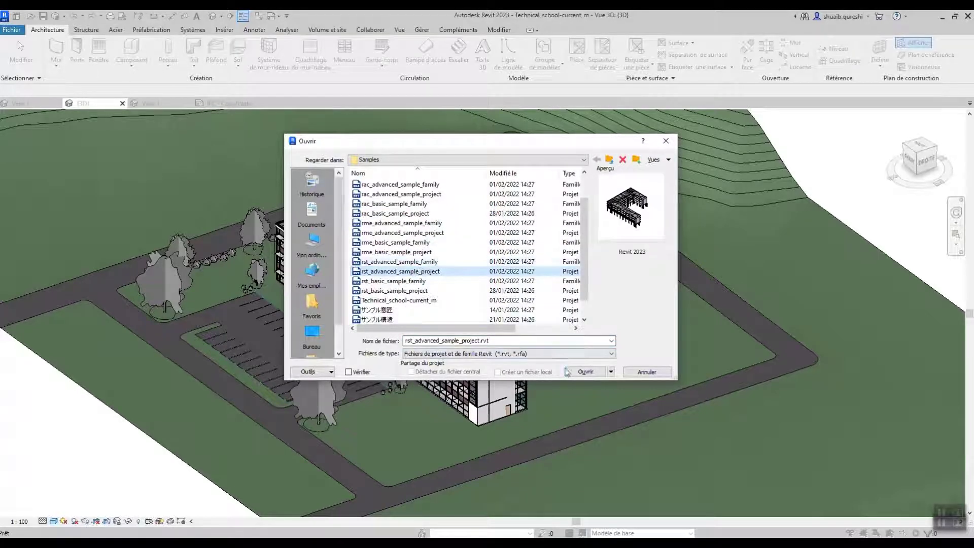
click(585, 372)
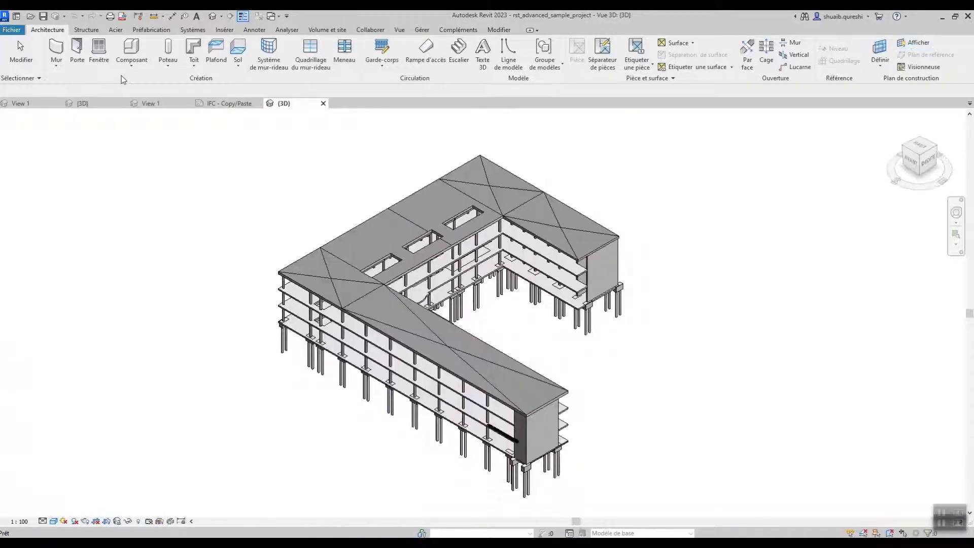
Examine the structural model's columns, floors, roof and pile foundations from several angles and distances.
scroll(426, 401, up, 2)
scroll(422, 401, down, 2)
shift+middle_drag(422, 401, 470, 288)
scroll(485, 300, up, 5)
scroll(484, 304, down, 1)
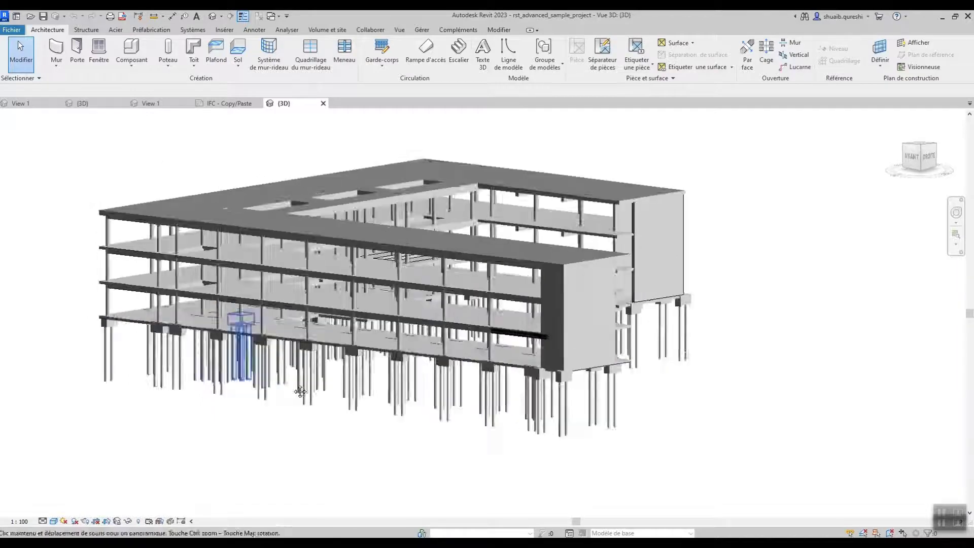
scroll(238, 349, up, 5)
shift+middle_drag(330, 358, 354, 360)
scroll(354, 360, down, 3)
scroll(353, 360, down, 4)
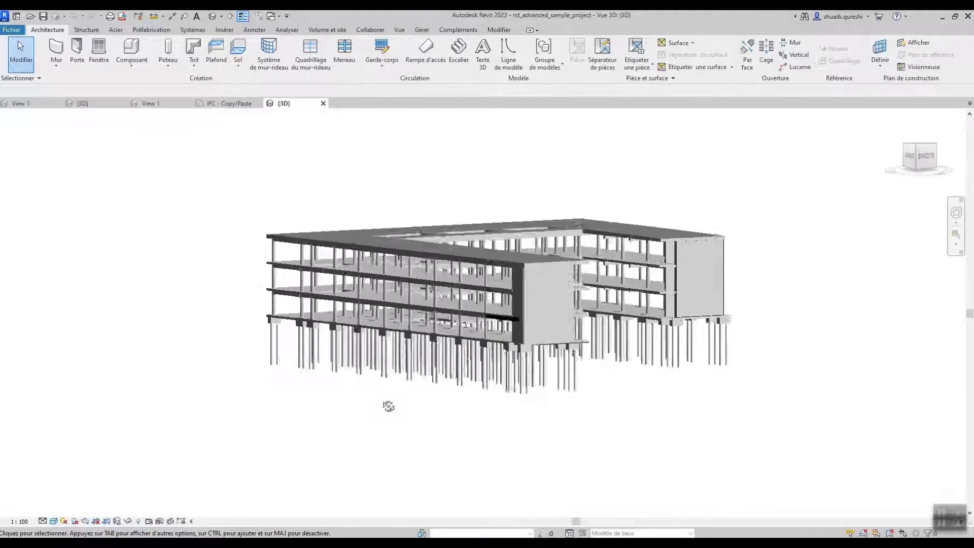
shift+middle_drag(389, 406, 375, 432)
Show the properties of the 3D view and switch its visual style to wireframe.
key(p)
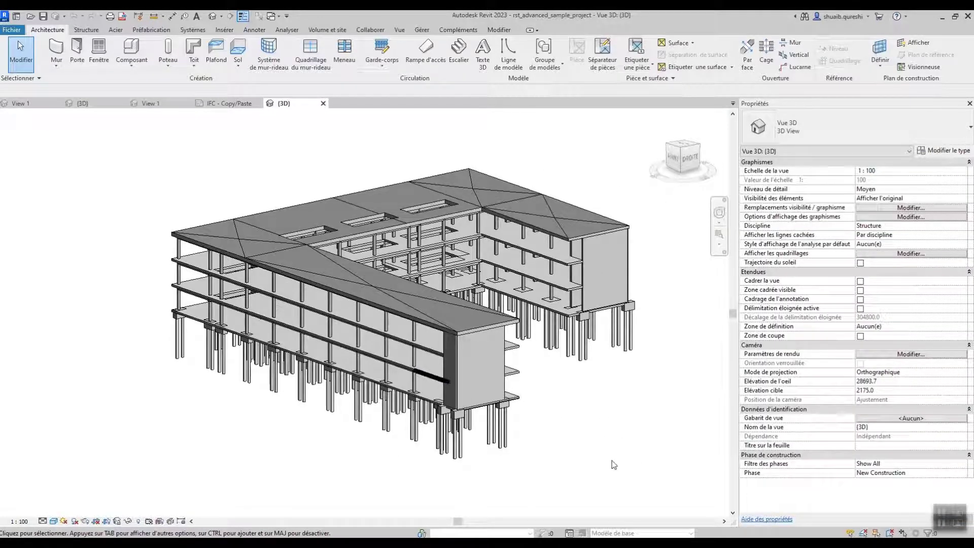
click(64, 521)
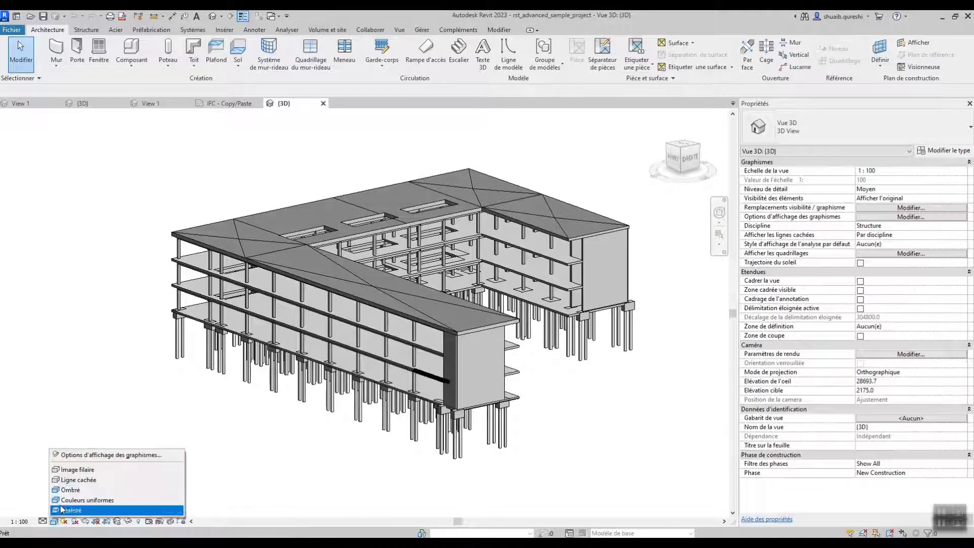
click(71, 463)
shift+middle_drag(210, 435, 615, 387)
scroll(615, 388, up, 6)
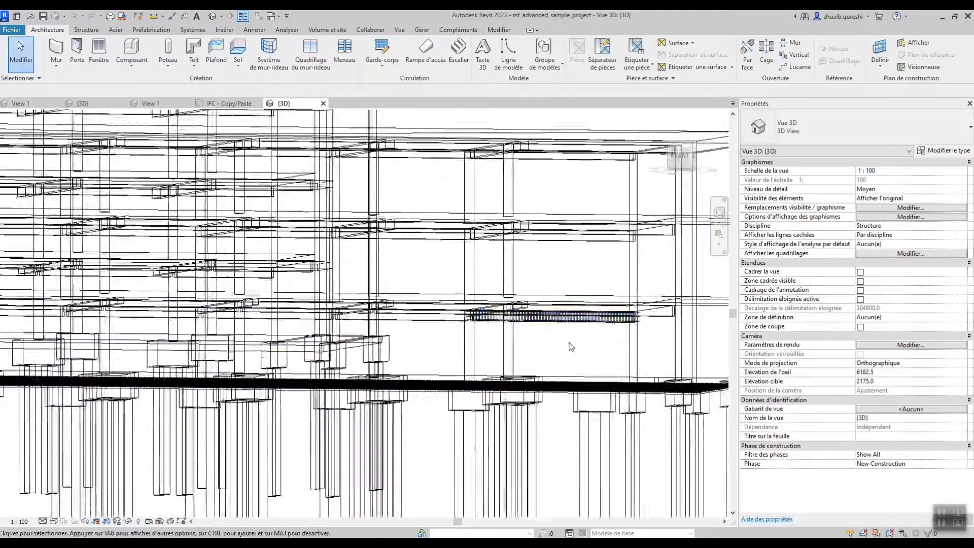
middle_drag(540, 341, 494, 409)
scroll(522, 332, down, 3)
middle_drag(495, 395, 465, 407)
middle_drag(433, 457, 449, 330)
middle_drag(450, 365, 490, 353)
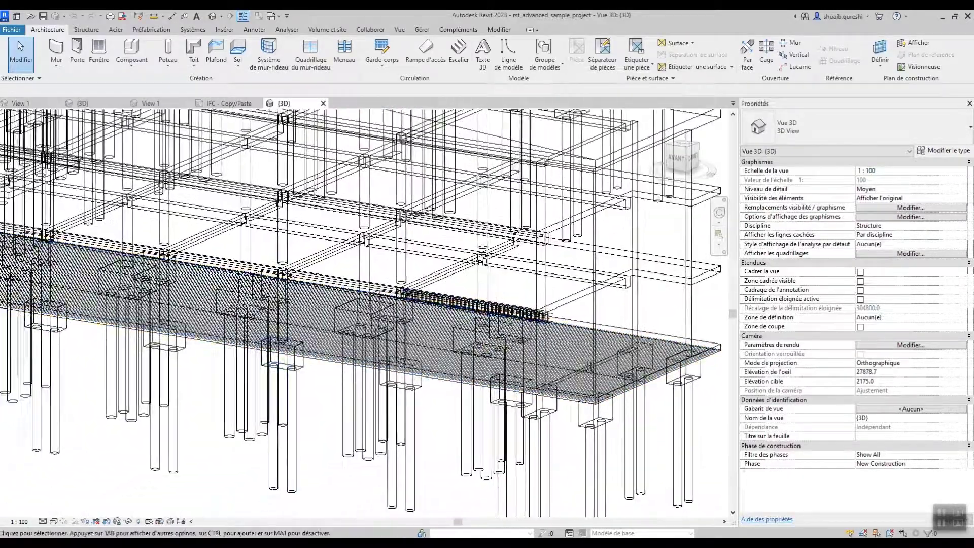
Set the 3D view's visual style to Hidden Line (Ligne cachée).
click(55, 521)
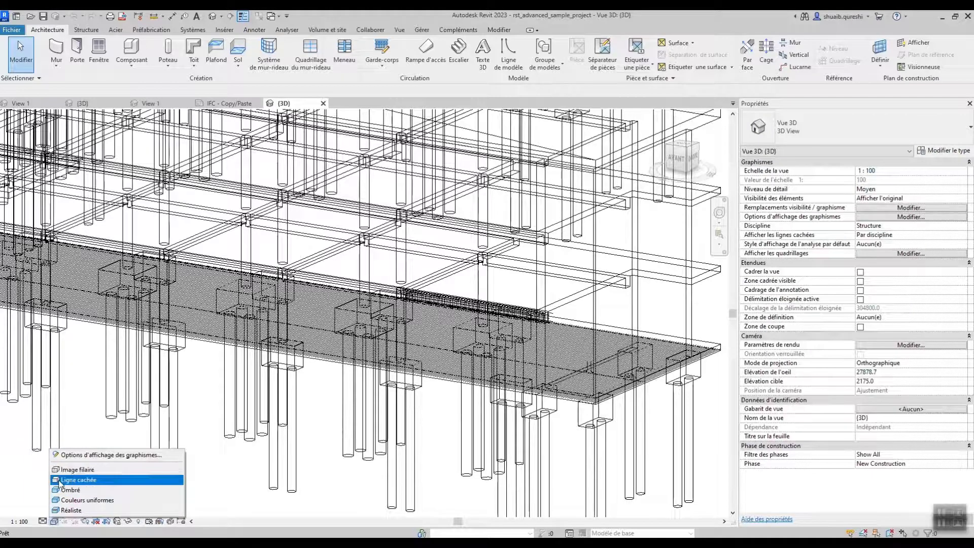
click(59, 482)
scroll(425, 403, down, 3)
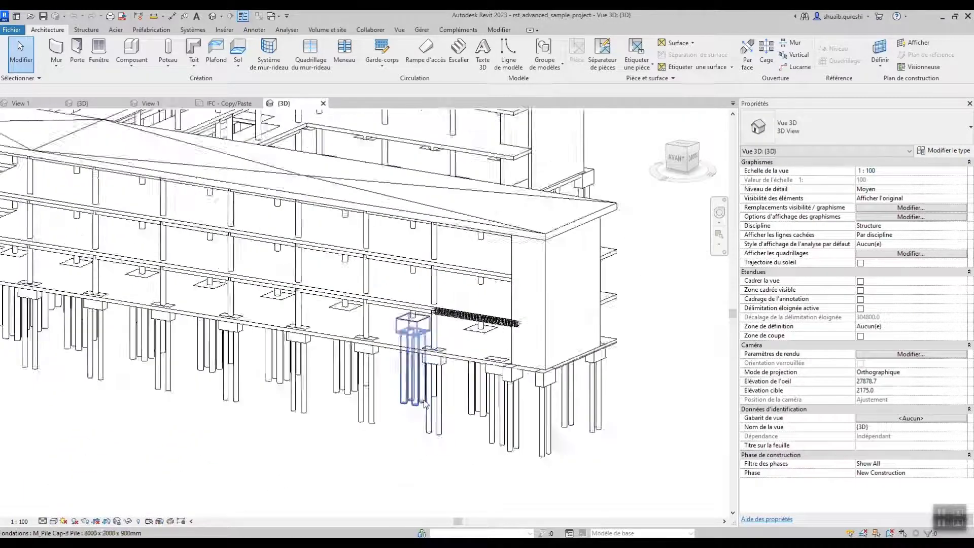
Change the rectangular concrete beam adjoining the visible reinforcement cage on level 02 - Floor to type 600 x 900.
shift+middle_drag(425, 403, 401, 412)
scroll(312, 339, up, 5)
shift+middle_drag(317, 342, 392, 293)
scroll(386, 320, up, 1)
middle_drag(350, 330, 399, 333)
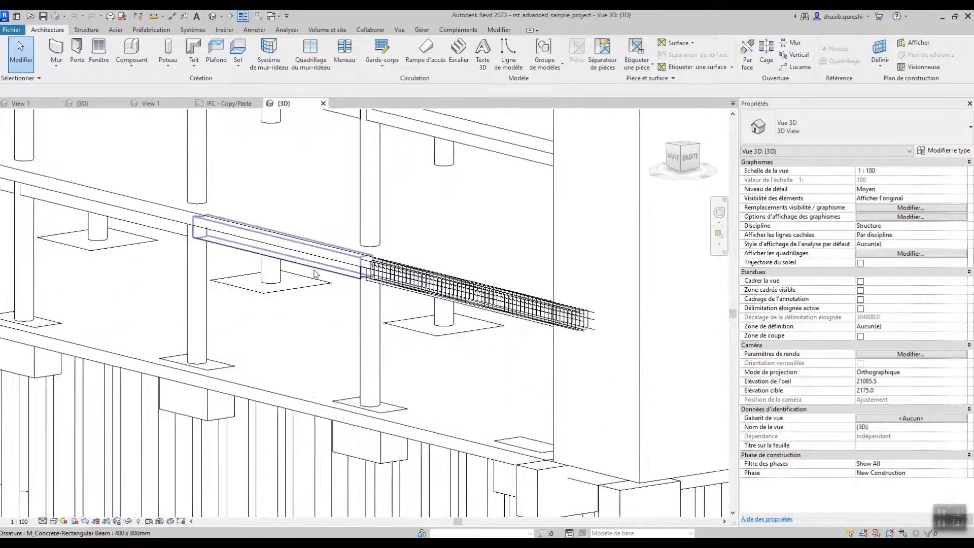
click(316, 273)
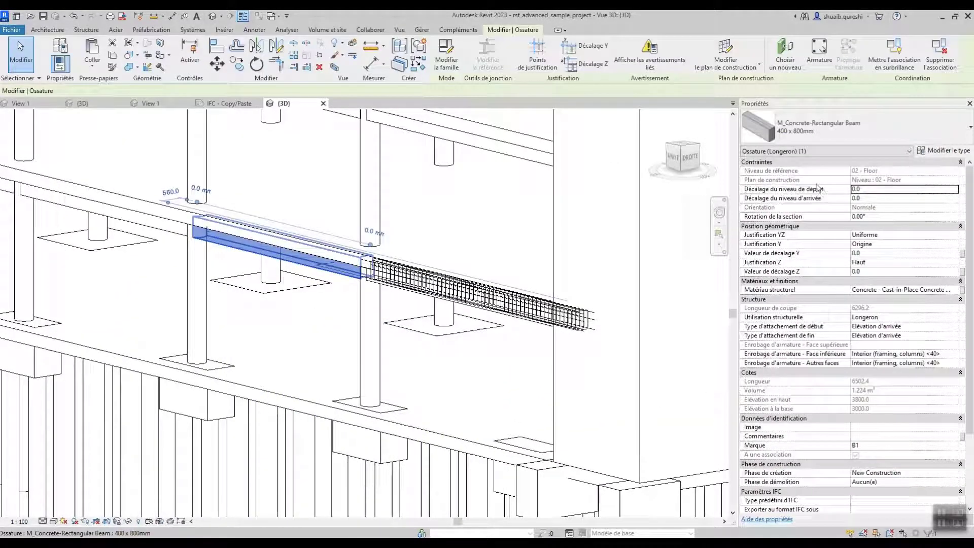
click(896, 128)
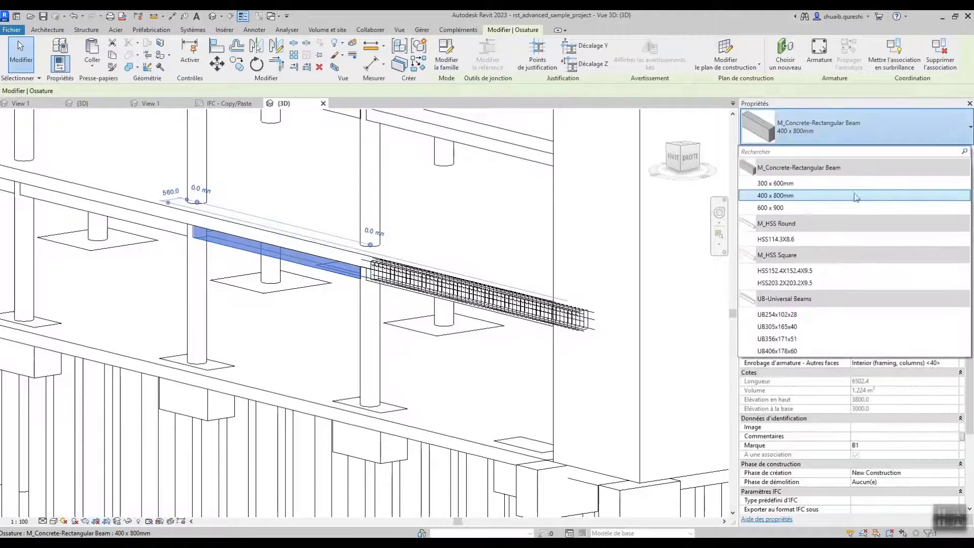
click(850, 207)
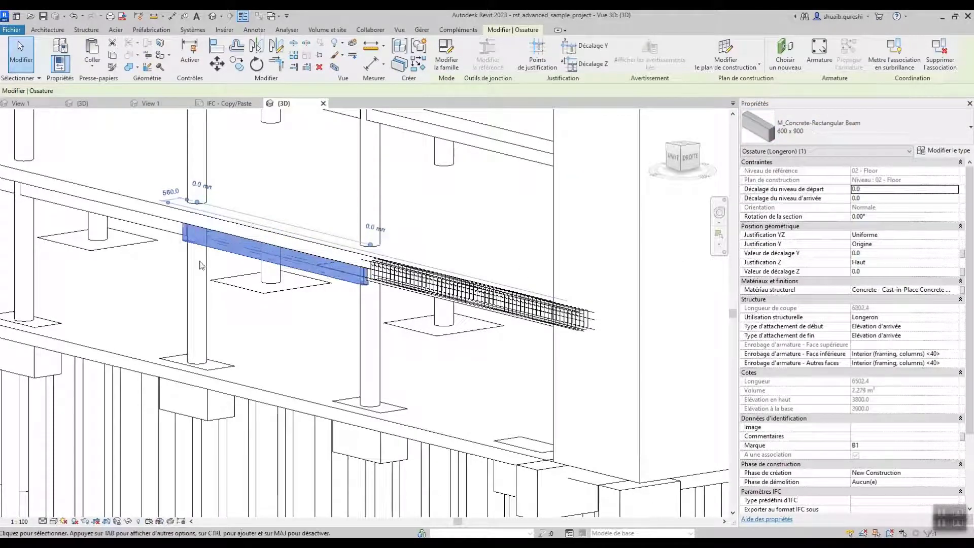
Change the next concrete beam along the facade, beyond the 600 x 900 beam, to type 300 x 600mm.
click(181, 254)
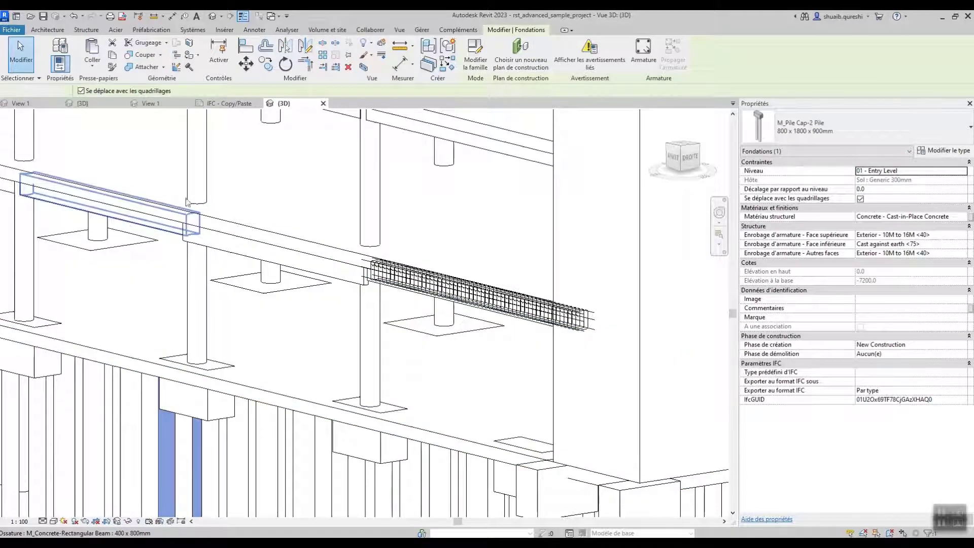
click(125, 214)
click(820, 131)
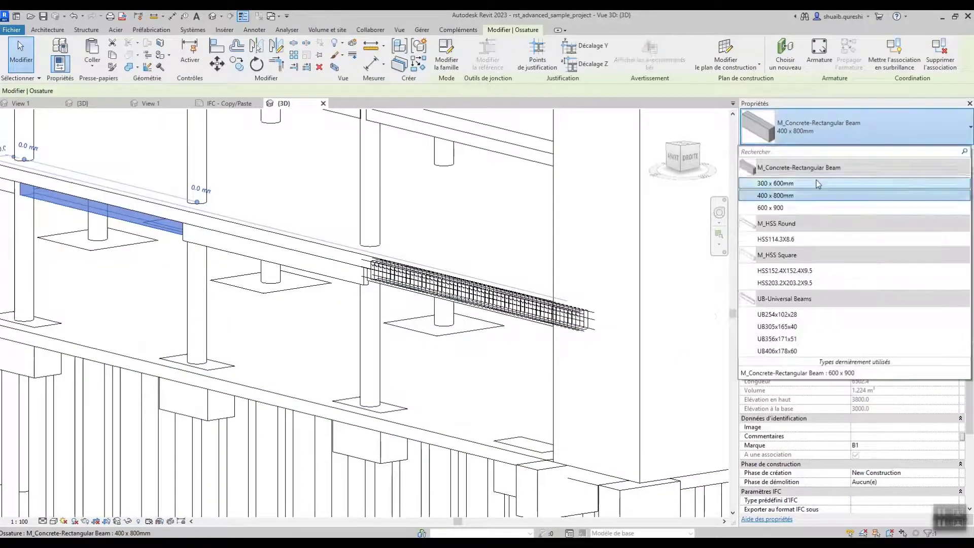
click(742, 191)
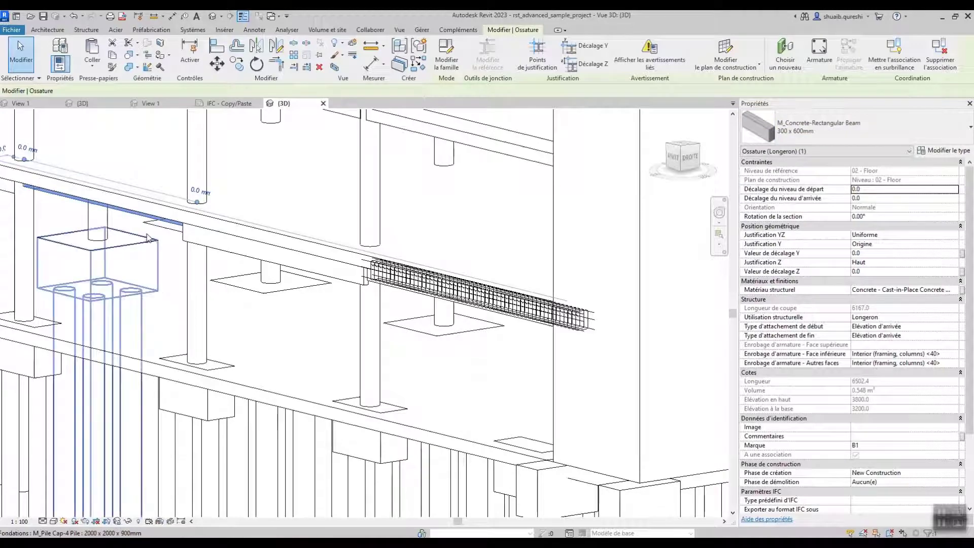
Isolate the facade bays in a section box fitted around two diagonally opposite 450mm round columns and the 300mm concrete end wall.
scroll(219, 287, down, 1)
shift+middle_drag(221, 297, 248, 267)
shift+middle_drag(189, 424, 211, 269)
scroll(211, 270, down, 2)
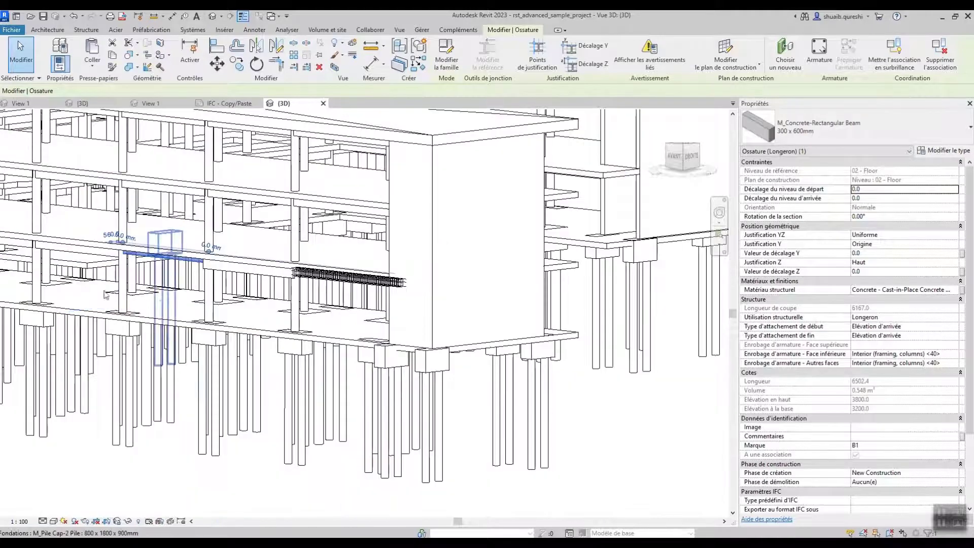
click(123, 281)
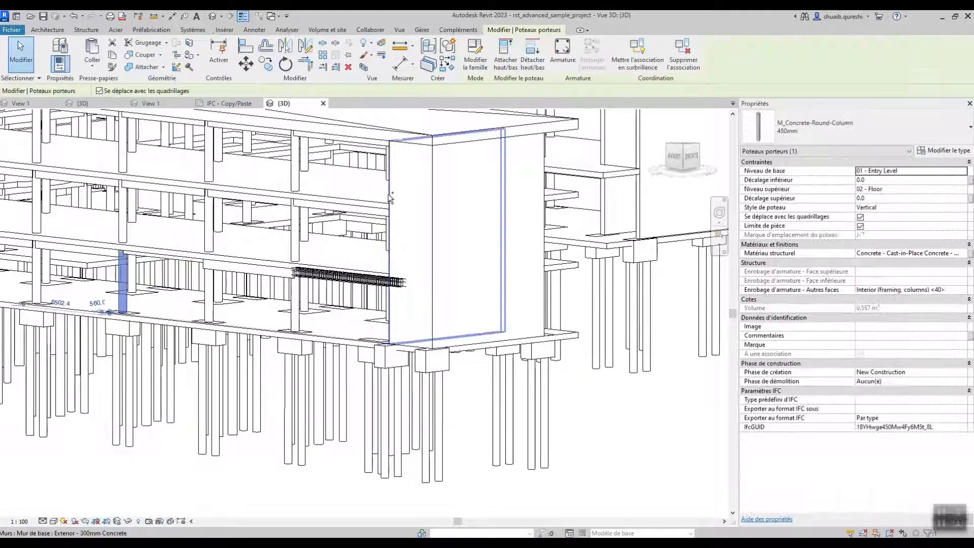
ctrl+click(295, 167)
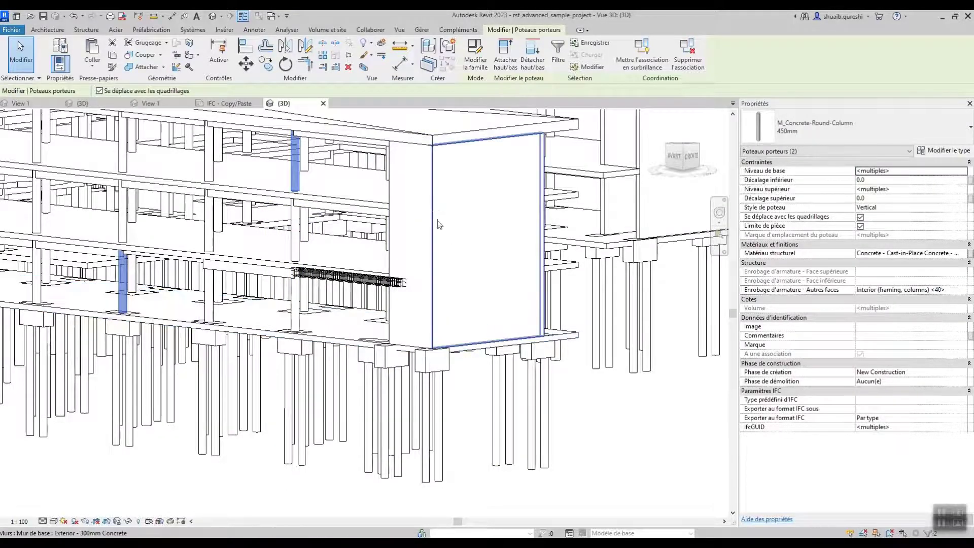
shift+middle_drag(439, 224, 340, 380)
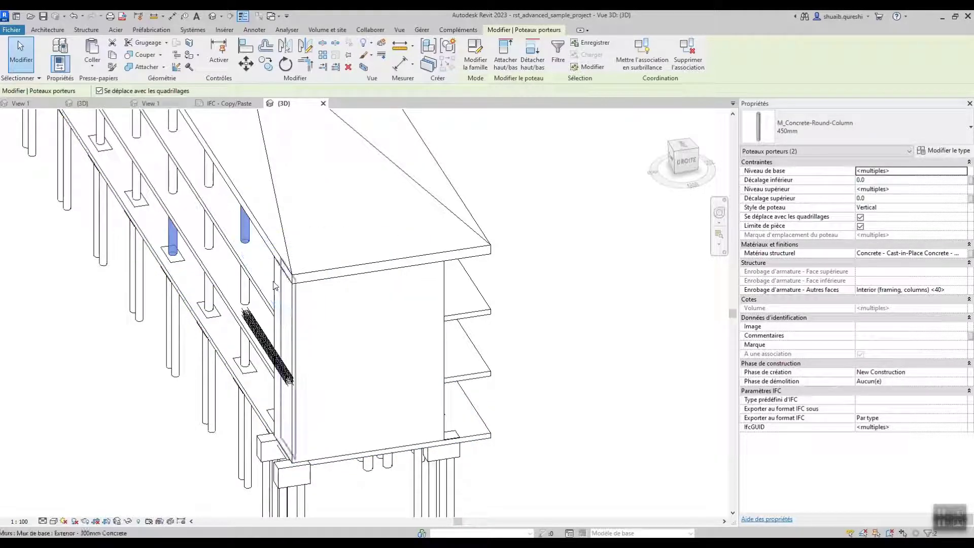
ctrl+click(275, 284)
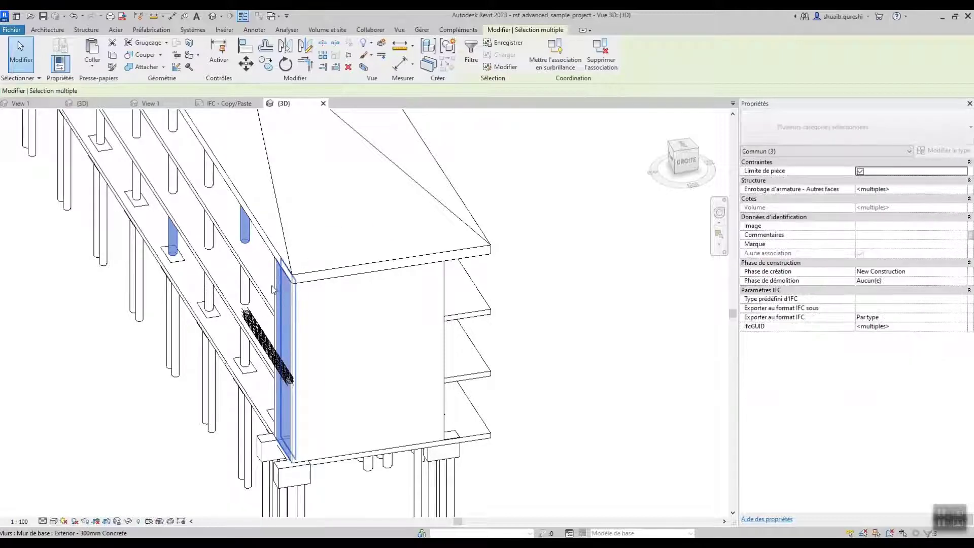
scroll(275, 292, down, 5)
shift+middle_drag(304, 388, 311, 431)
middle_drag(247, 454, 288, 359)
scroll(284, 370, up, 2)
shift+middle_drag(279, 425, 249, 439)
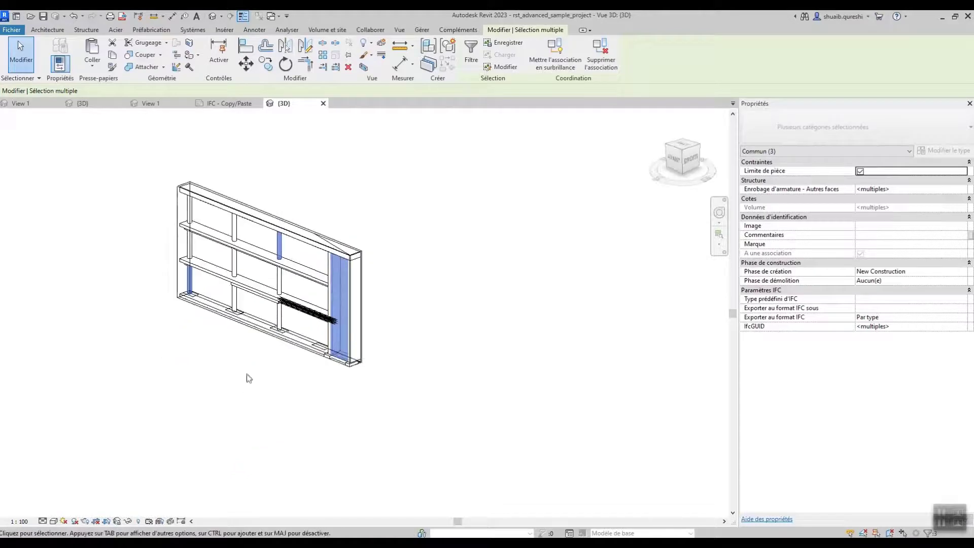
Extend the section box downward to include the pile caps and piles, and upward above the roof slab.
scroll(255, 355, up, 3)
scroll(262, 342, down, 2)
click(261, 364)
click(221, 308)
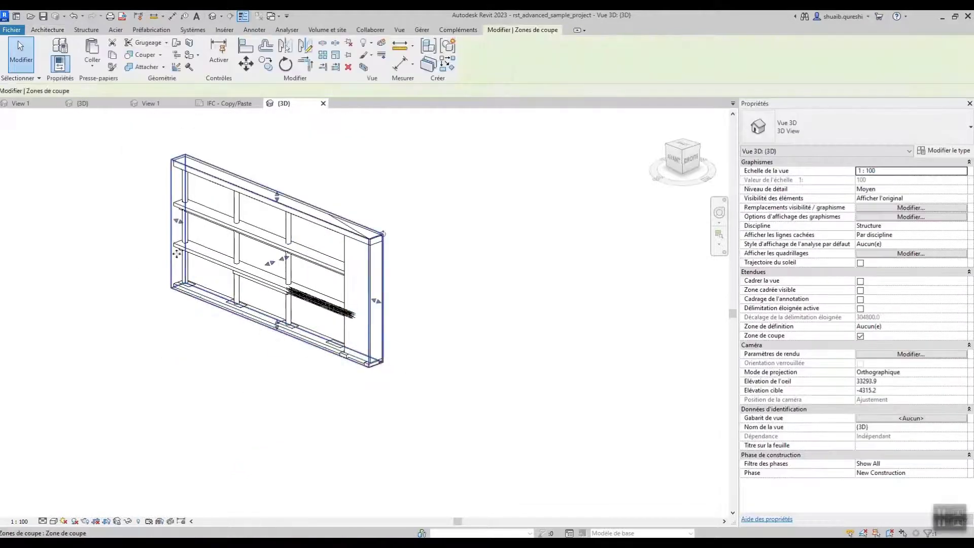
drag(276, 329, 266, 372)
drag(276, 195, 278, 160)
middle_drag(314, 320, 330, 229)
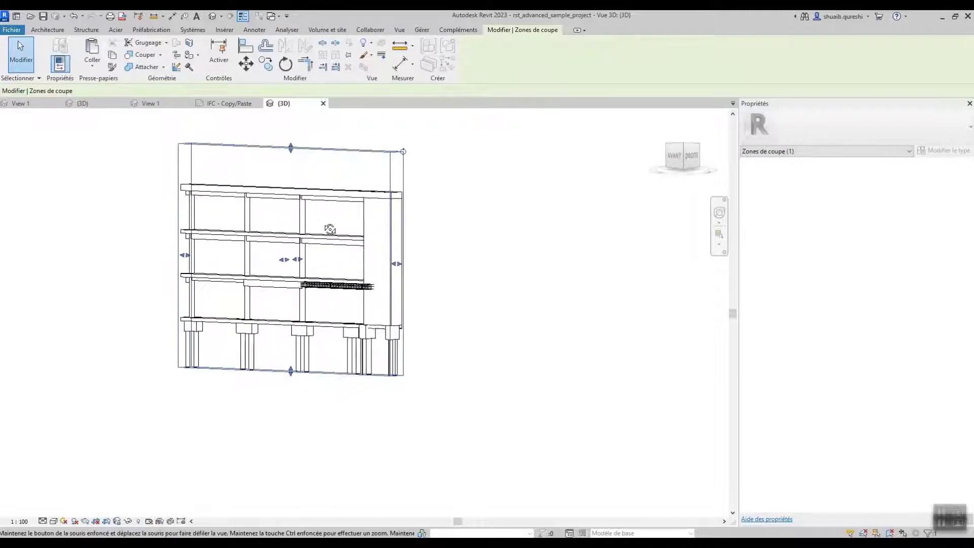
middle_drag(280, 303, 296, 342)
scroll(296, 320, up, 1)
scroll(298, 320, up, 1)
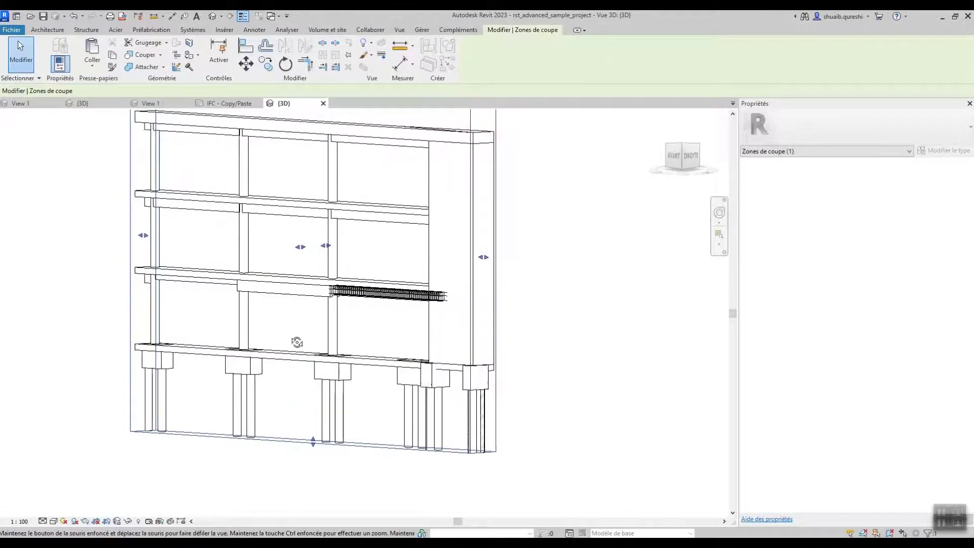
click(373, 339)
scroll(383, 341, down, 1)
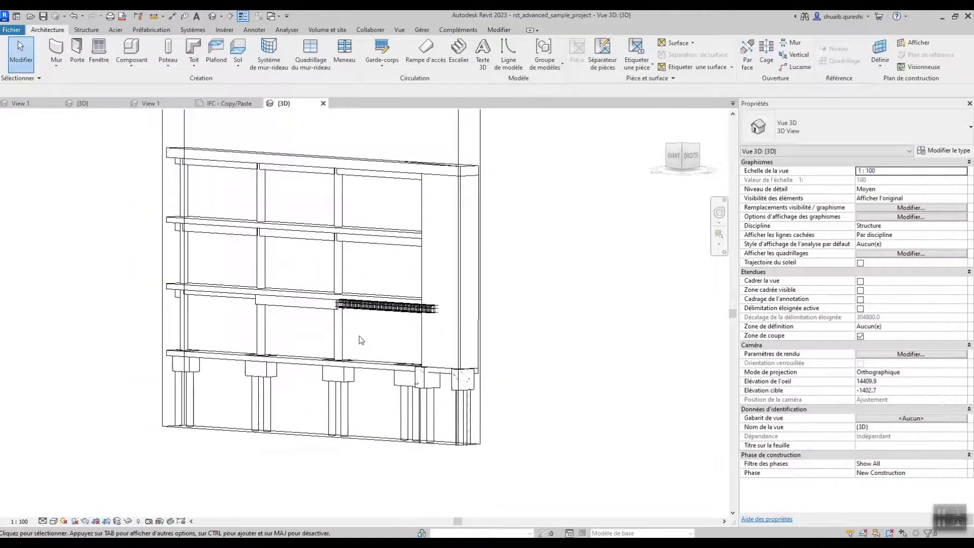
shift+middle_drag(367, 343, 370, 359)
scroll(369, 360, up, 5)
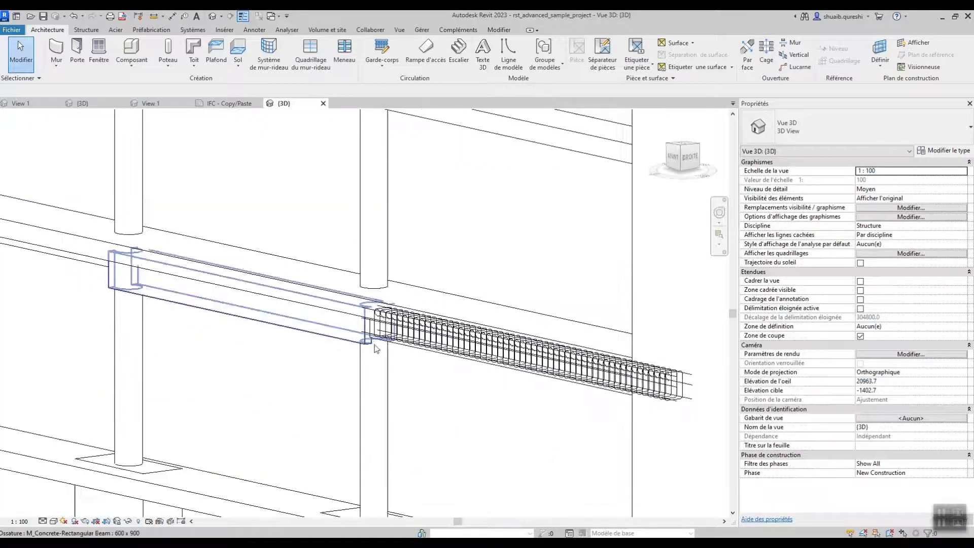
click(396, 348)
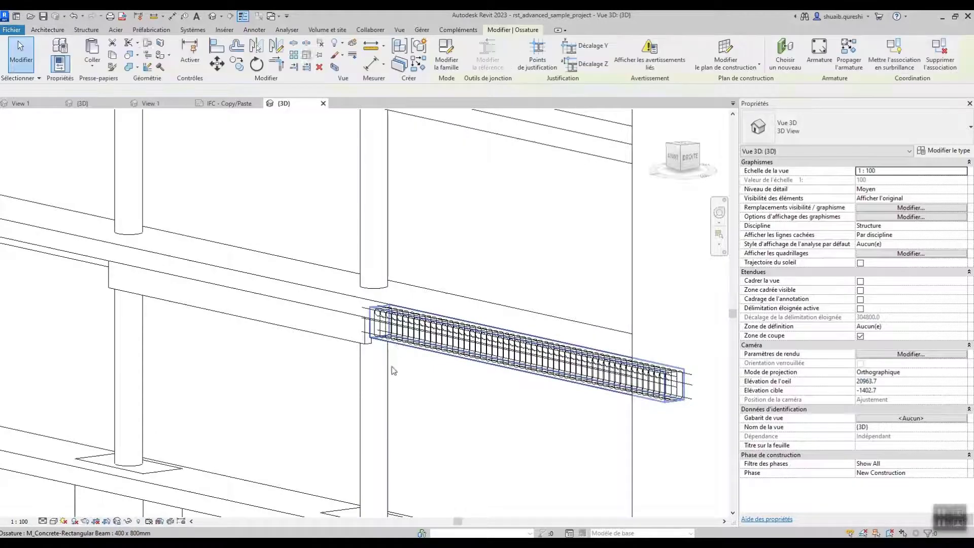
scroll(386, 325, down, 3)
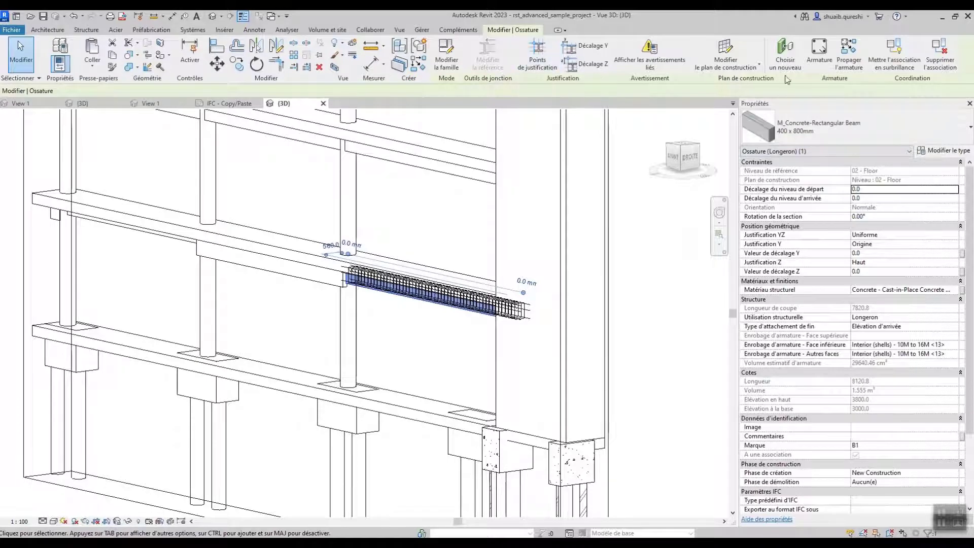
click(839, 68)
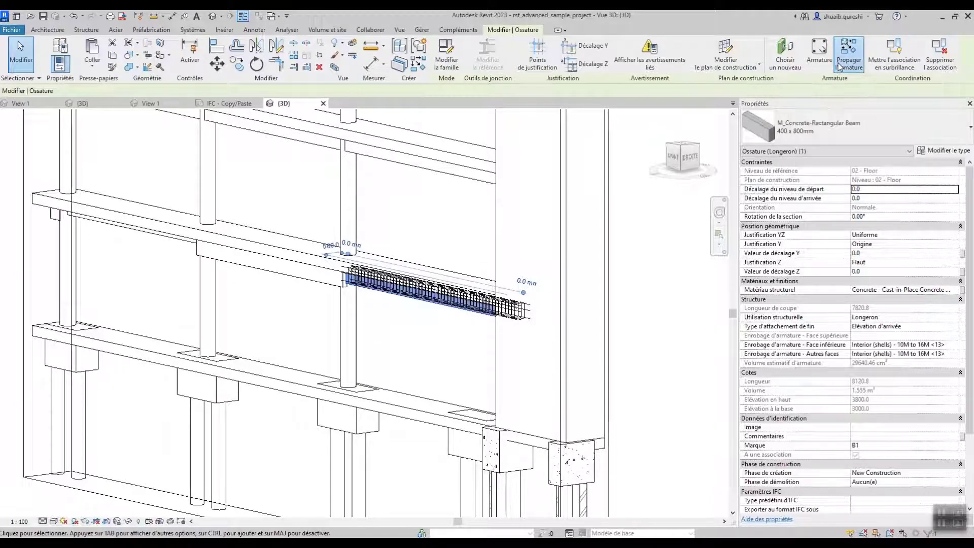
scroll(425, 255, down, 4)
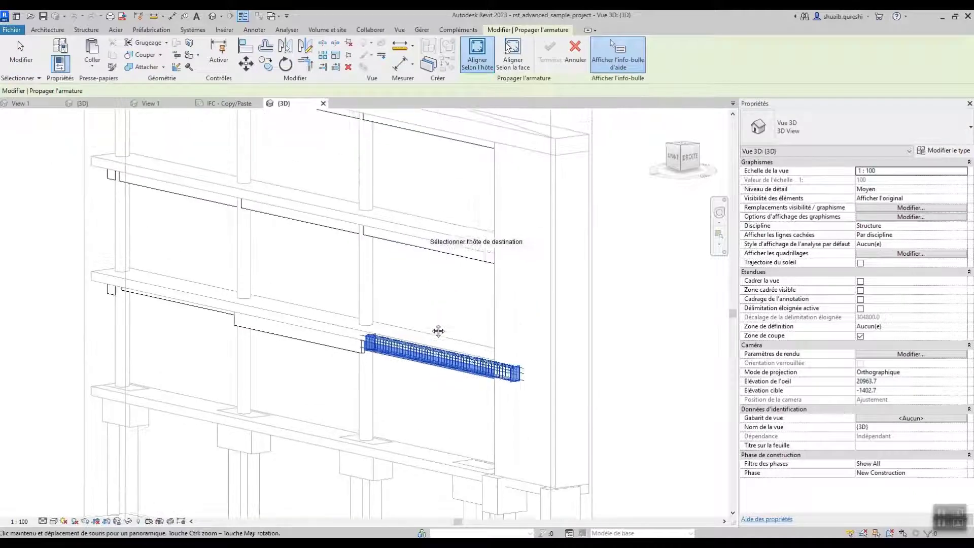
middle_drag(438, 306, 436, 312)
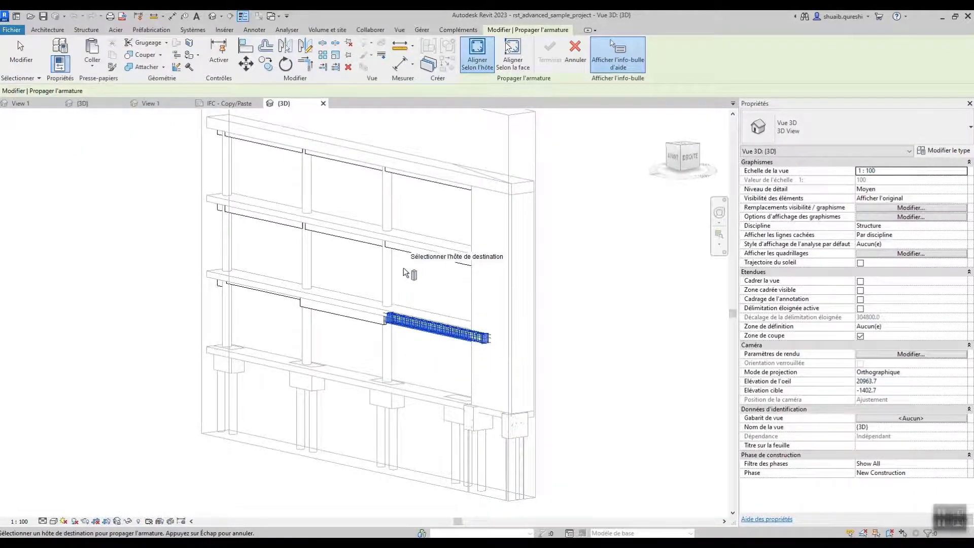
scroll(404, 267, up, 2)
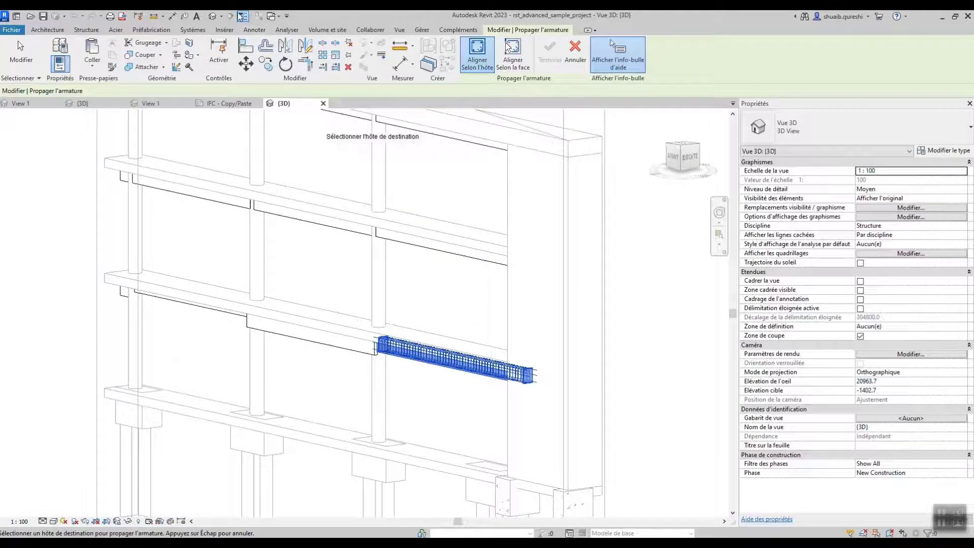
key(Escape)
scroll(347, 303, down, 2)
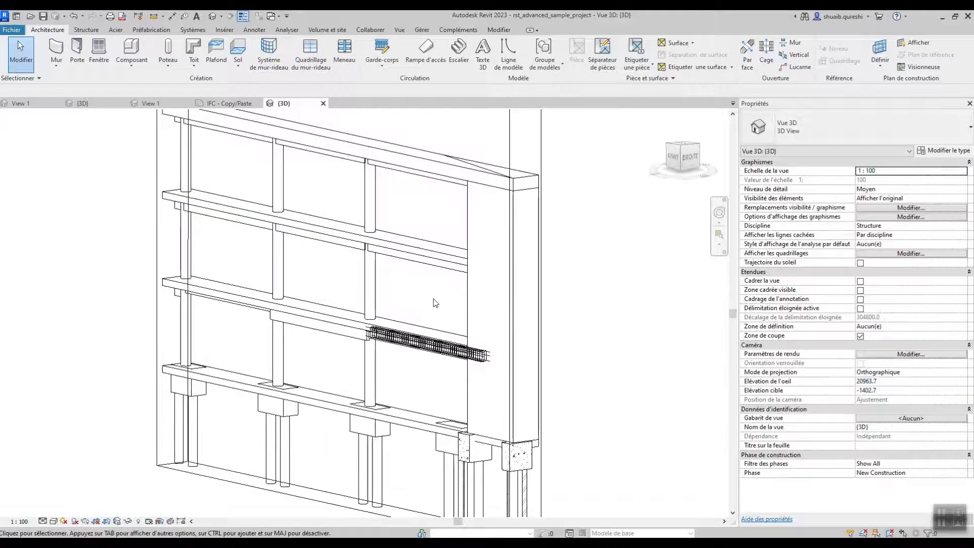
Propagate the reinforcement of the 400 x 800mm beam, aligned by host, to the three facade beams one level above.
scroll(367, 286, up, 4)
scroll(397, 303, down, 2)
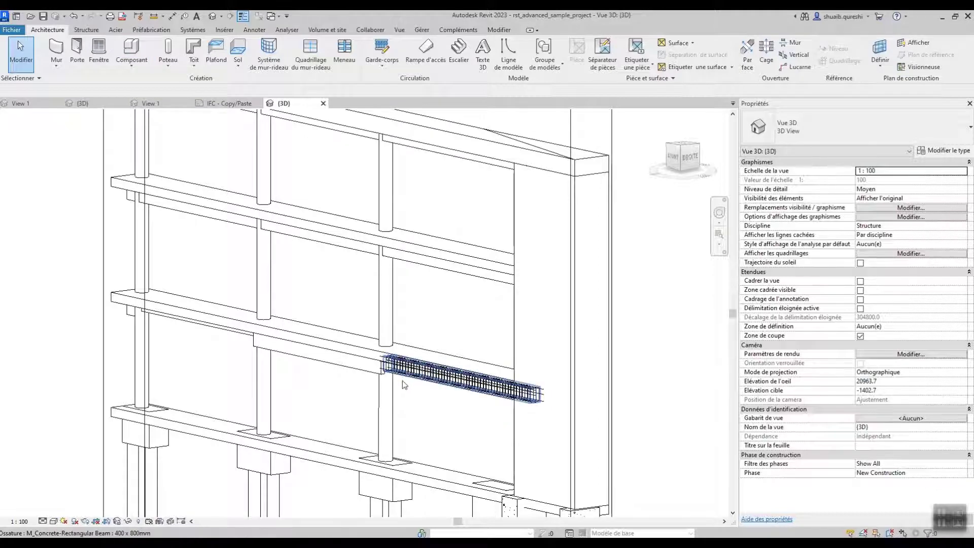
click(433, 366)
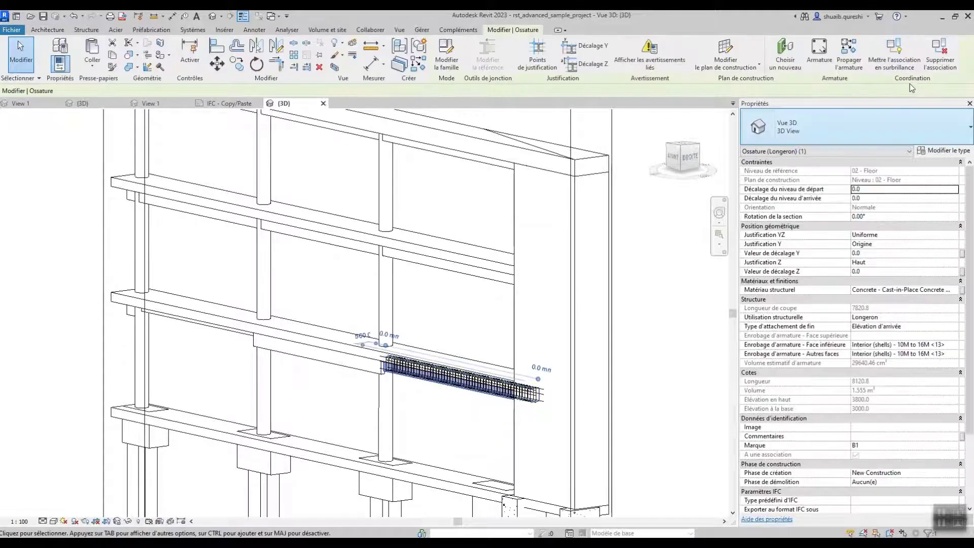
click(856, 61)
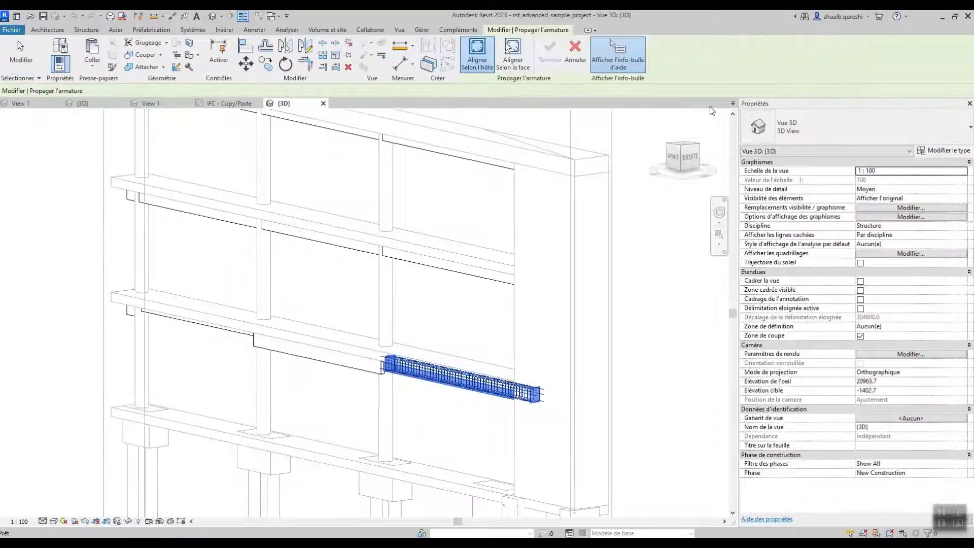
scroll(380, 276, up, 3)
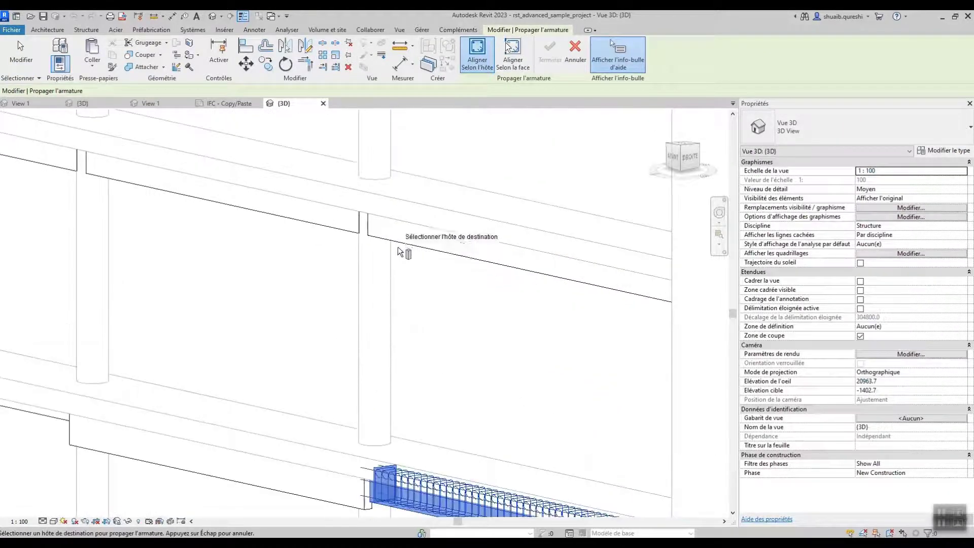
scroll(399, 251, down, 5)
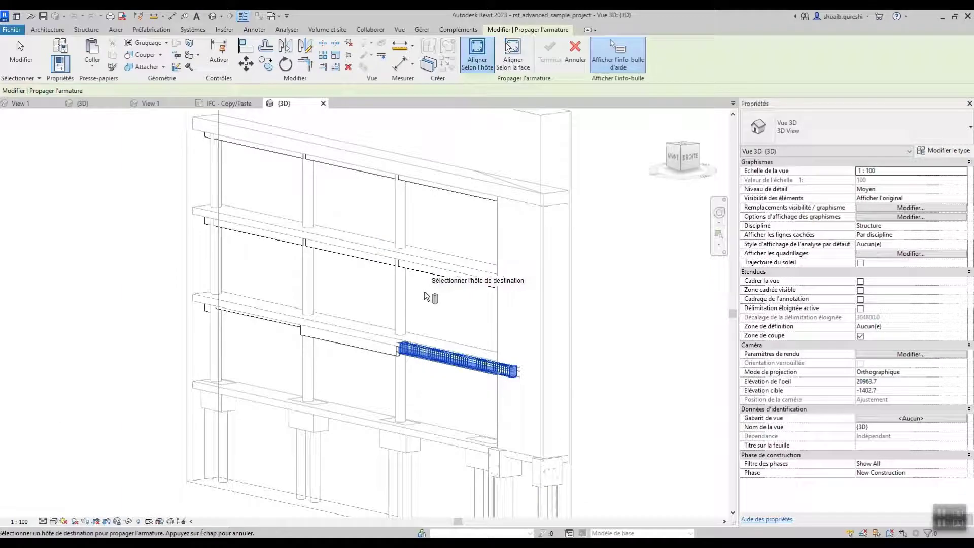
scroll(453, 317, up, 2)
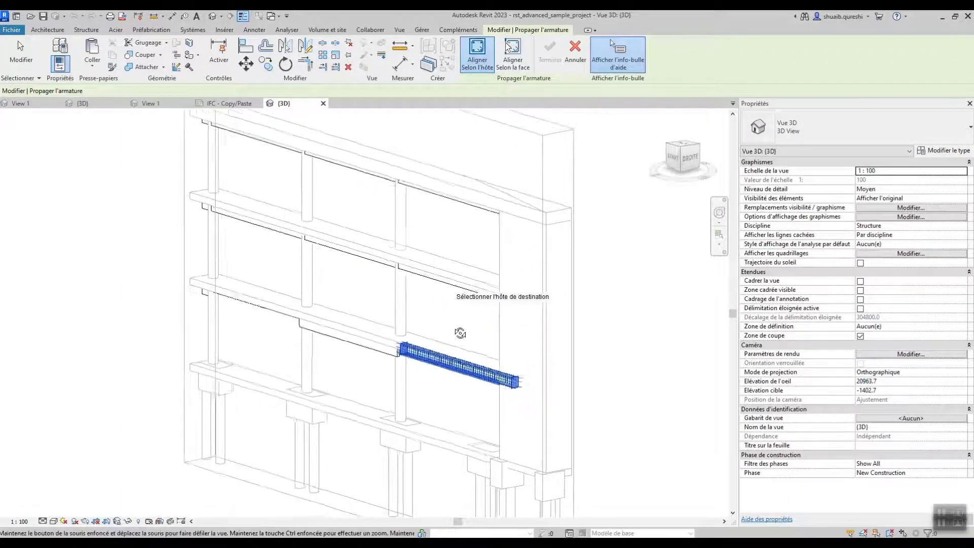
click(427, 285)
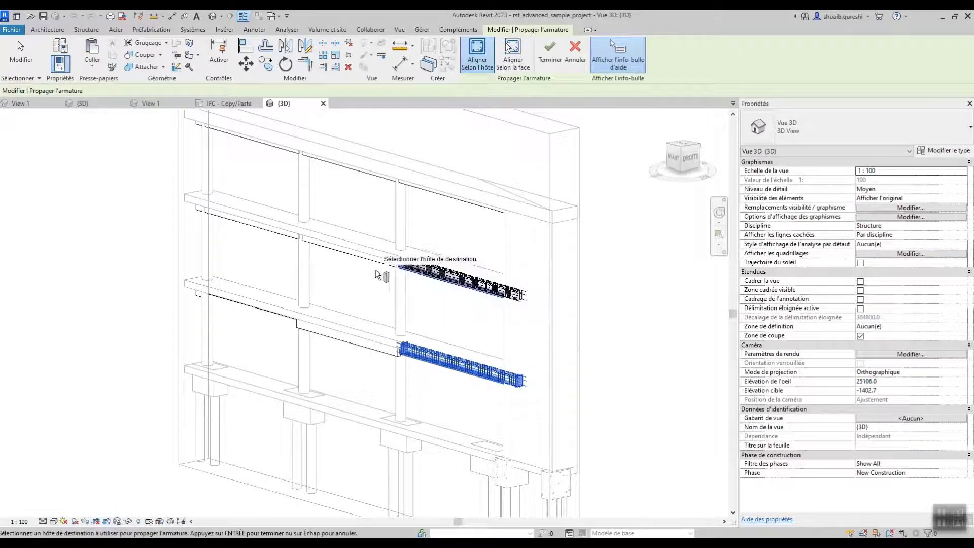
click(245, 230)
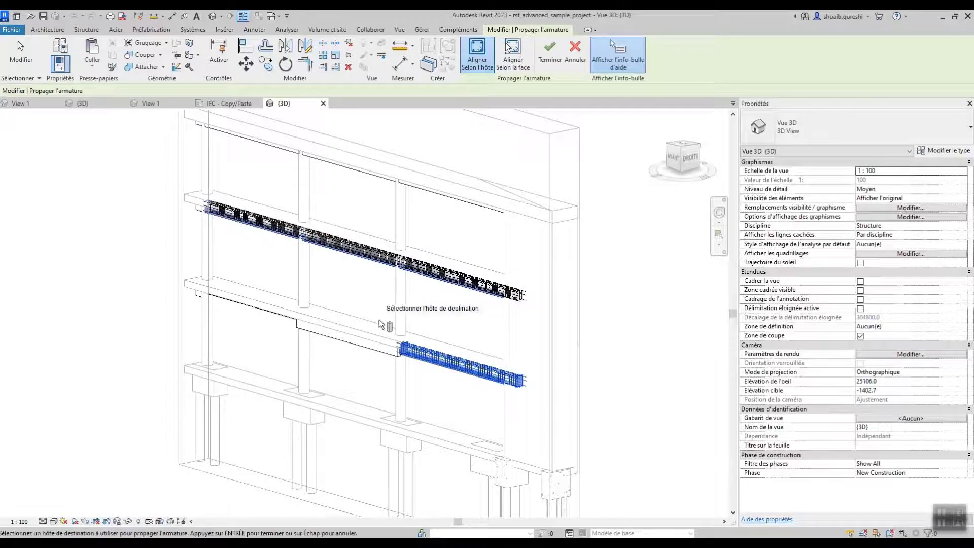
Add the neighbouring 600 x 900 and 300 x 600mm beams on level 02 - Floor as hosts for the propagated reinforcement.
shift+middle_drag(445, 319, 467, 209)
scroll(411, 248, up, 3)
shift+middle_drag(416, 307, 378, 359)
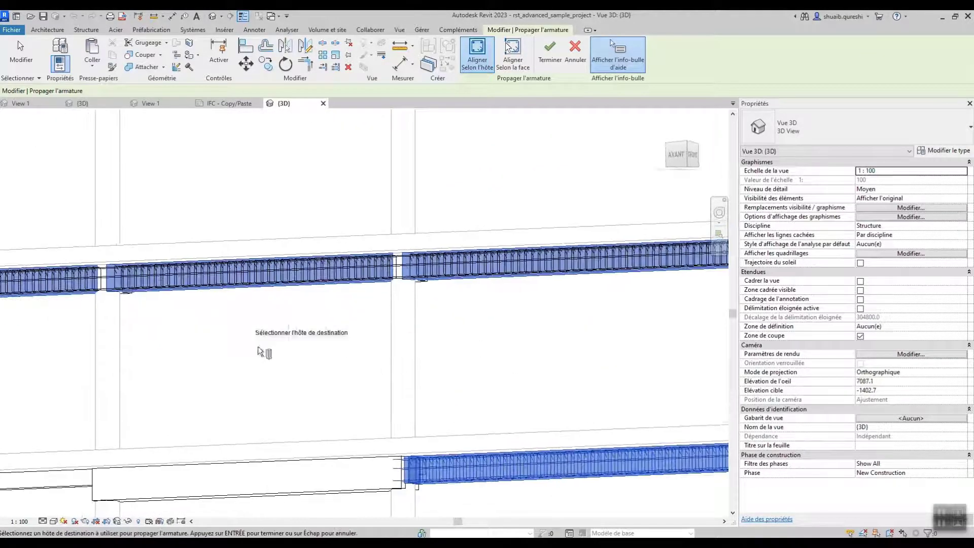
scroll(260, 351, down, 4)
shift+middle_drag(424, 310, 391, 283)
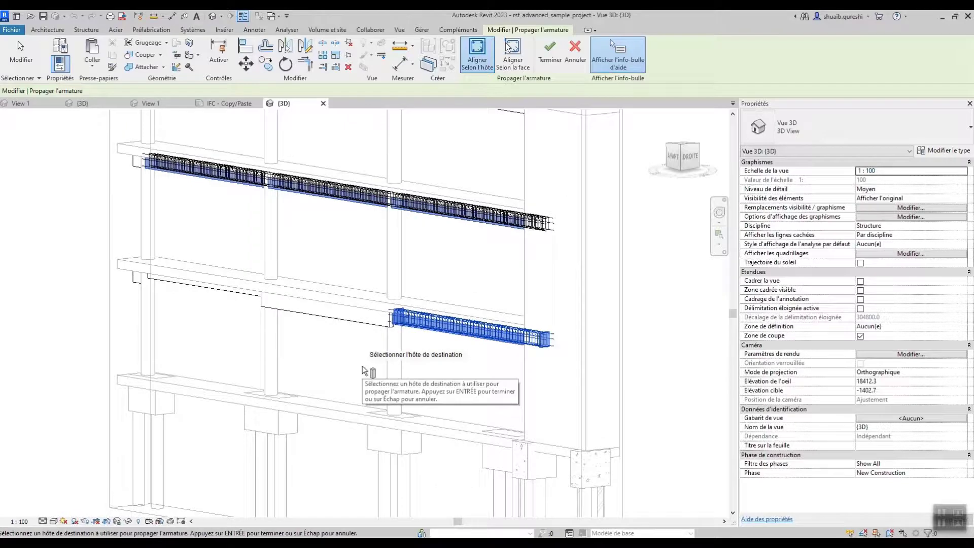
click(314, 319)
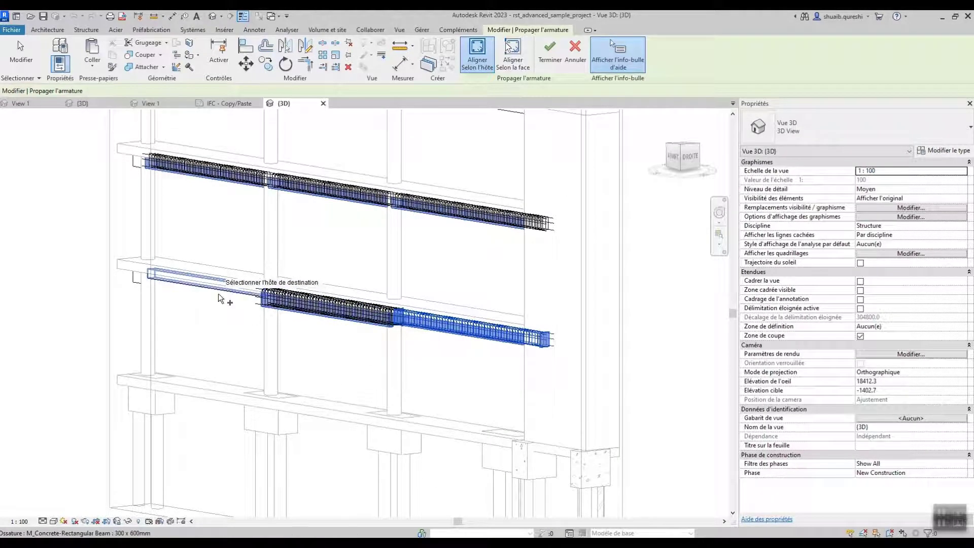
scroll(334, 403, up, 5)
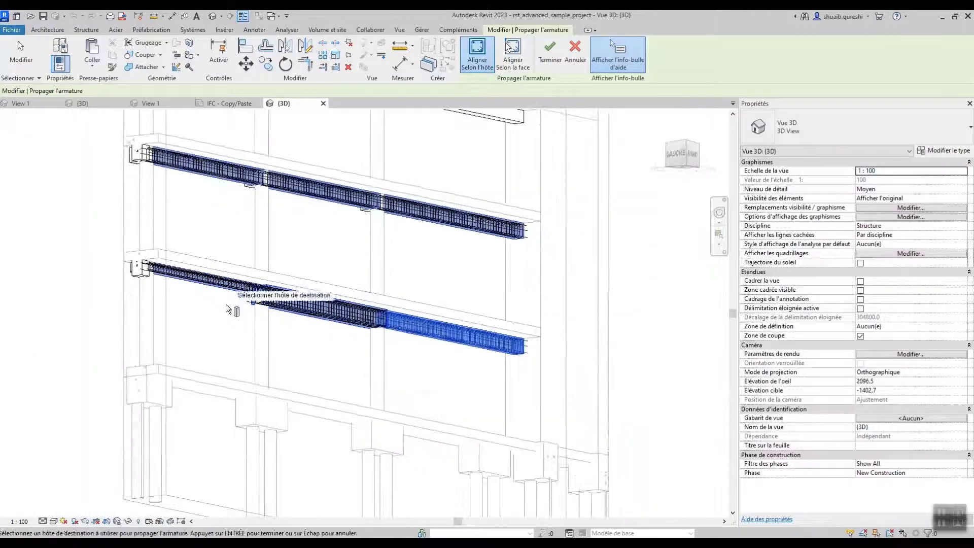
Inspect the rebar cages at the junction of the 300 x 600mm and 600 x 900 beams, and finish the rebar propagation.
scroll(251, 293, up, 5)
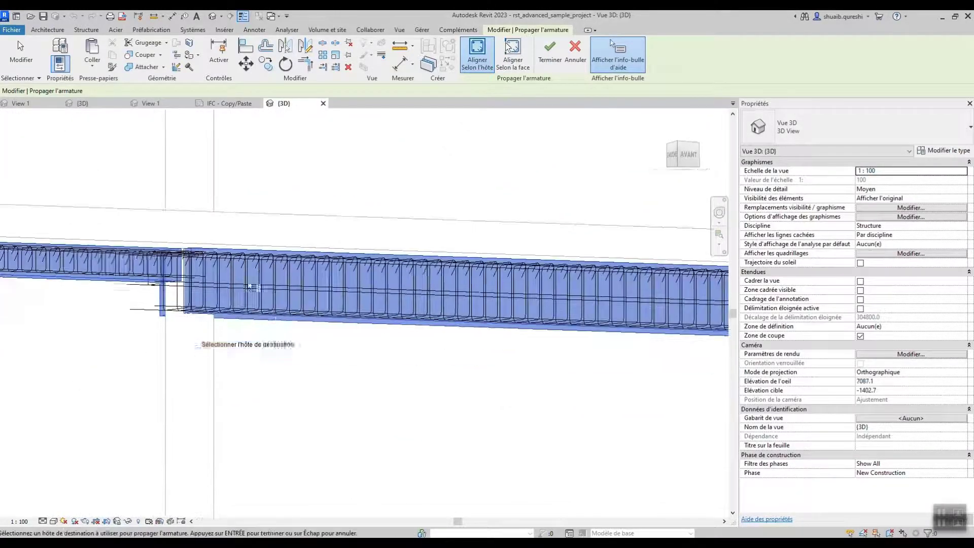
scroll(243, 327, up, 3)
shift+middle_drag(242, 321, 290, 367)
scroll(345, 411, down, 3)
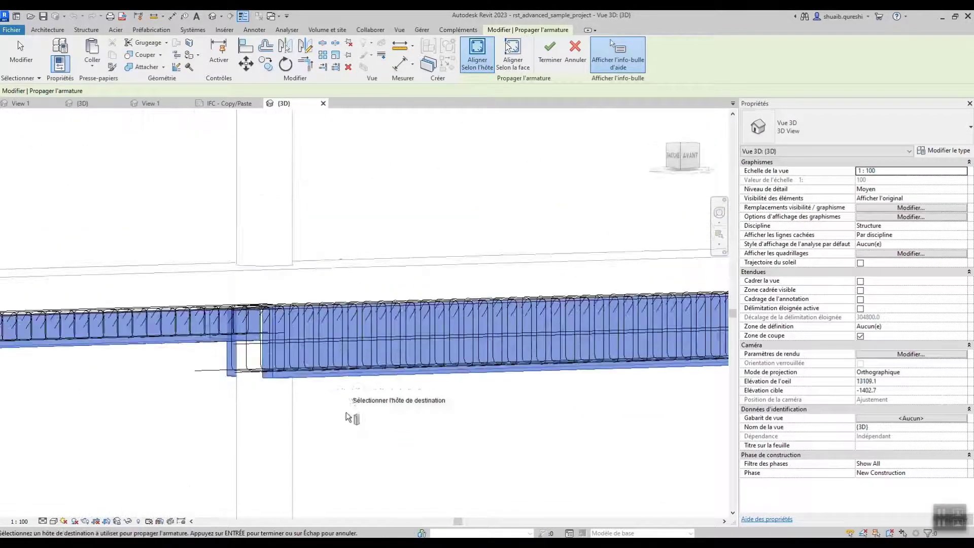
middle_drag(345, 412, 349, 325)
scroll(348, 328, down, 4)
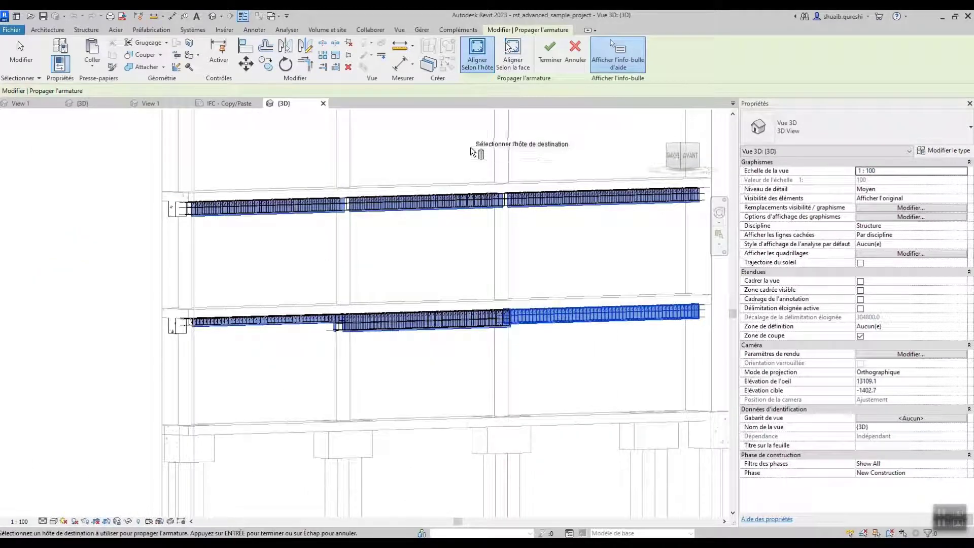
click(545, 58)
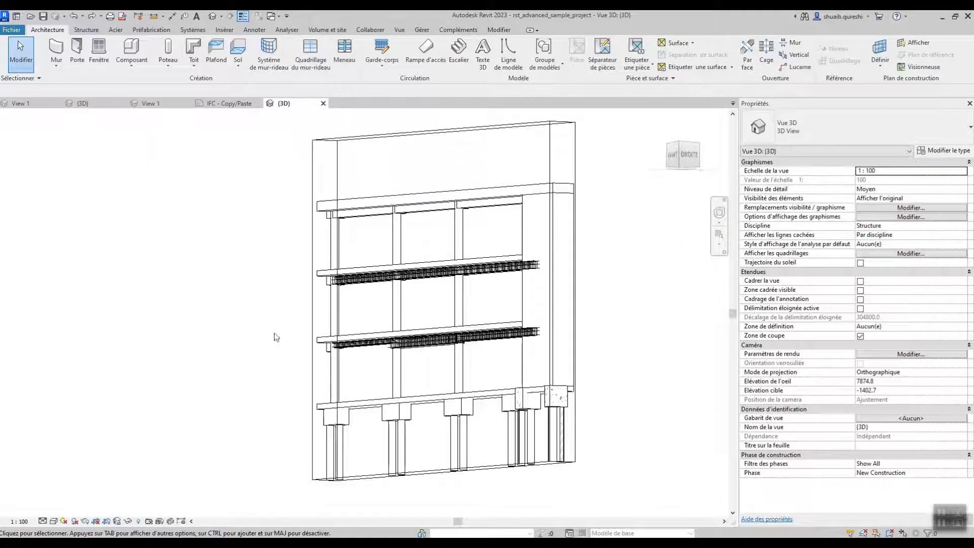
scroll(364, 348, up, 5)
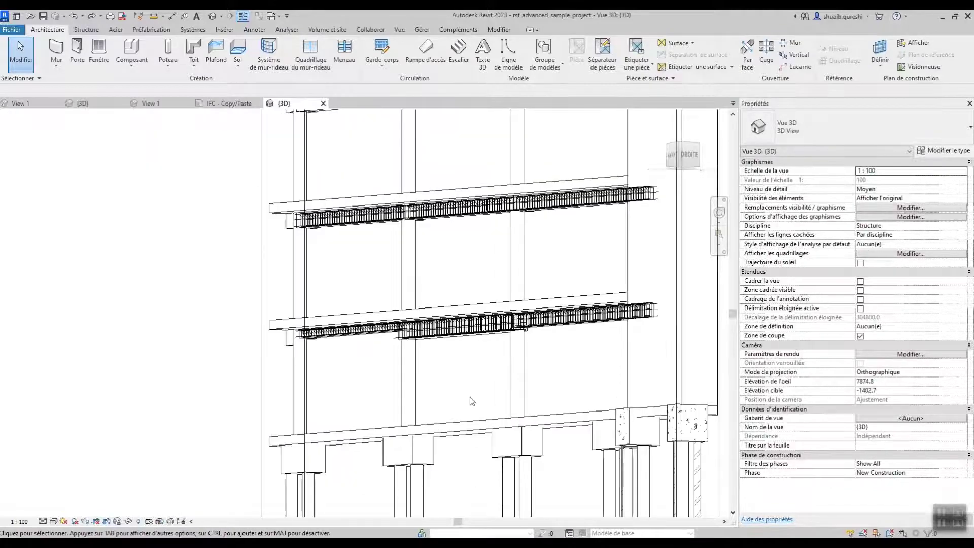
Inspect the rebar at the column end of the 300 x 600mm beam on level 02 - Floor.
scroll(491, 384, up, 5)
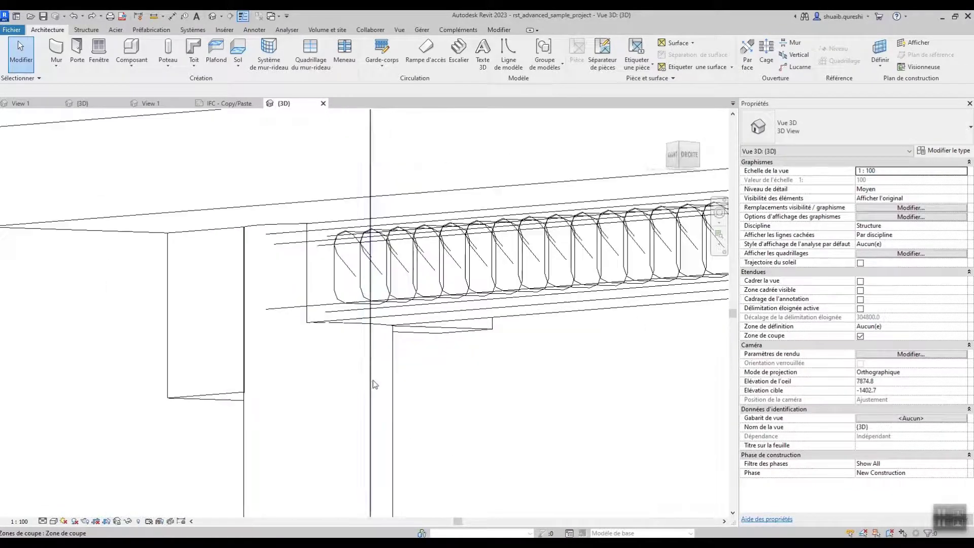
scroll(433, 310, down, 4)
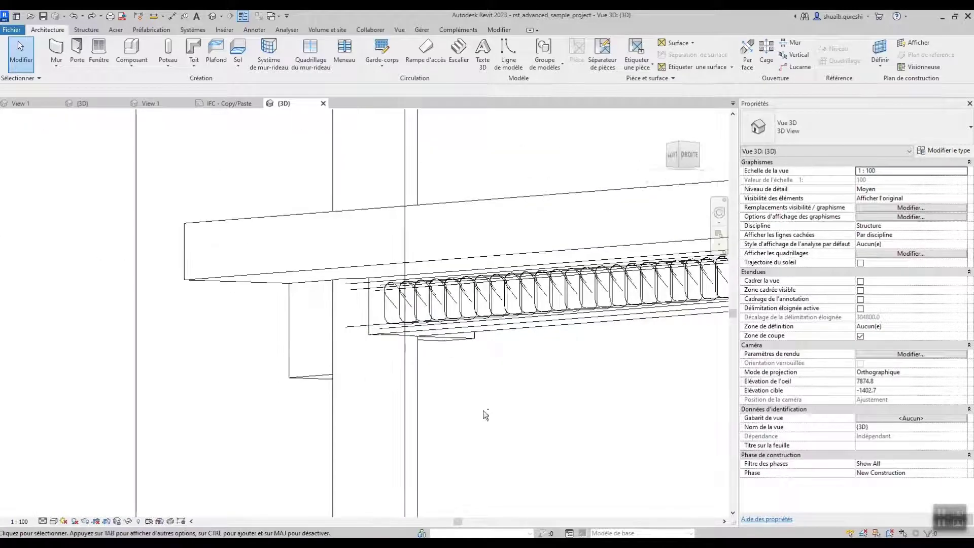
shift+middle_drag(434, 311, 199, 246)
scroll(490, 316, up, 3)
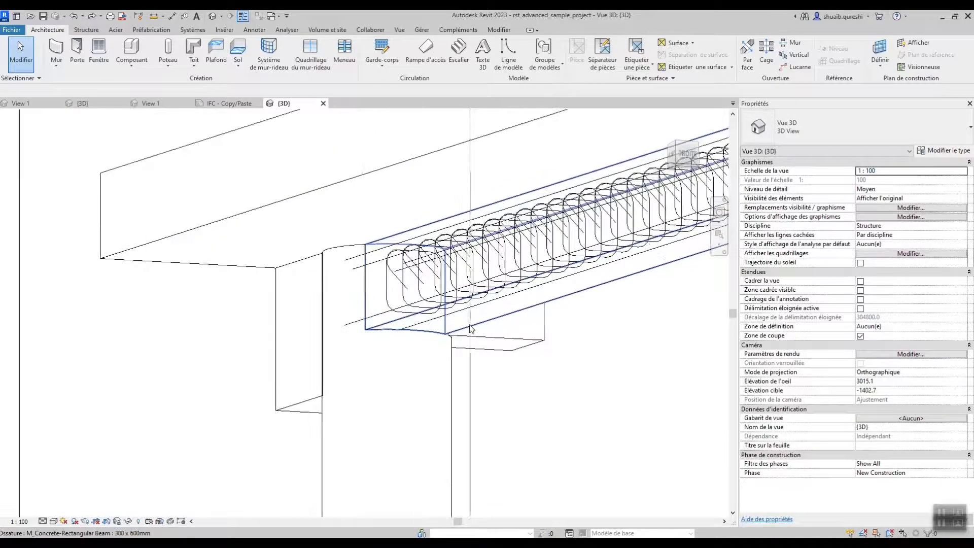
click(471, 326)
click(603, 358)
click(515, 194)
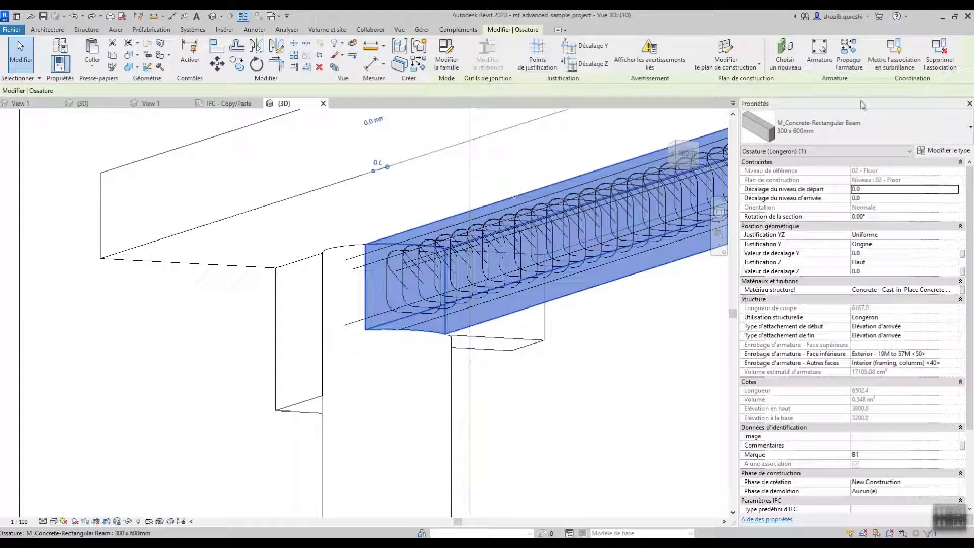
click(843, 65)
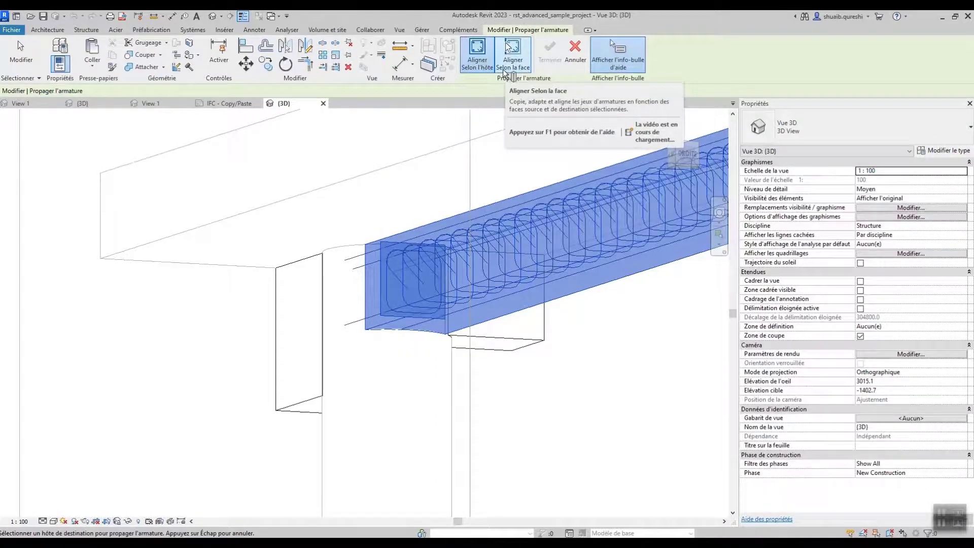
click(506, 71)
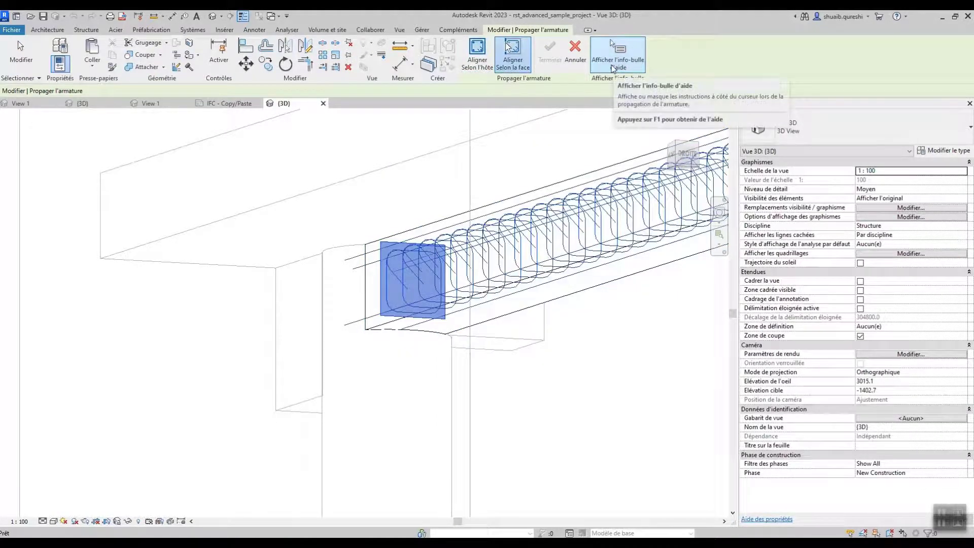
click(614, 67)
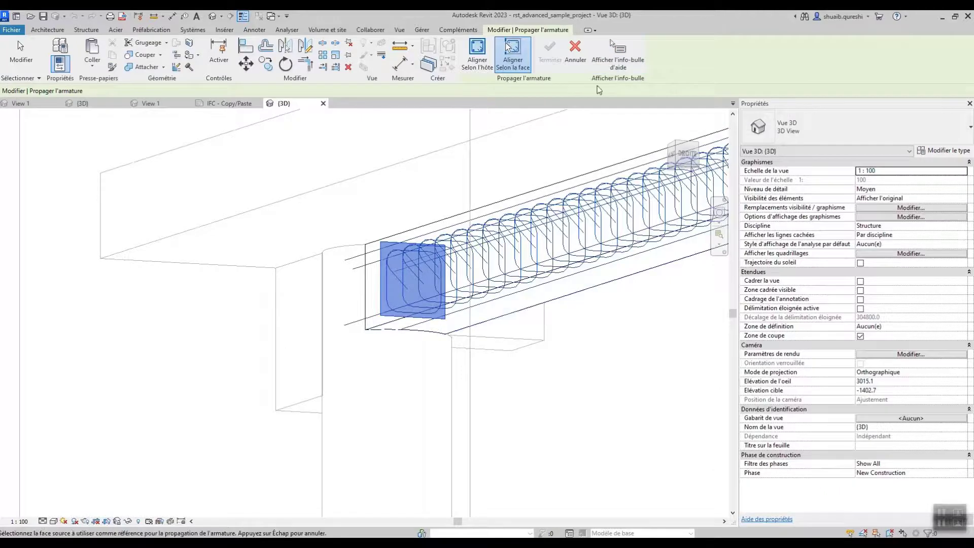
scroll(606, 259, down, 5)
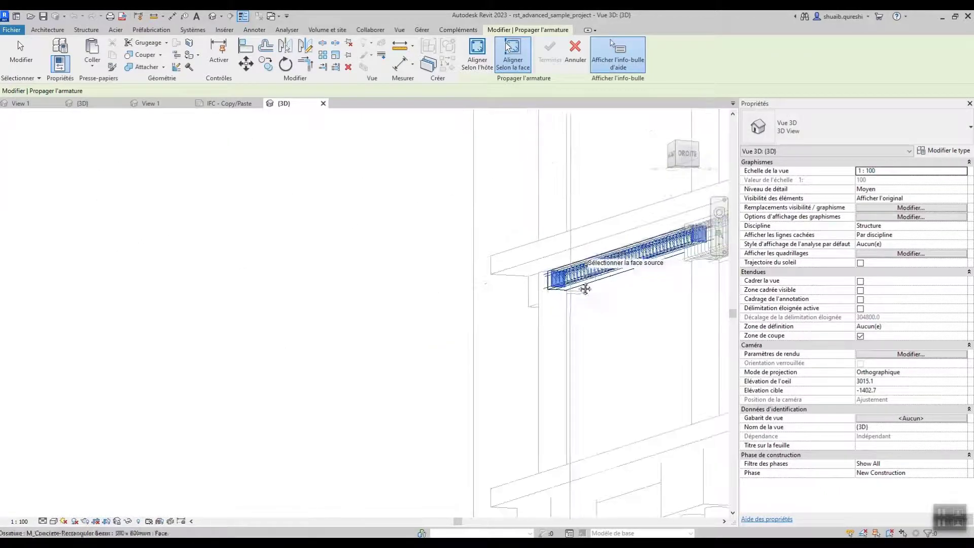
scroll(507, 362, up, 5)
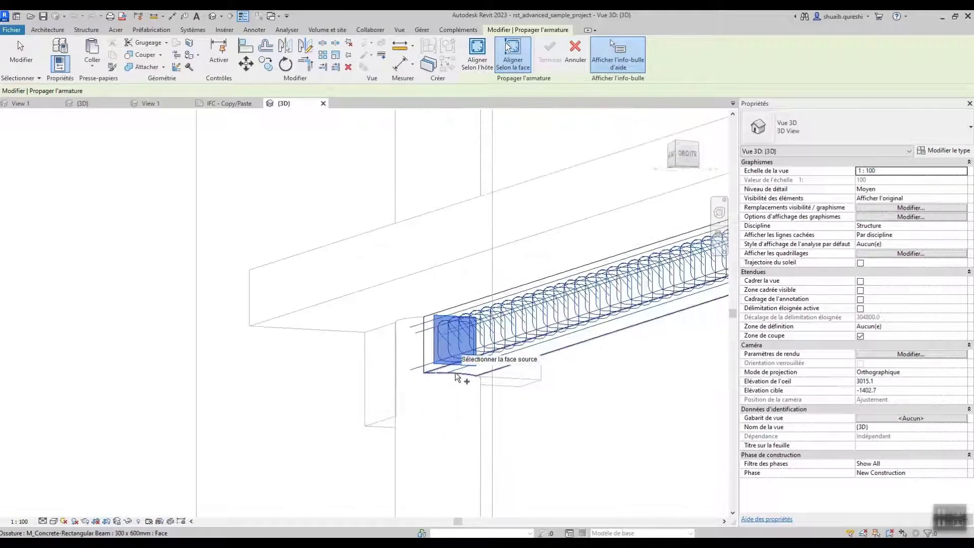
scroll(455, 355, up, 5)
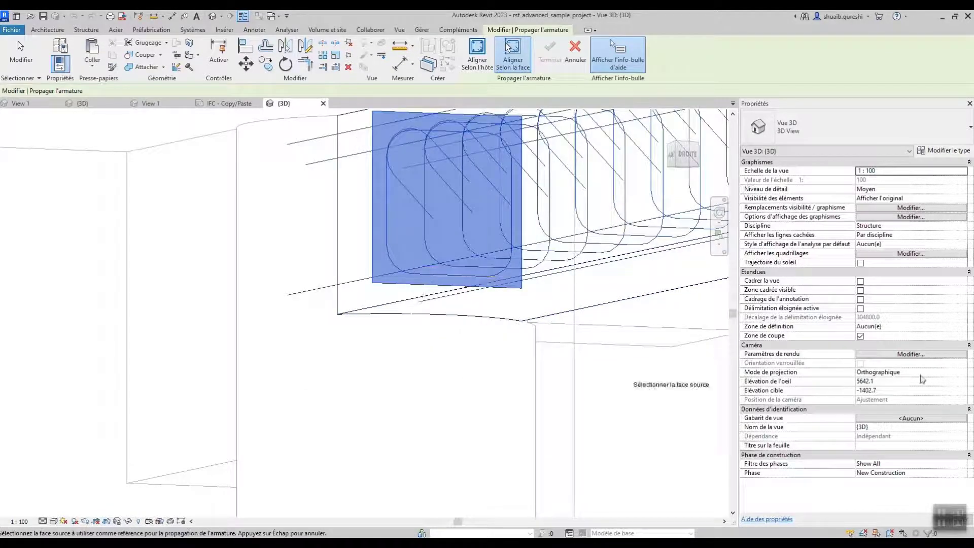
key(Escape)
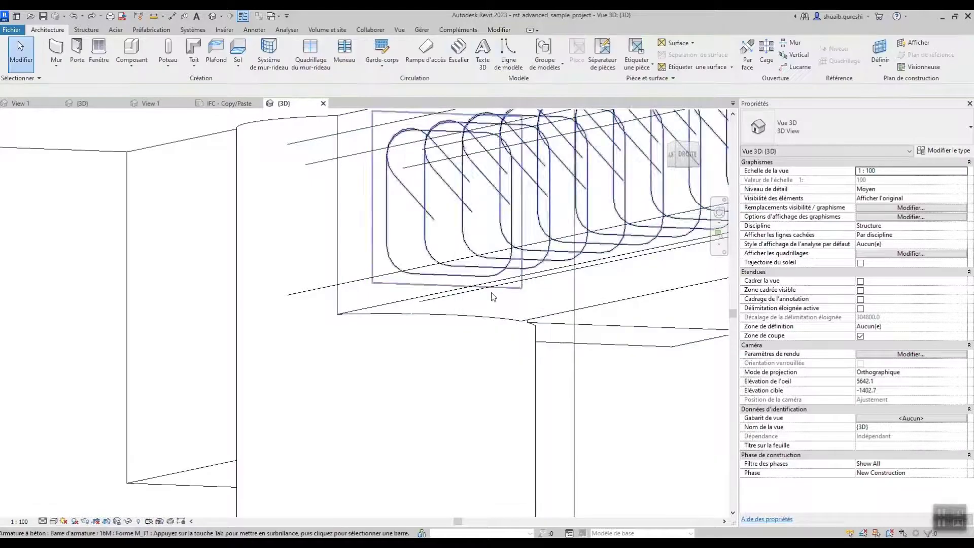
Set the 300 x 600mm beam's rebar cover for other faces to Interior (shells) - 10M to 16M <13>.
click(431, 305)
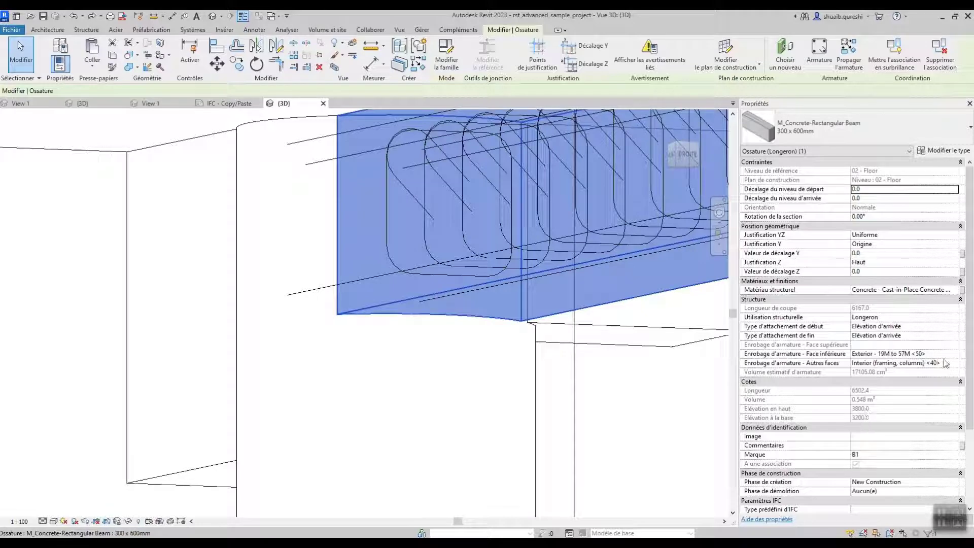
click(708, 388)
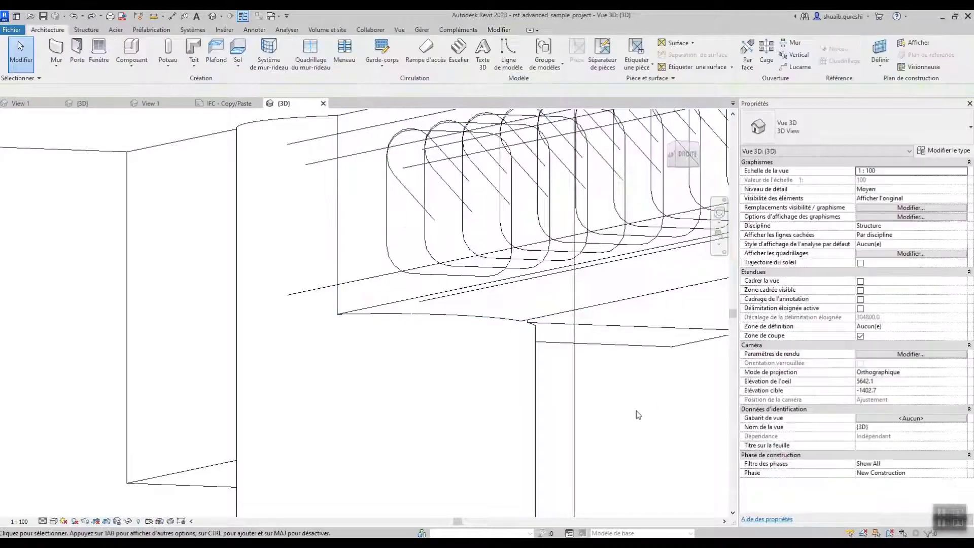
scroll(643, 412, down, 4)
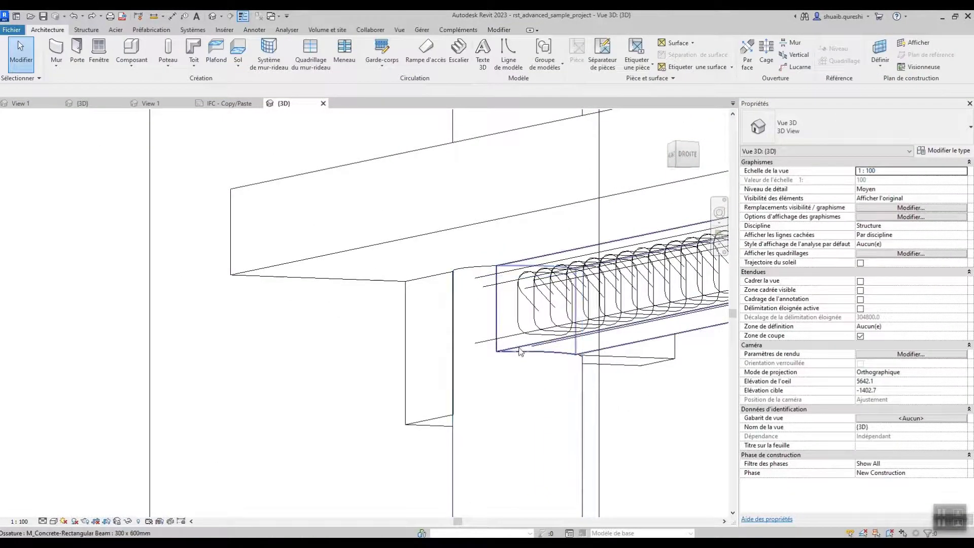
click(525, 352)
click(951, 363)
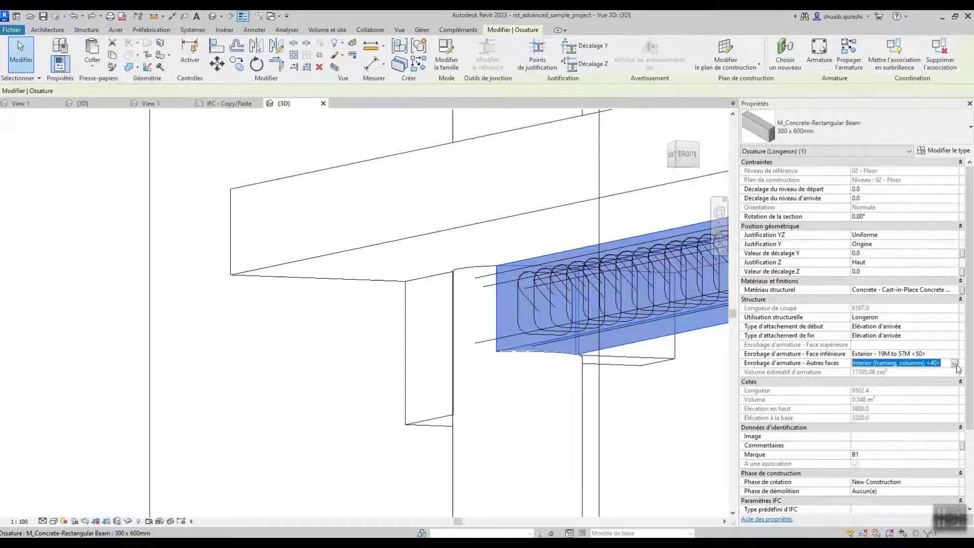
click(954, 363)
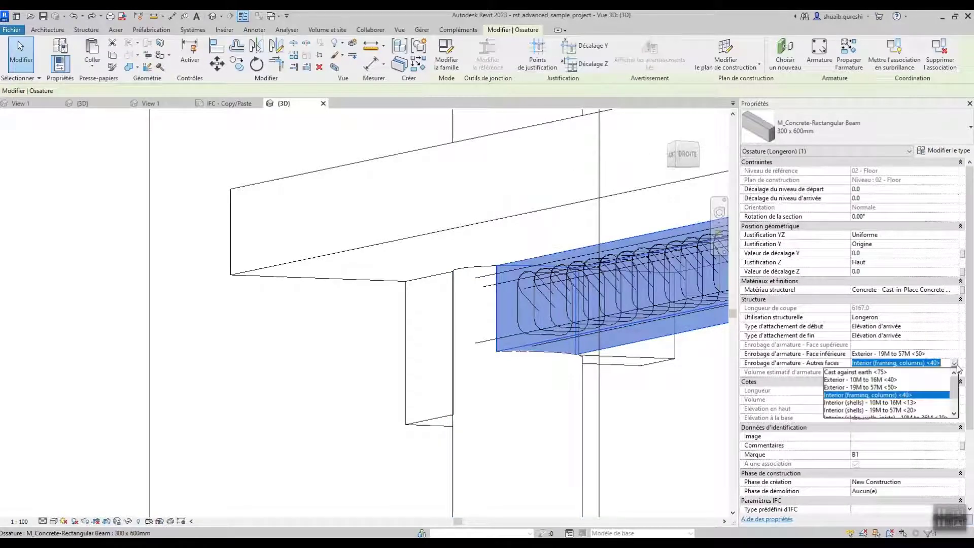
click(913, 403)
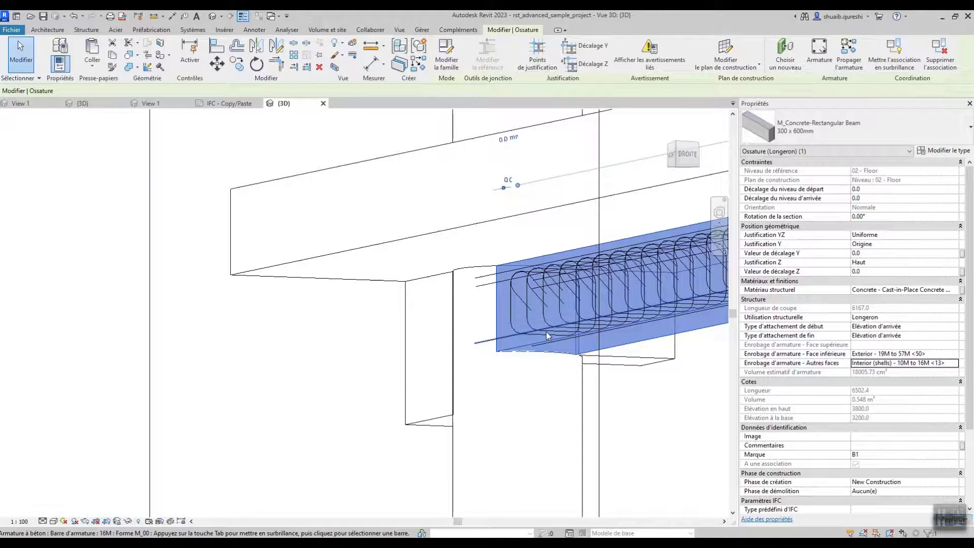
Set the beam's rebar cover for other faces to Exterior - 19M to 57M <50>.
click(954, 364)
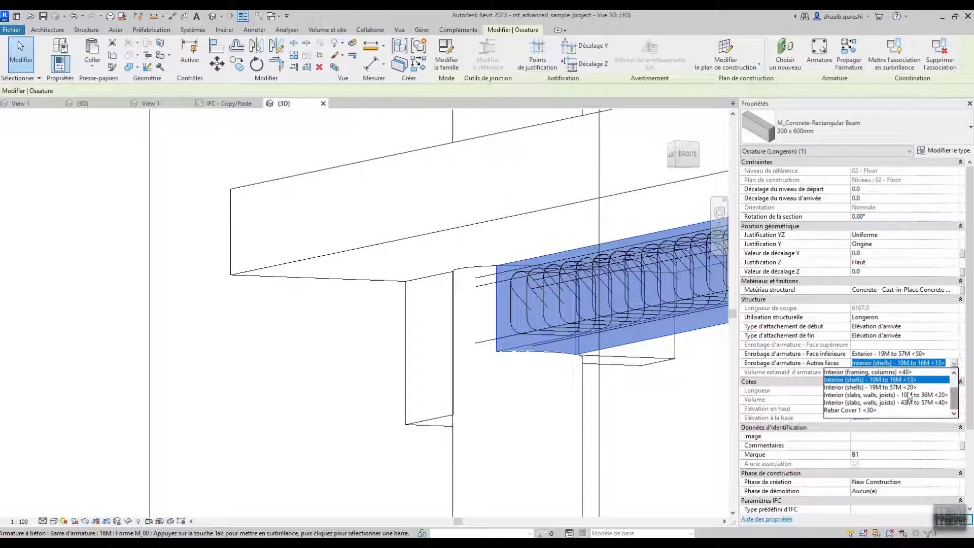
scroll(911, 410, up, 2)
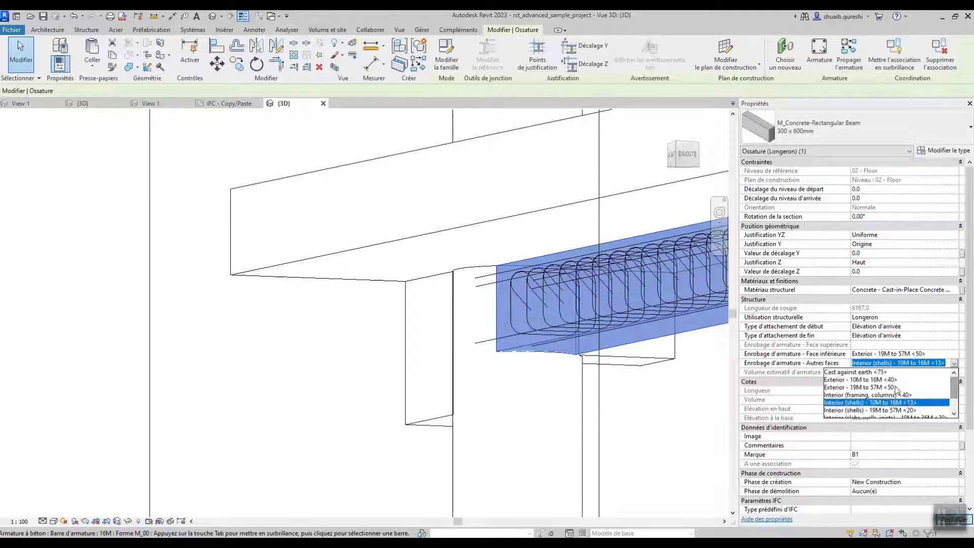
click(897, 389)
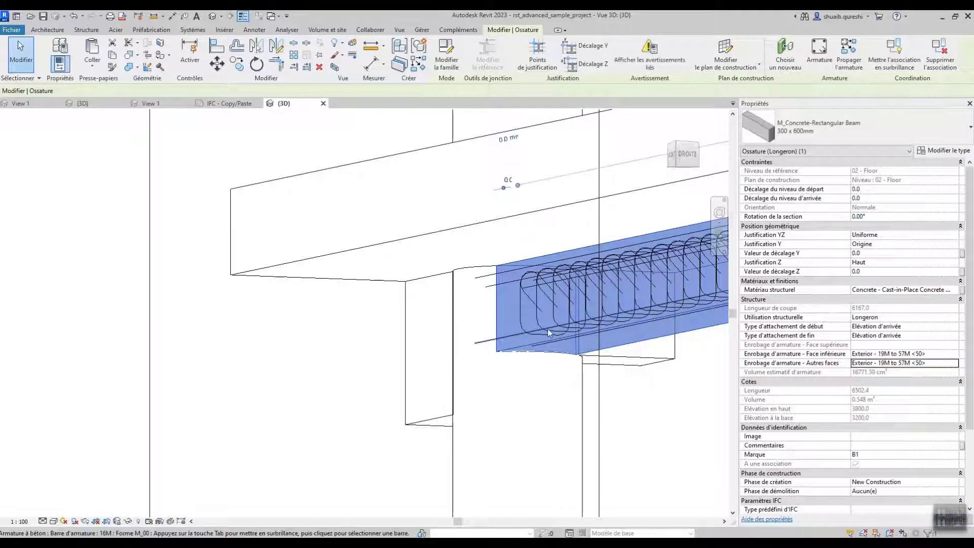
scroll(639, 390, down, 3)
middle_drag(633, 403, 587, 391)
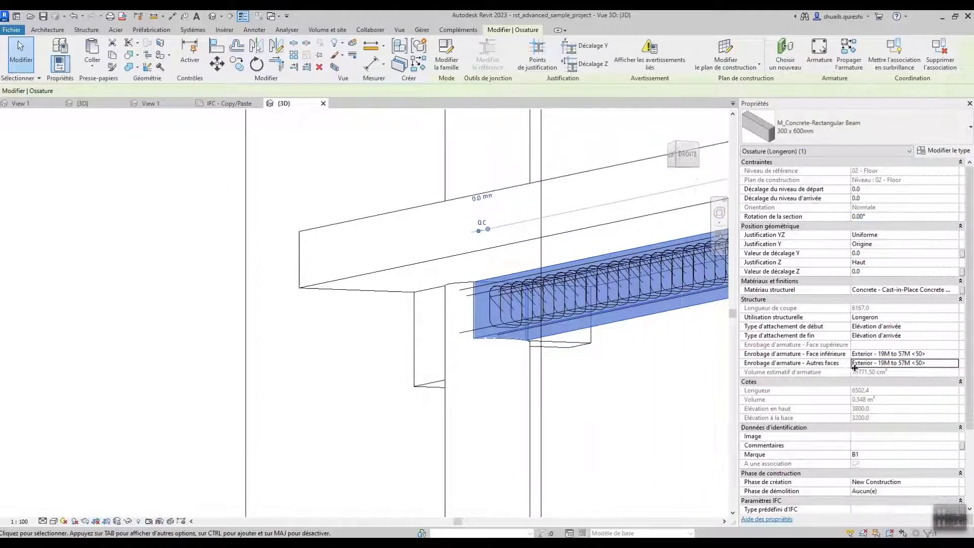
Set the beam's bottom-face rebar cover to Interior (shells) - 10M to 16M <13> and inspect the end stirrups.
click(954, 353)
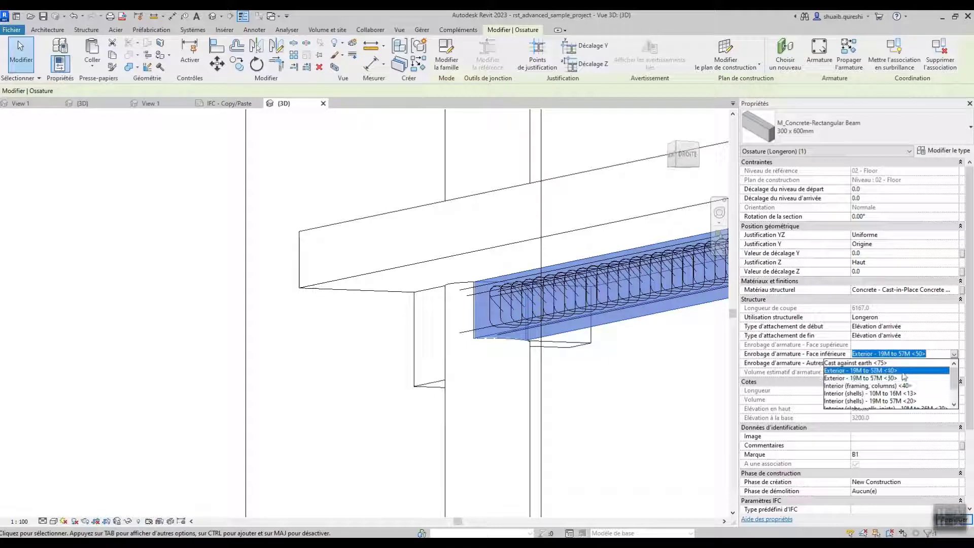
click(903, 393)
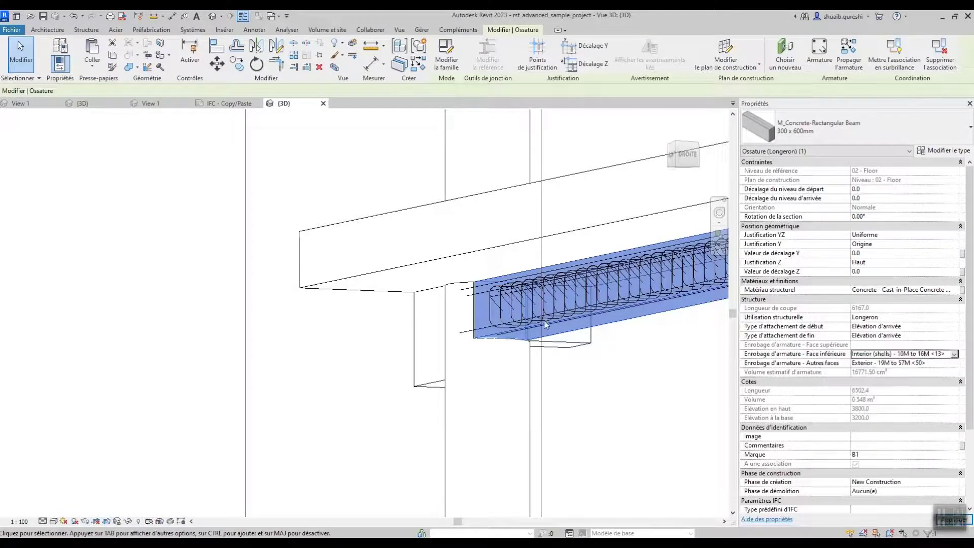
click(618, 388)
scroll(564, 311, down, 2)
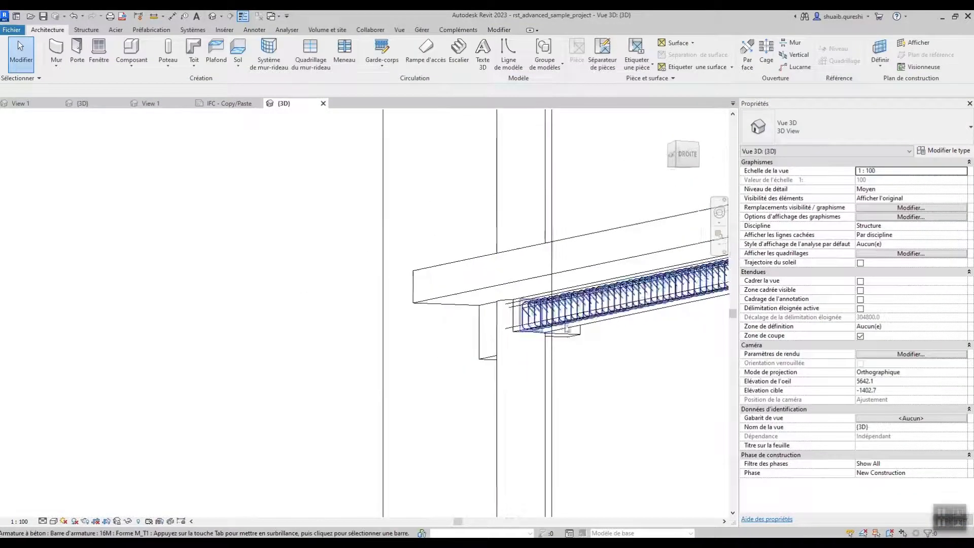
middle_drag(582, 339, 525, 364)
scroll(469, 353, up, 5)
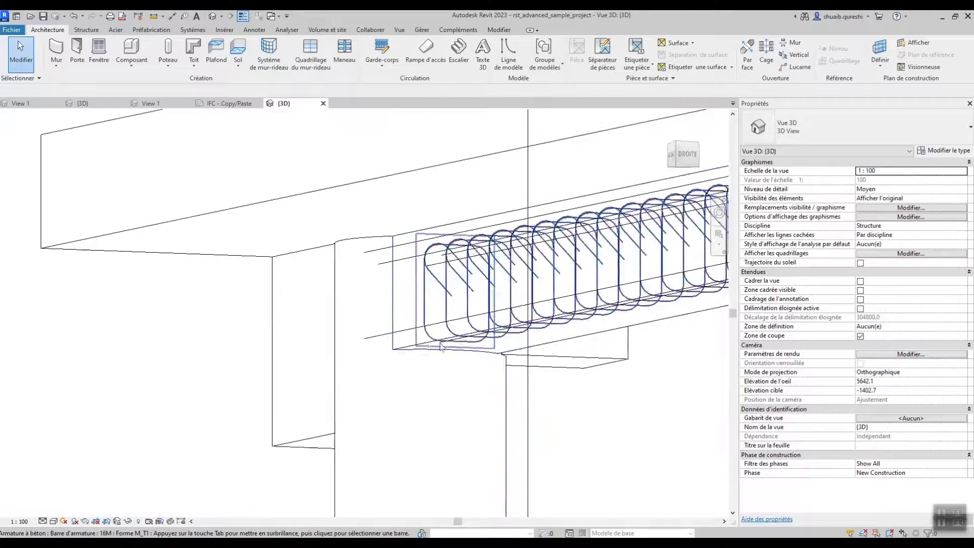
click(453, 341)
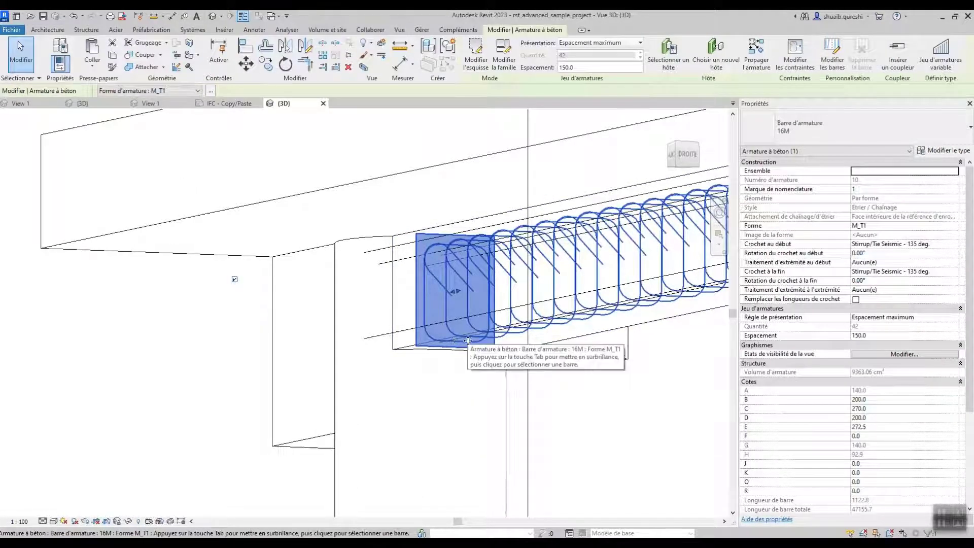
key(Escape)
Start propagating the 300 x 600mm beam's reinforcement aligned by face, with the beam's underside as source face.
click(575, 336)
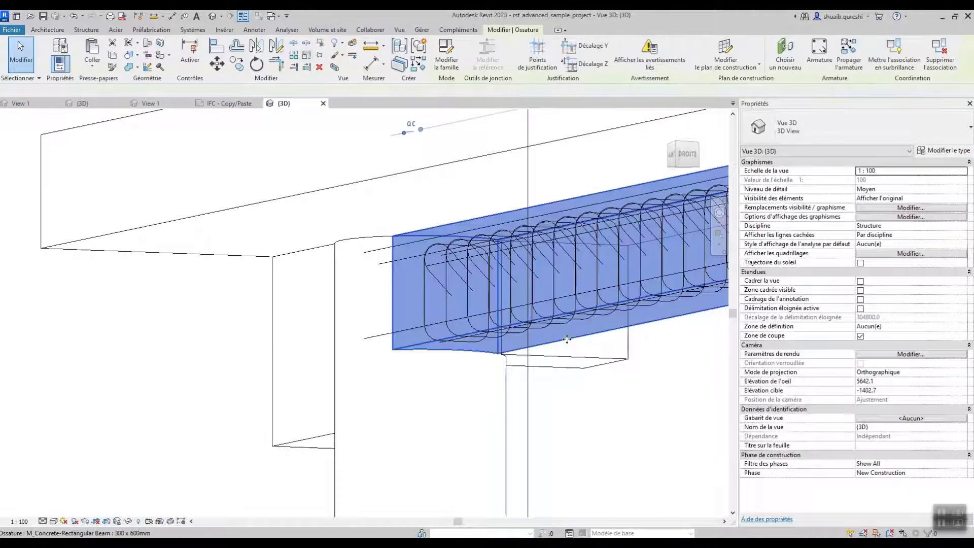
click(849, 66)
click(512, 56)
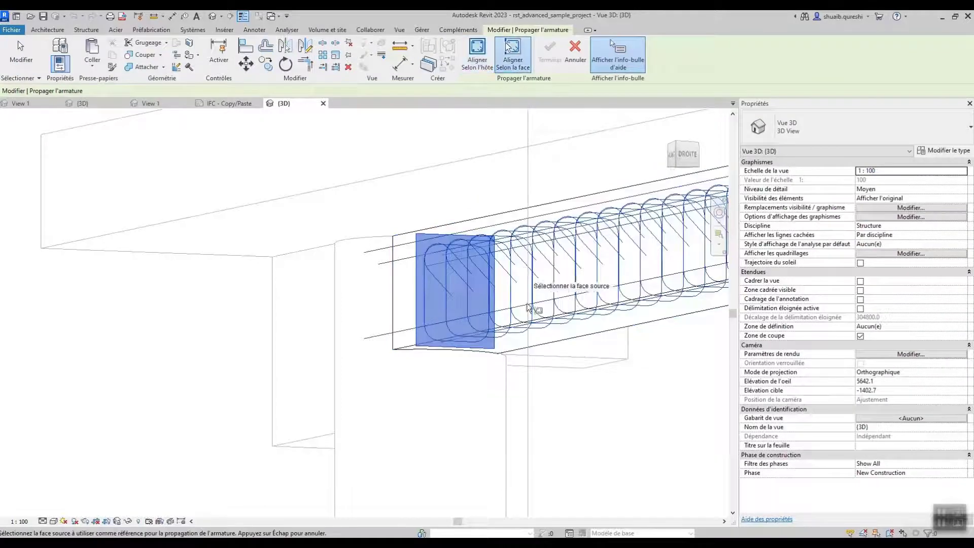
click(523, 350)
Pick the underside of the middle 400 x 800mm beam below the uppermost slab as destination face, and hide the help tooltip.
scroll(523, 350, down, 5)
scroll(533, 345, up, 4)
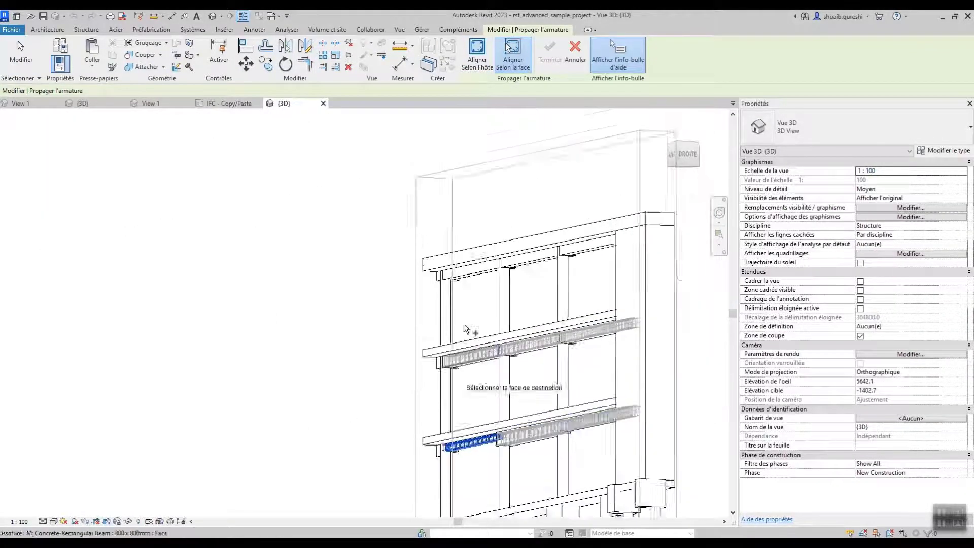
scroll(458, 303, up, 2)
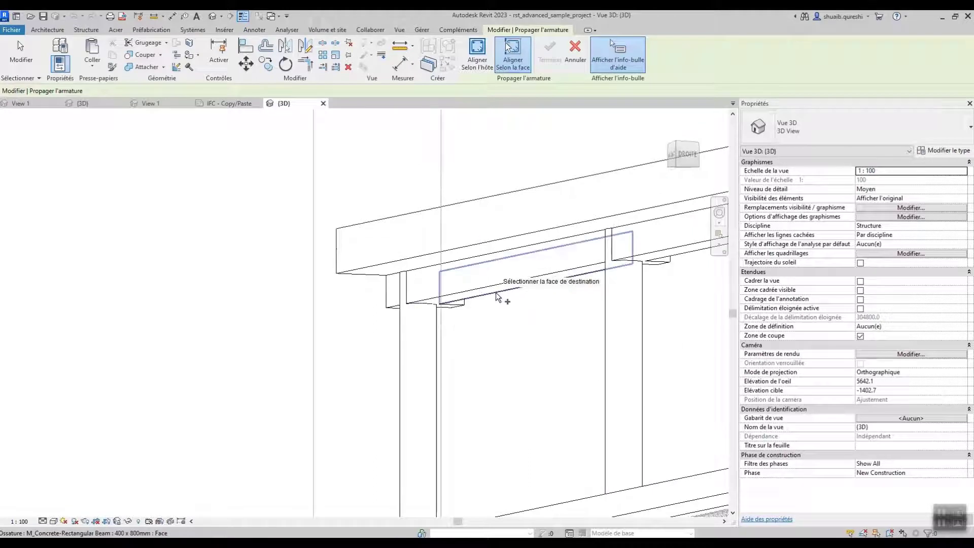
middle_drag(496, 296, 304, 365)
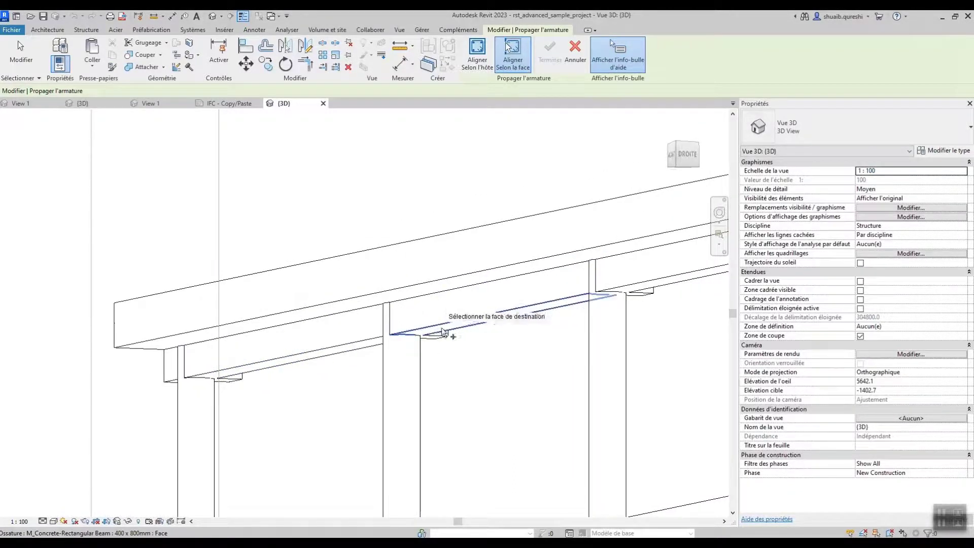
click(442, 332)
scroll(440, 329, up, 3)
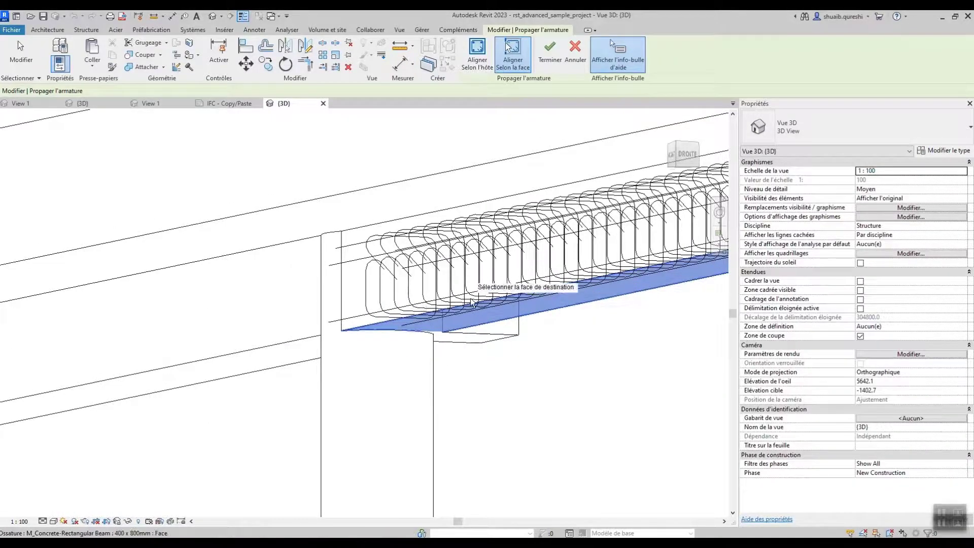
click(618, 51)
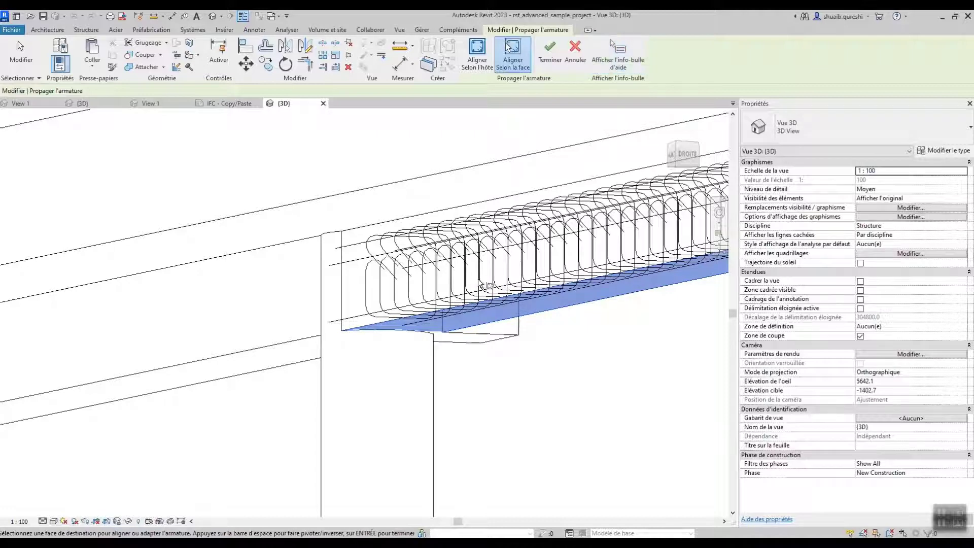
key(Escape)
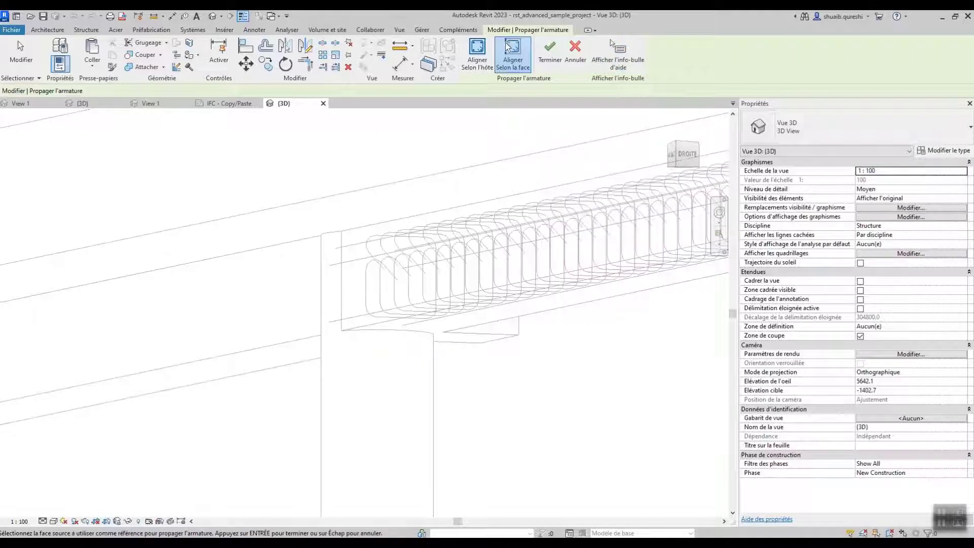
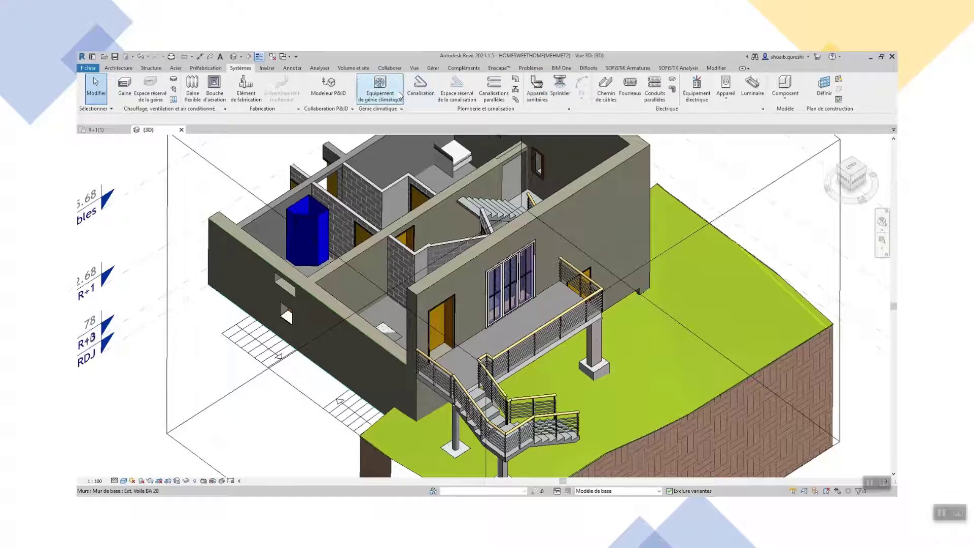
Switch back to the WSHP 2-3 System View in Revit 2023 and review the available electrical tools.
click(871, 57)
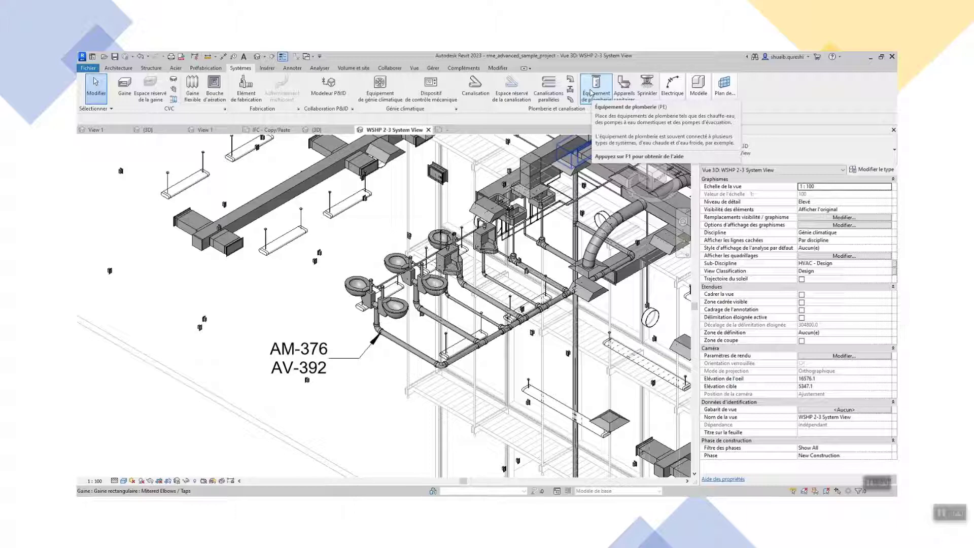
click(672, 95)
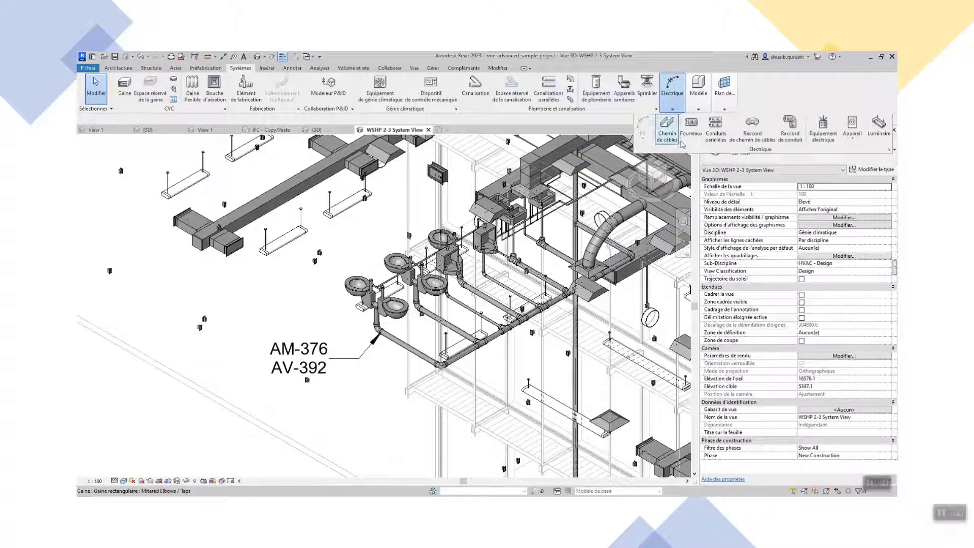
click(854, 142)
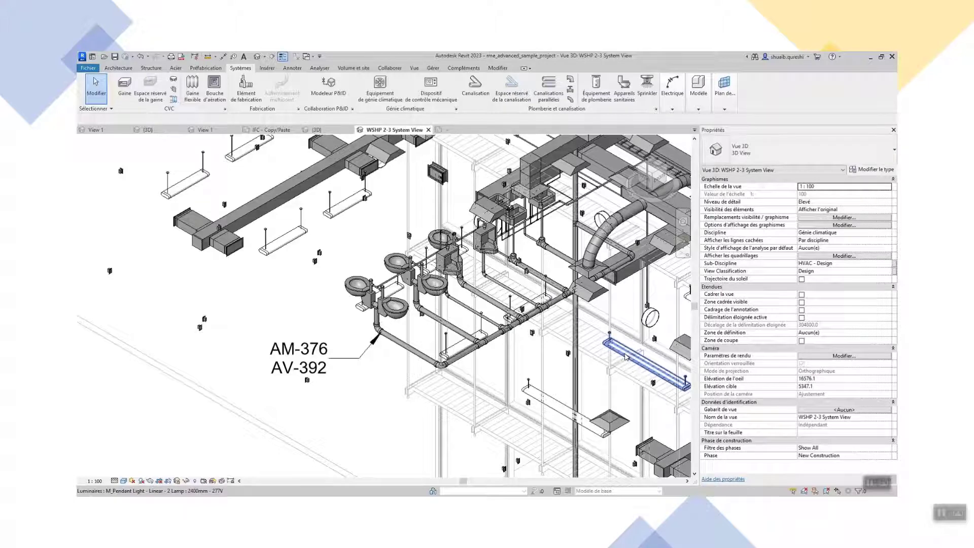
click(84, 69)
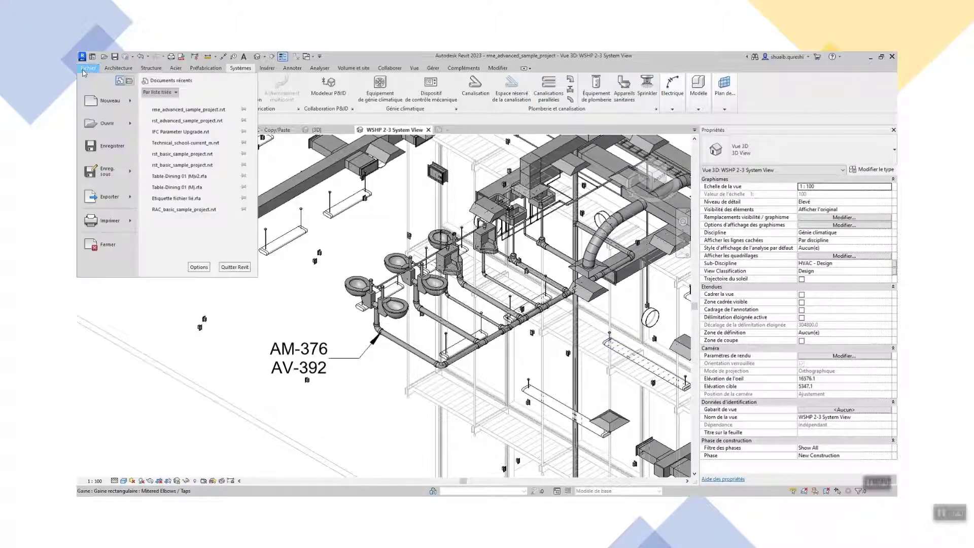
click(583, 121)
Try the plumbing equipment and mechanical control device tools, declining to load a family for each.
click(596, 86)
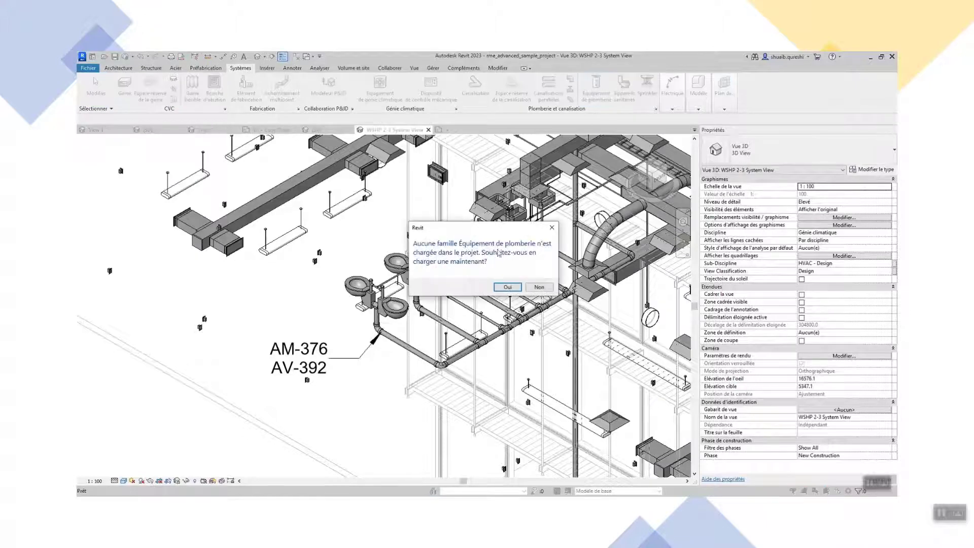
click(538, 287)
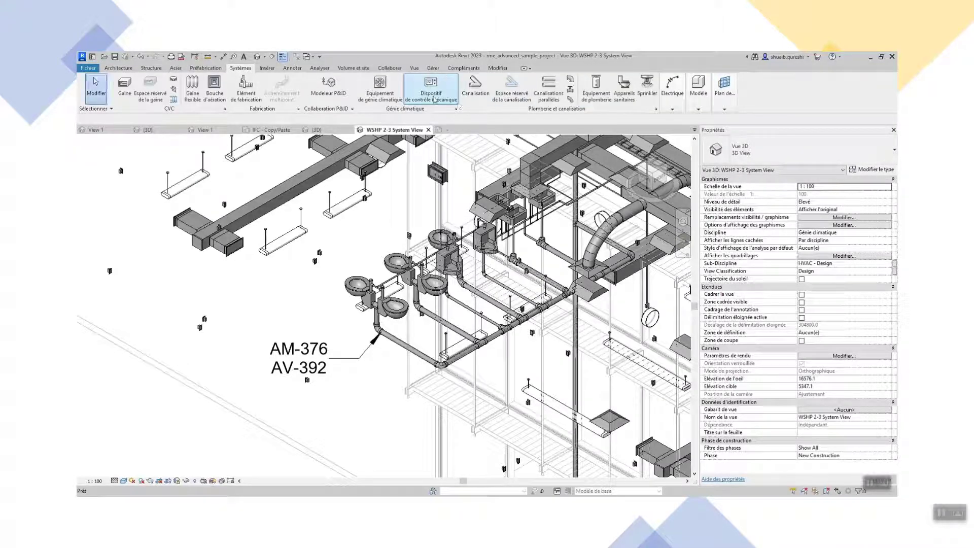
click(420, 97)
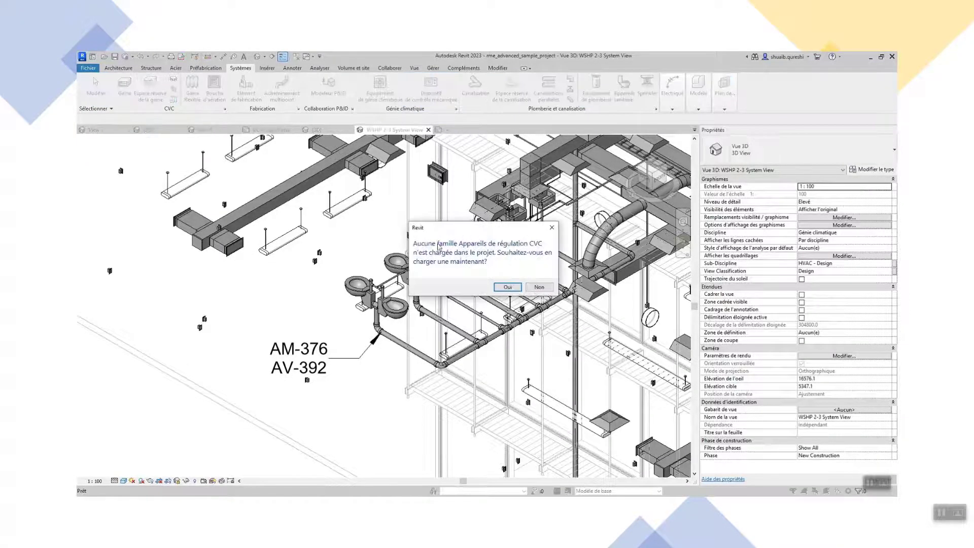
click(547, 288)
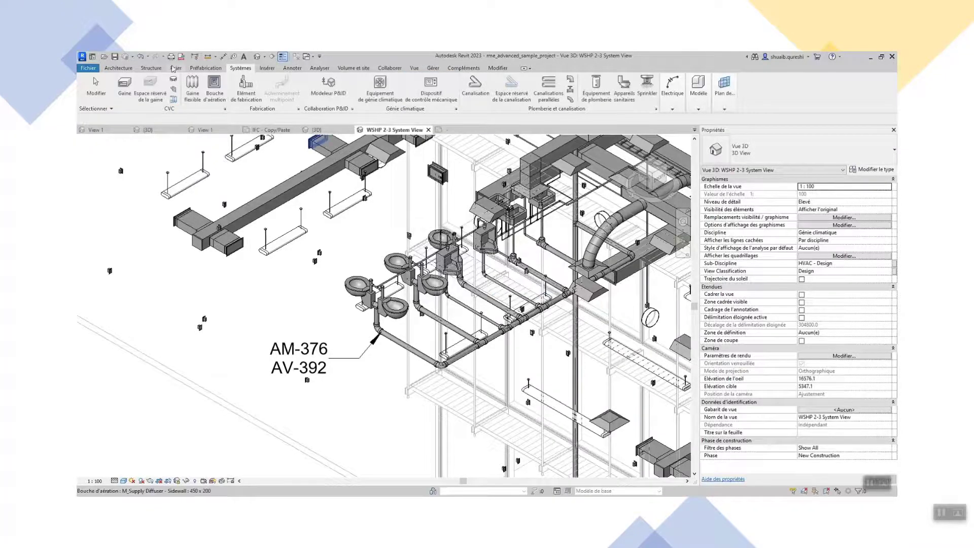
Create a new family from the Modèle générique métrique template.
click(92, 69)
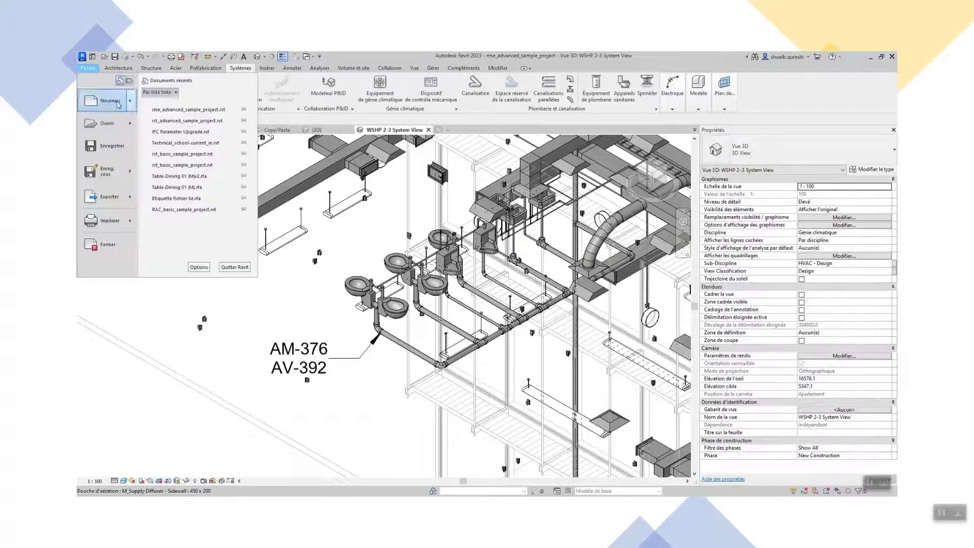
mouse_move(114, 102)
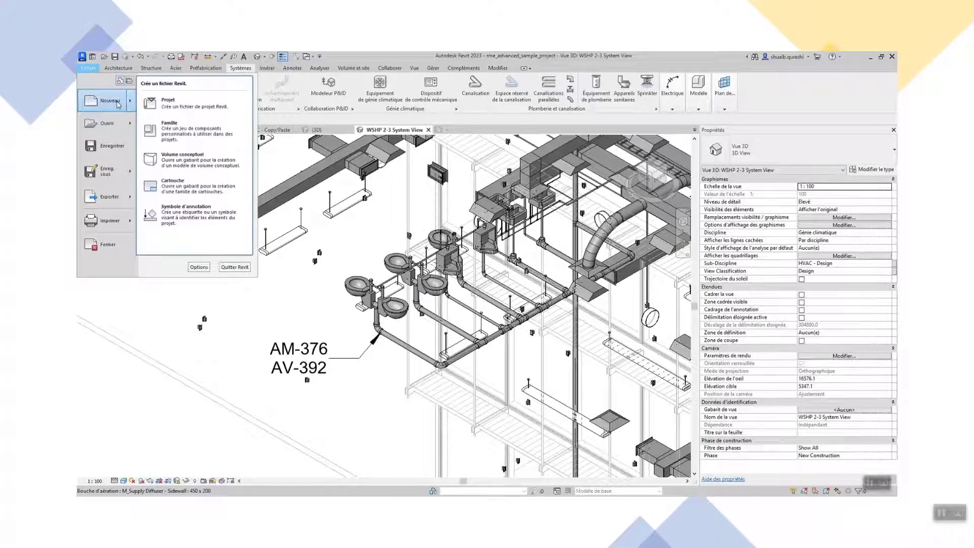
click(191, 145)
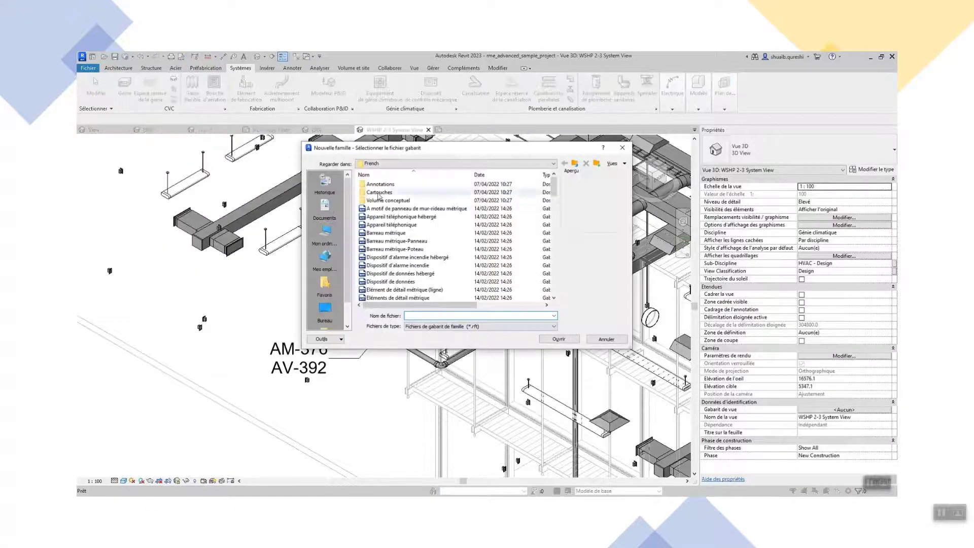
click(369, 217)
key(m)
key(o)
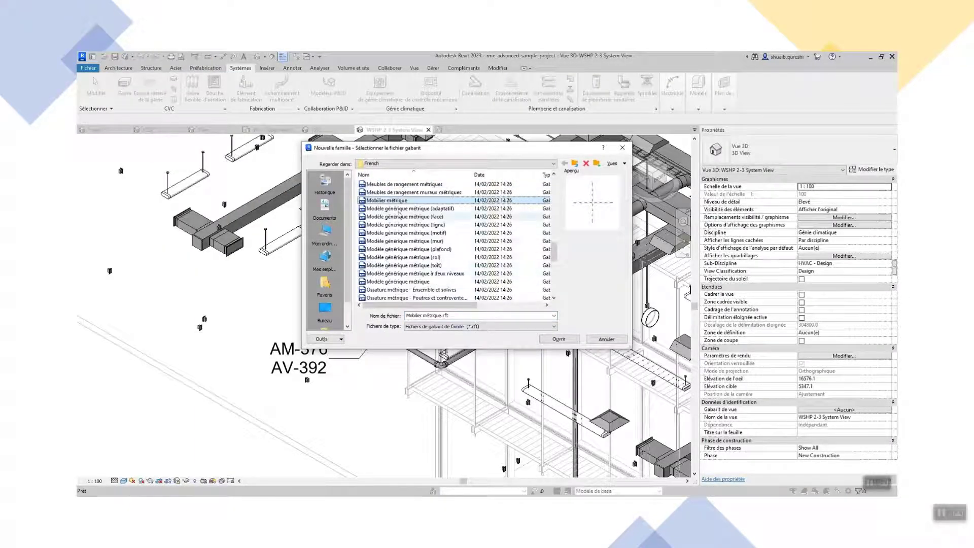
double_click(390, 281)
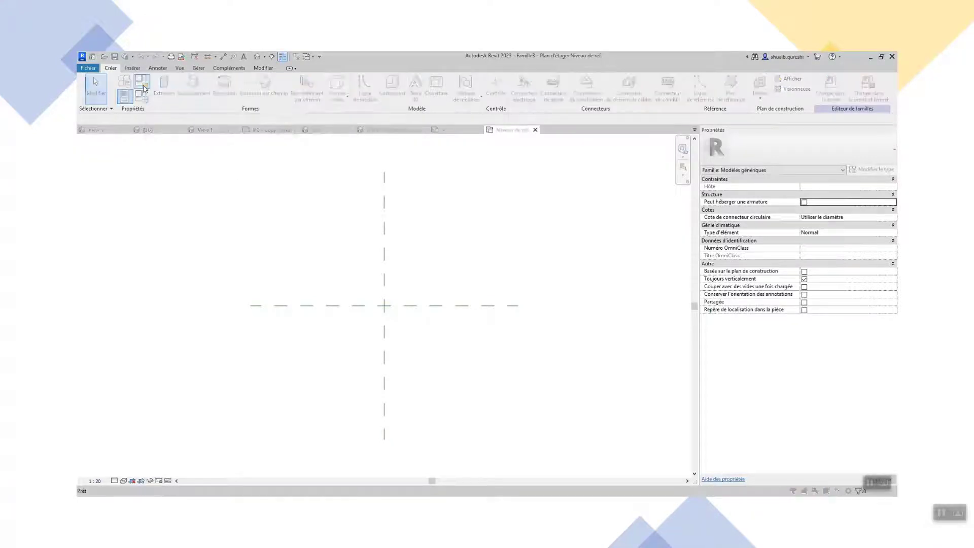
Open the new family's category settings and highlight the Appareils de régulation CVC category.
click(142, 86)
click(132, 245)
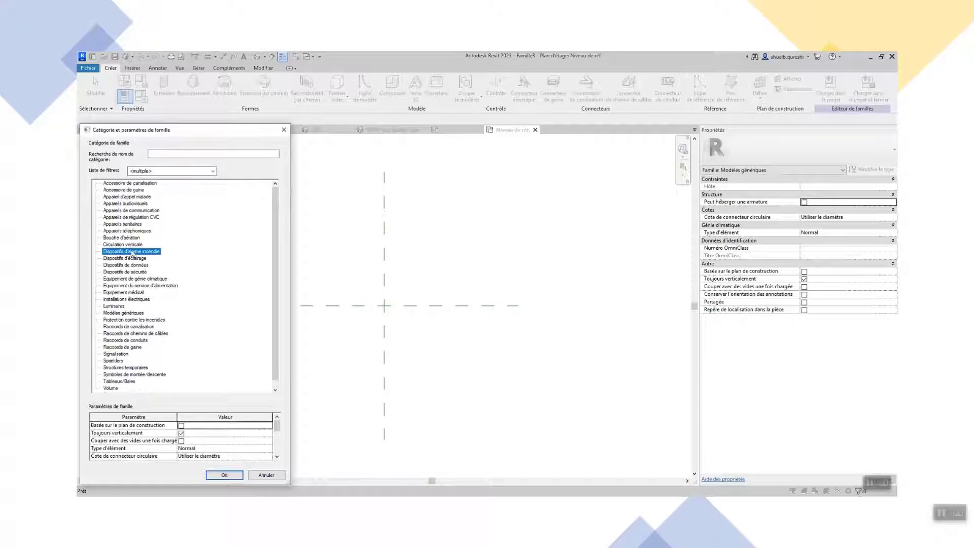
click(128, 217)
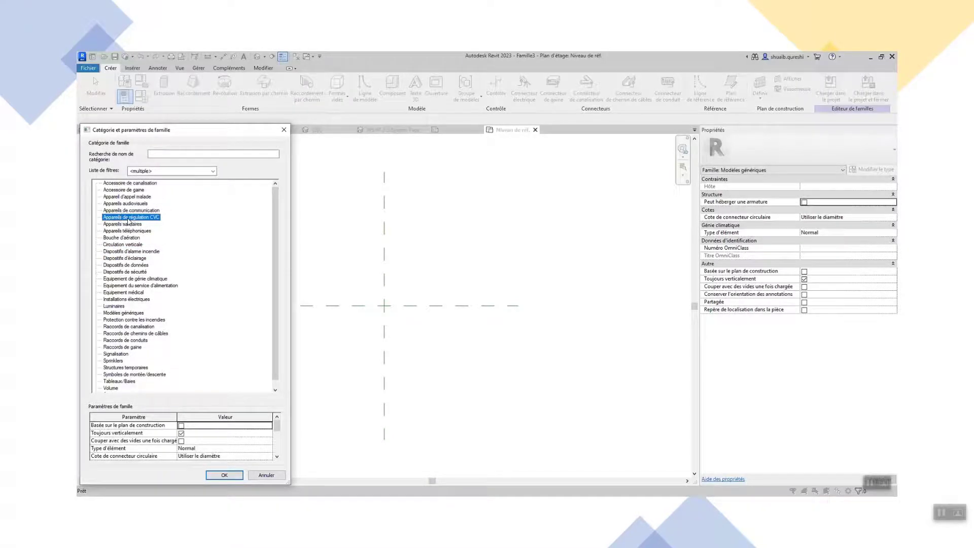
Filter the family categories to Canalisation only, highlight Équipement de plomberie, and leave the category settings without applying.
click(182, 171)
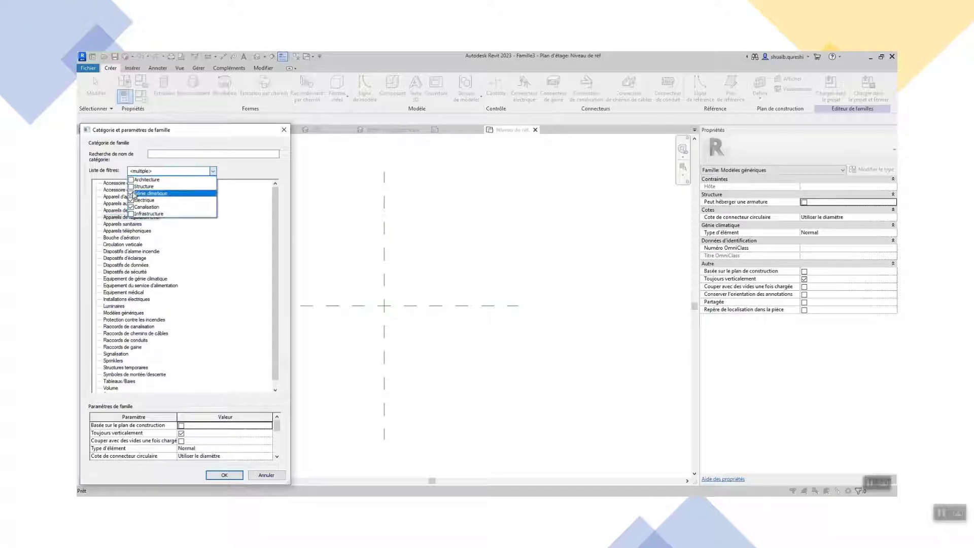
click(131, 200)
click(130, 201)
click(130, 207)
click(131, 206)
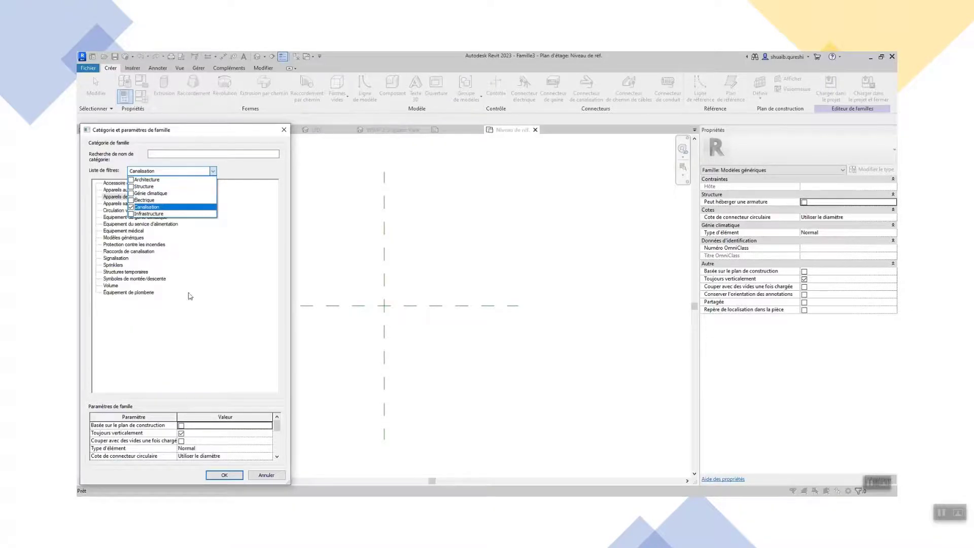
click(194, 295)
click(128, 292)
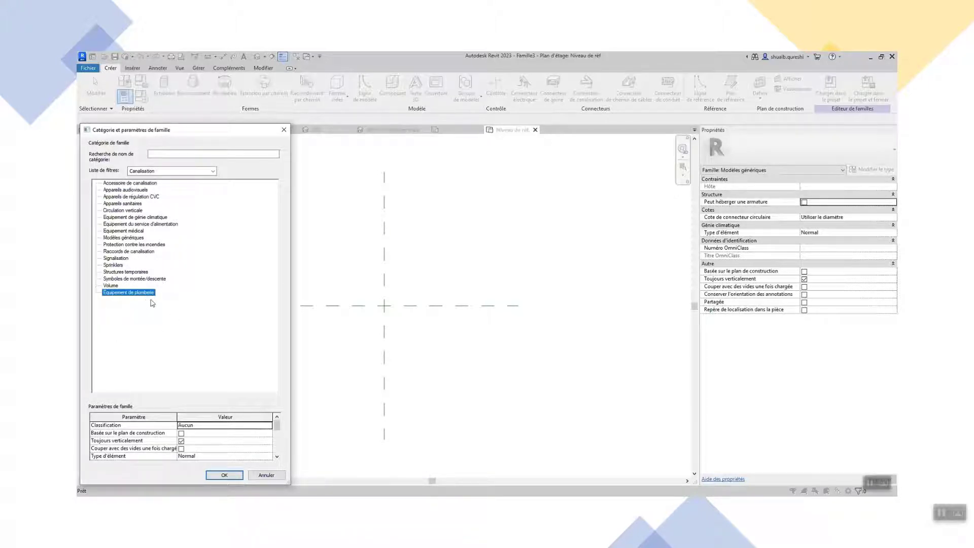
click(265, 477)
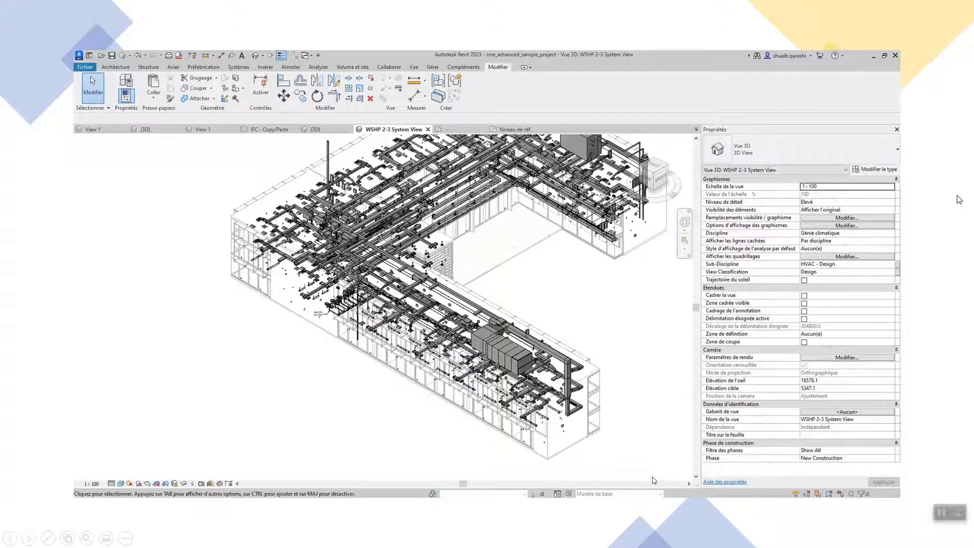
mouse_move(350, 330)
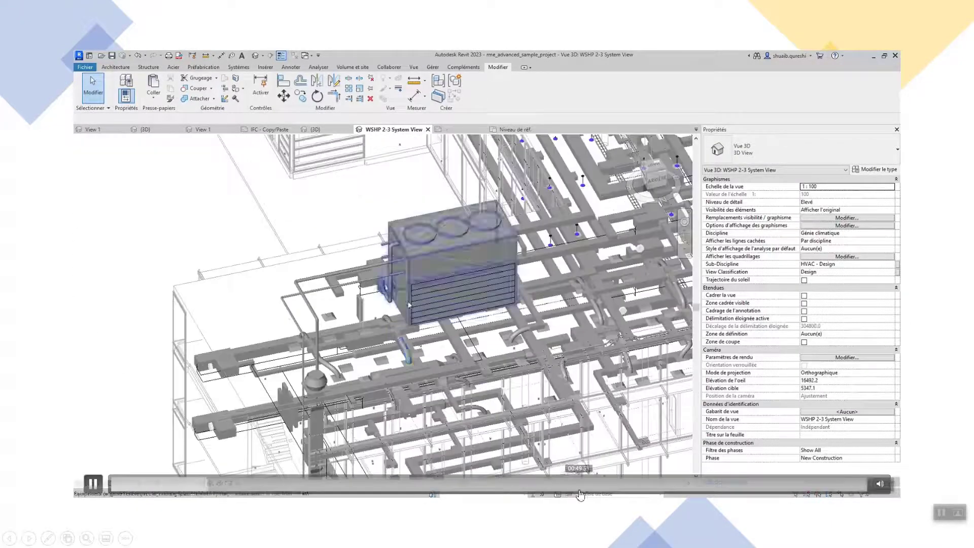
click(581, 484)
click(172, 484)
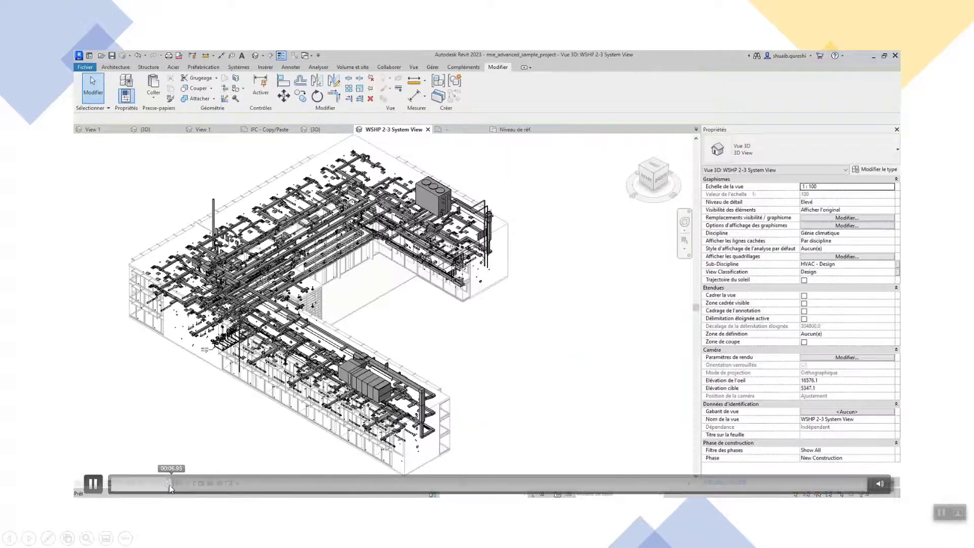
click(123, 486)
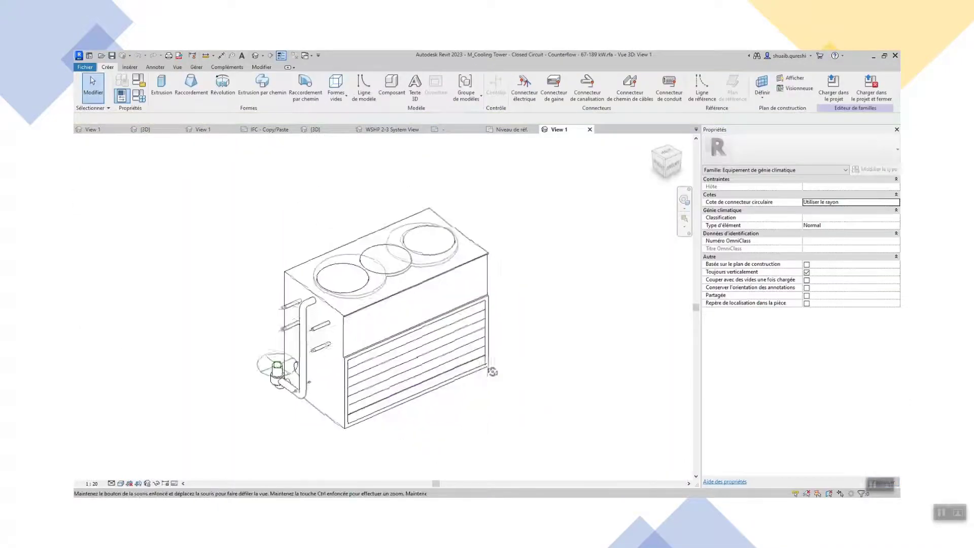
Inspect the cooling tower family's main body extrusion and its Fan Power electrical connector.
click(390, 287)
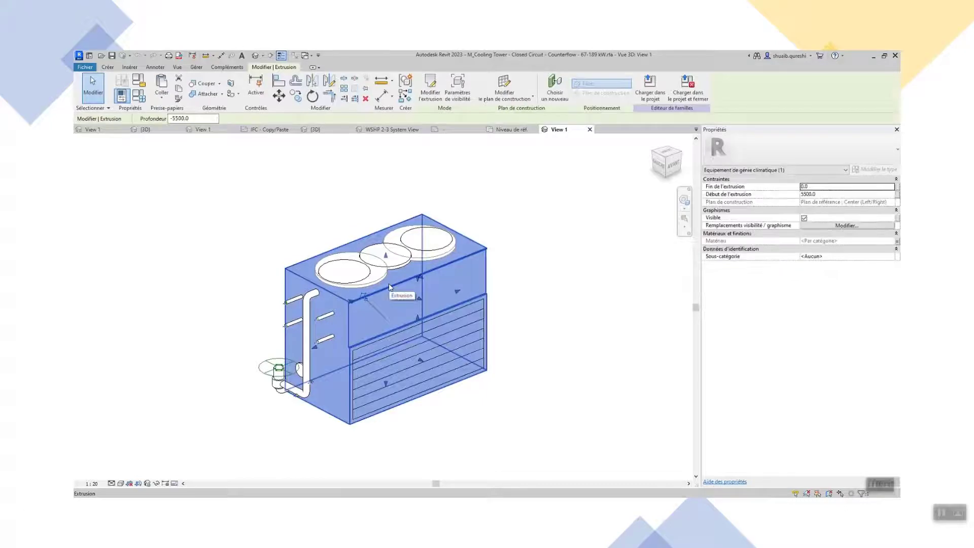
middle_drag(390, 287, 445, 290)
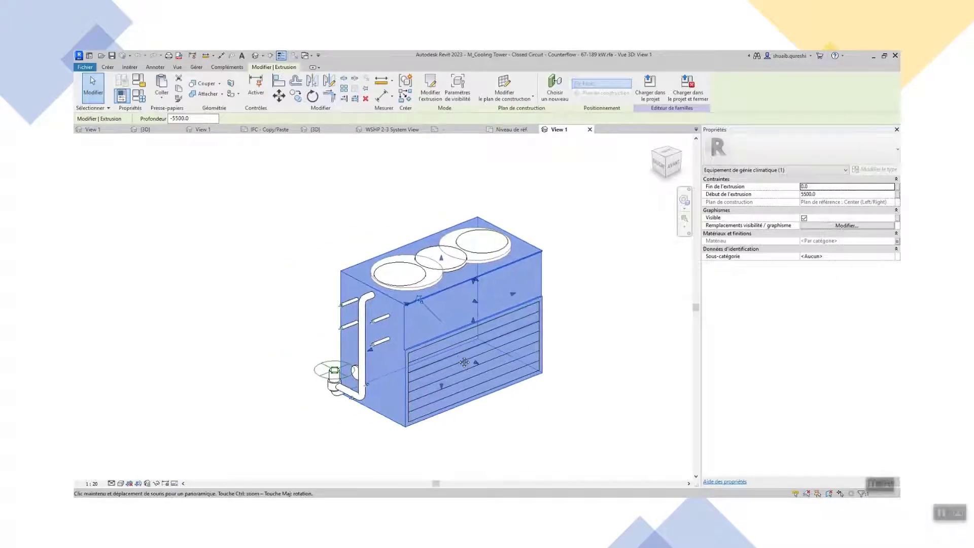
click(254, 229)
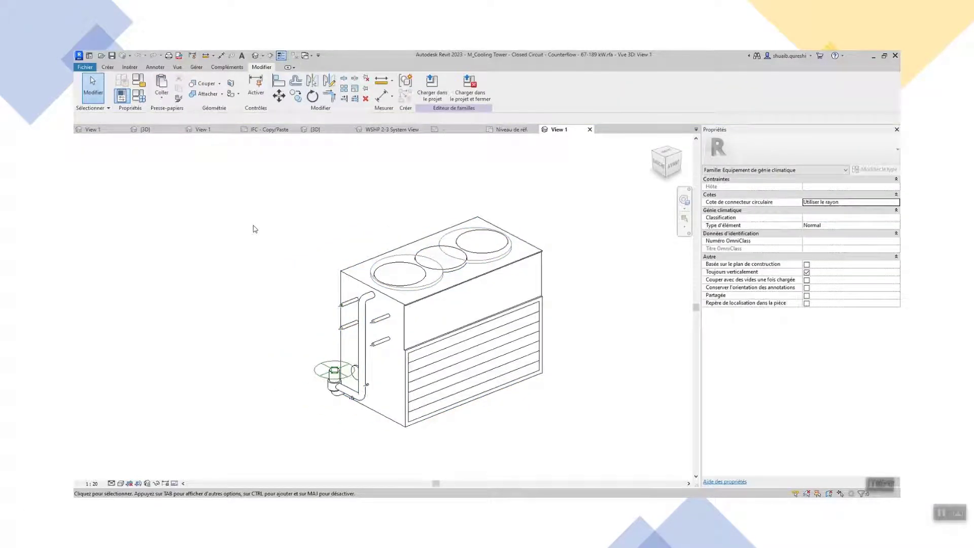
click(344, 378)
shift+middle_drag(345, 377, 307, 358)
scroll(331, 411, up, 3)
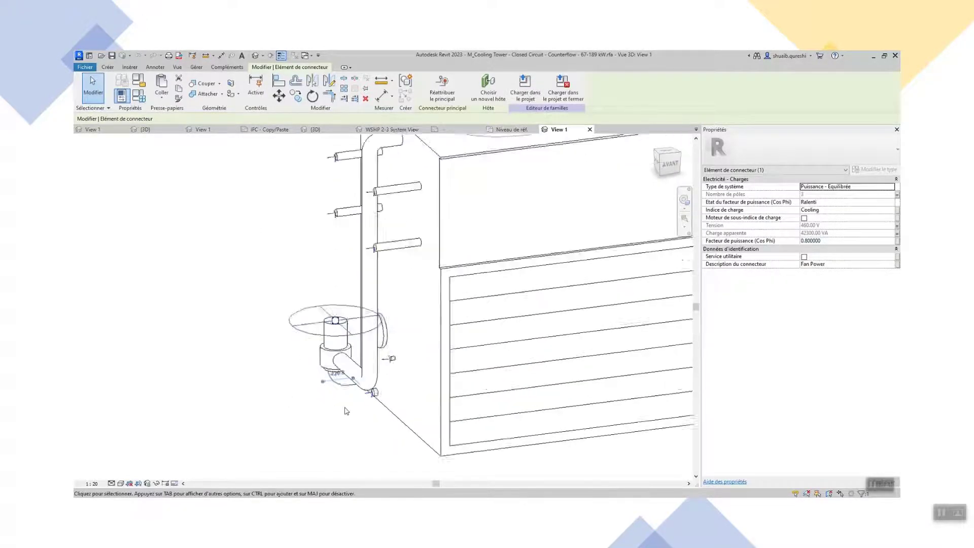
scroll(345, 411, up, 3)
scroll(398, 380, down, 2)
mouse_move(397, 379)
shift+middle_down()
mouse_move(430, 376)
mouse_move(400, 378)
shift+middle_up()
Choose a new host face on the cooling tower body for the Drain Out connector at its base.
click(399, 375)
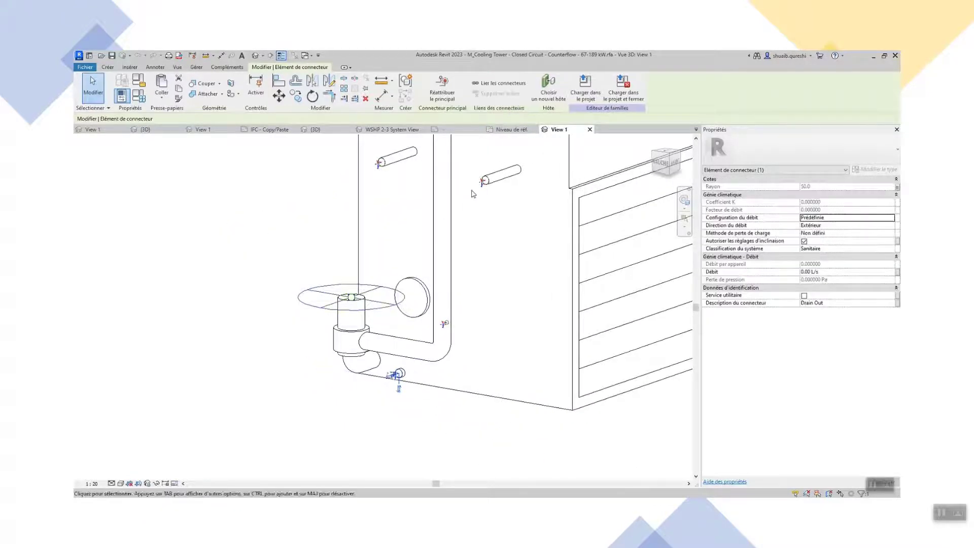
click(543, 96)
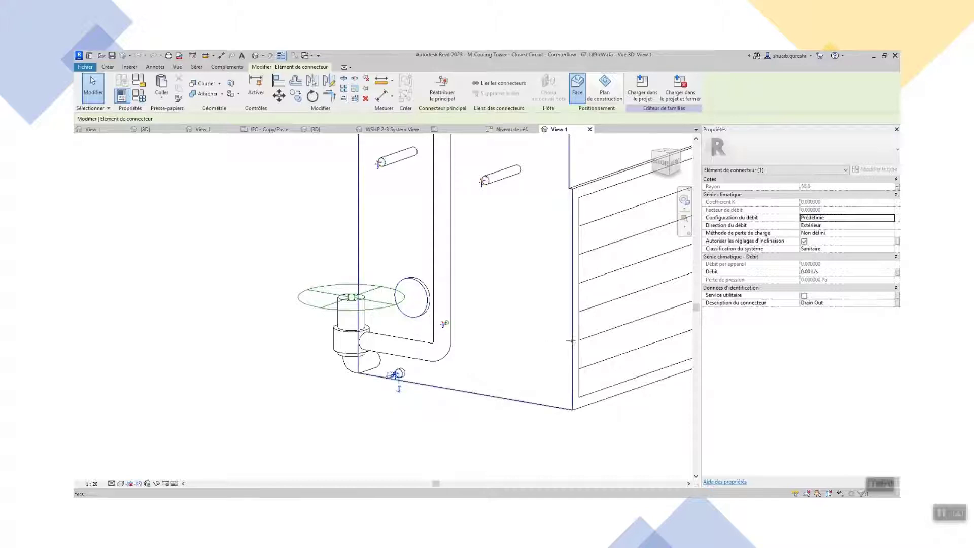
scroll(571, 340, down, 5)
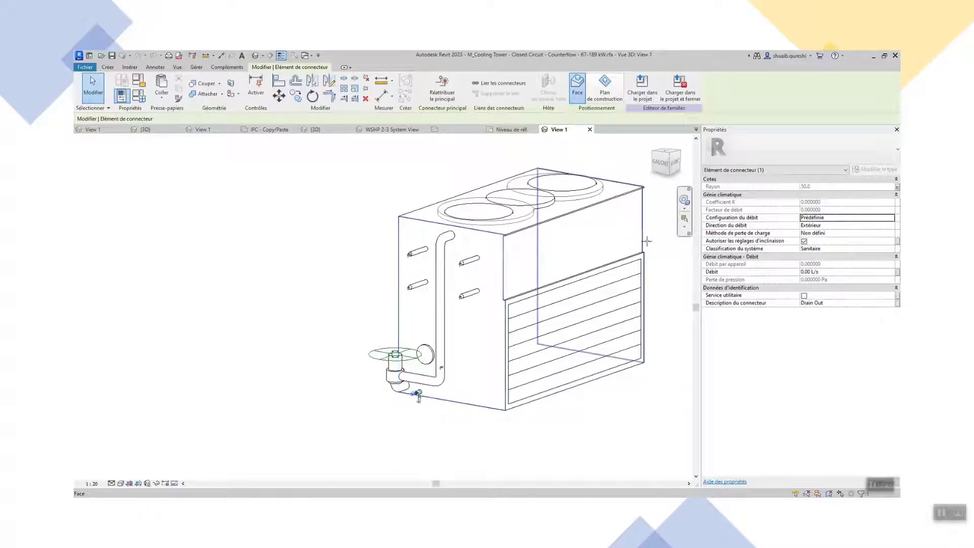
shift+middle_drag(641, 236, 550, 390)
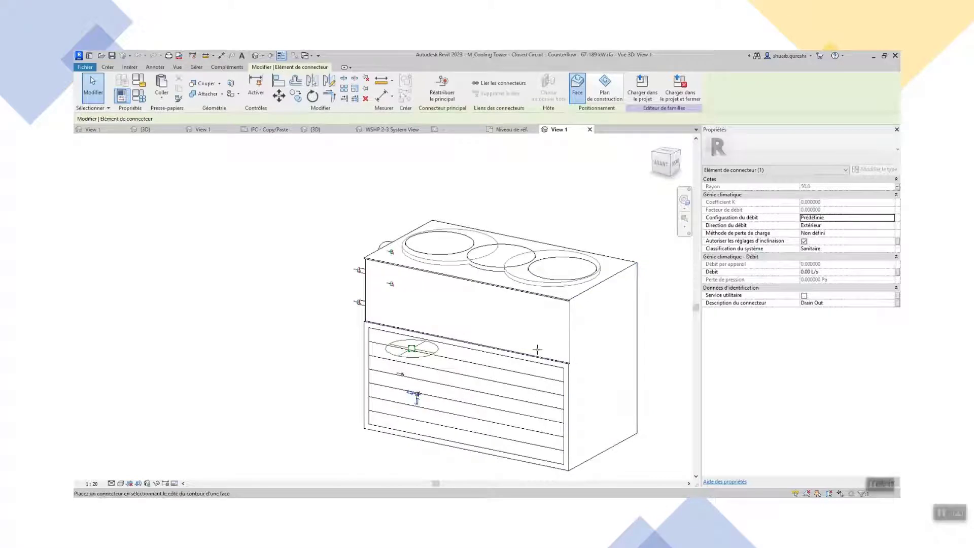
click(568, 344)
key(Escape)
Locate the rehosted Drain Out connector, flip its direction and flip it back.
shift+middle_drag(608, 396, 543, 357)
shift+middle_drag(471, 357, 358, 369)
scroll(359, 376, up, 4)
click(360, 376)
scroll(359, 377, down, 3)
scroll(394, 360, up, 5)
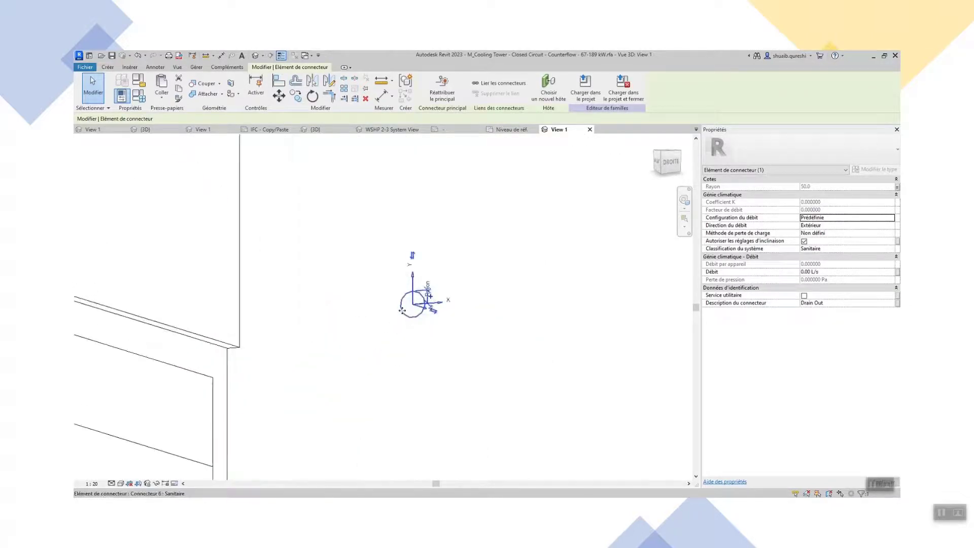
shift+middle_drag(431, 305, 459, 362)
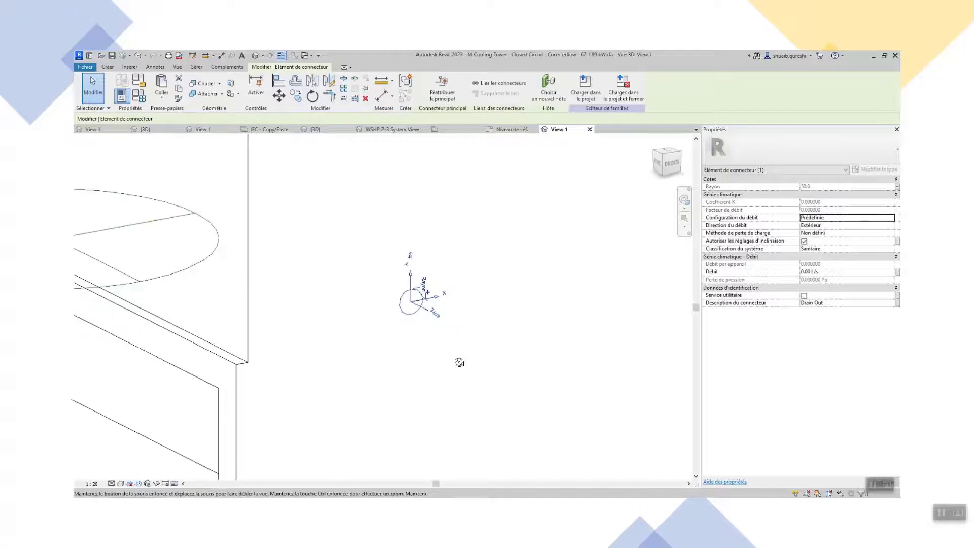
click(436, 314)
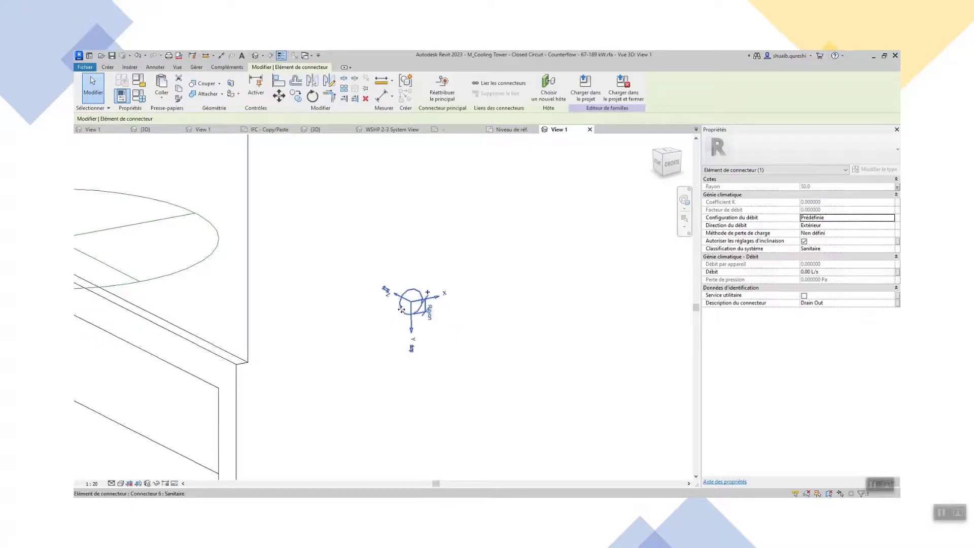
click(387, 290)
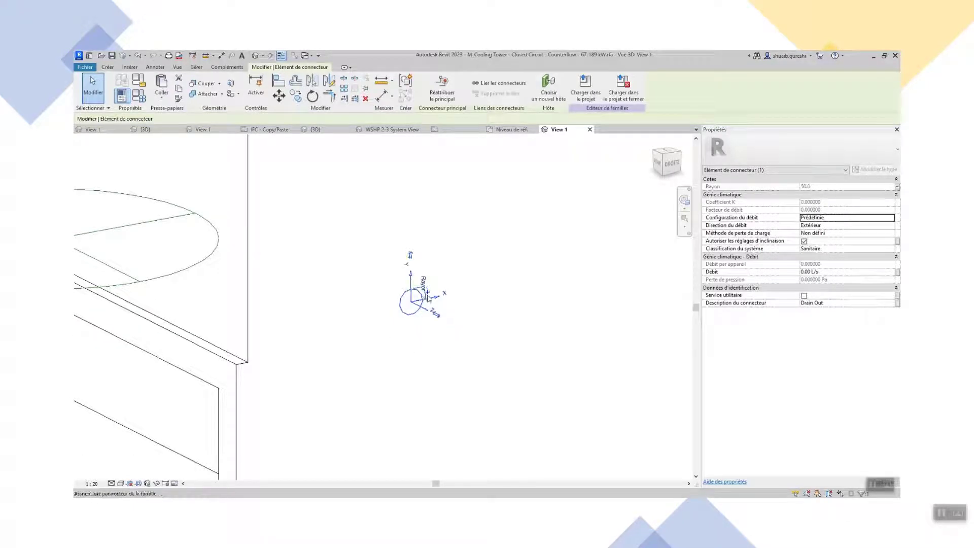
Check which family parameter is associated with the Drain Out connector's radius, and leave the association without applying a change.
click(430, 295)
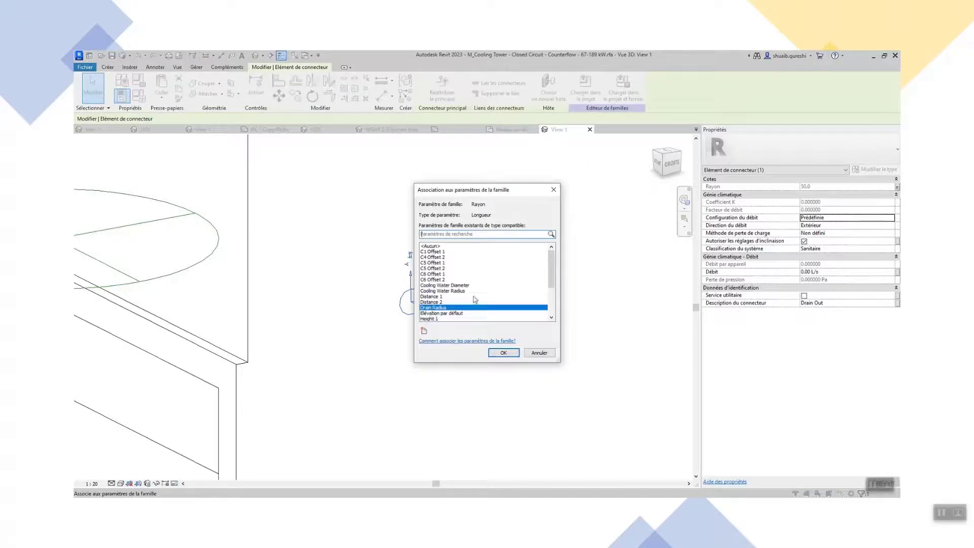
scroll(474, 300, down, 5)
click(537, 352)
scroll(527, 345, down, 6)
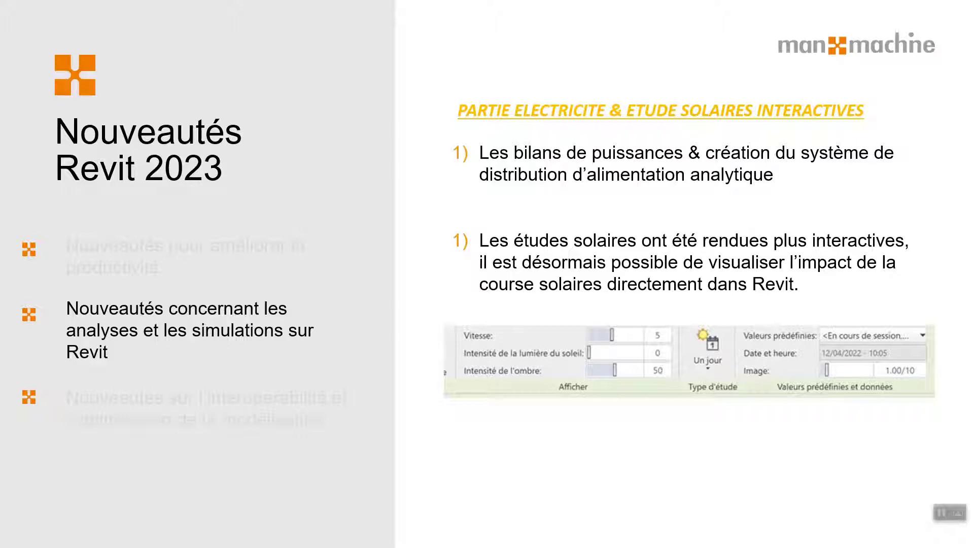
key(Right)
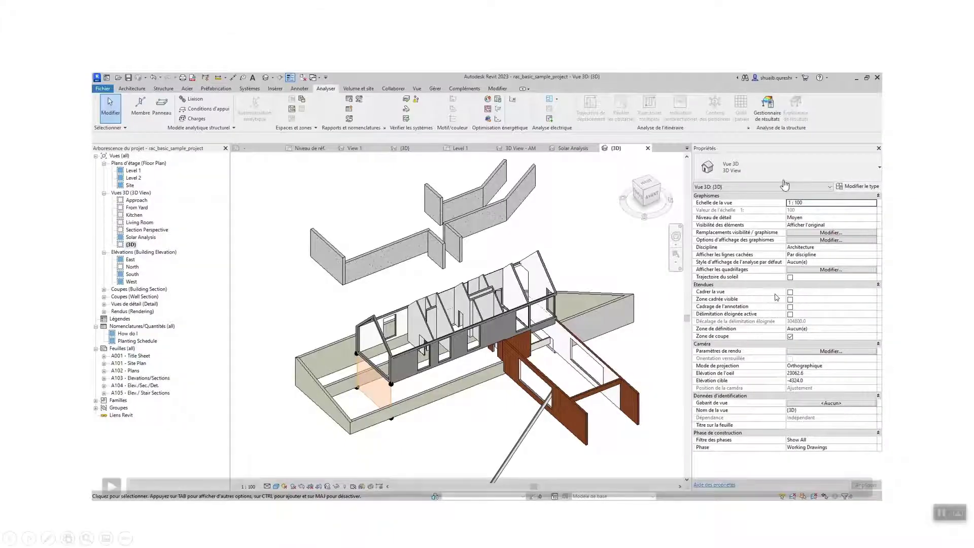
click(119, 486)
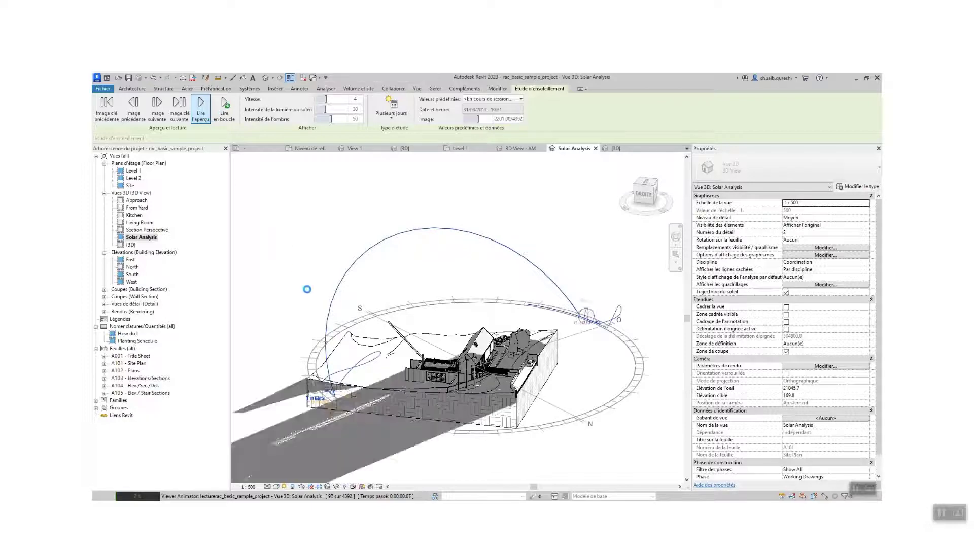
Interrupt the running multi-day solar study preview in the Solar Analysis view and confirm the stop.
key(Escape)
key(Escape)
key(Escape)
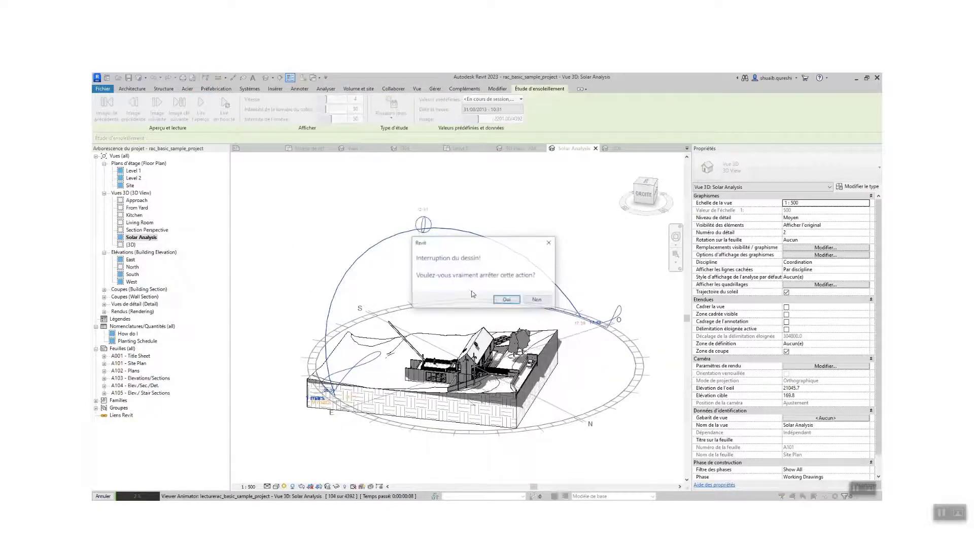
click(507, 304)
Set the solar study's playback speed to 7, then play the preview briefly and stop it.
shift+middle_drag(325, 439, 349, 448)
mouse_move(623, 347)
shift+middle_down()
mouse_move(608, 353)
mouse_move(629, 361)
shift+middle_up()
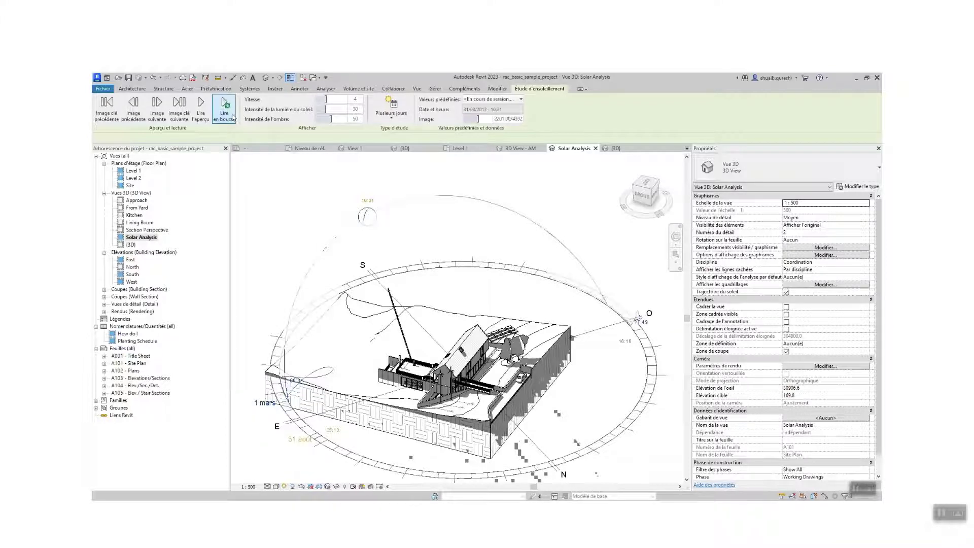
drag(327, 99, 339, 100)
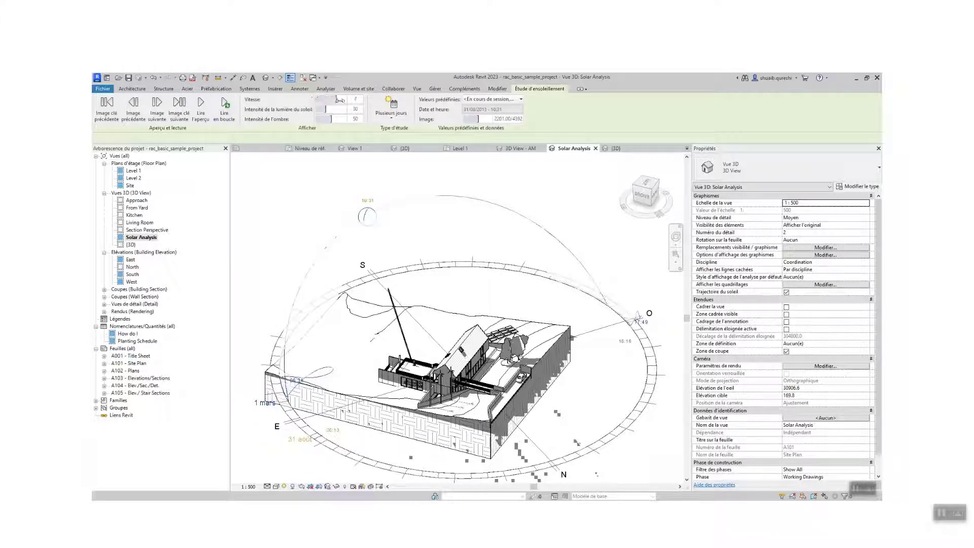
click(201, 105)
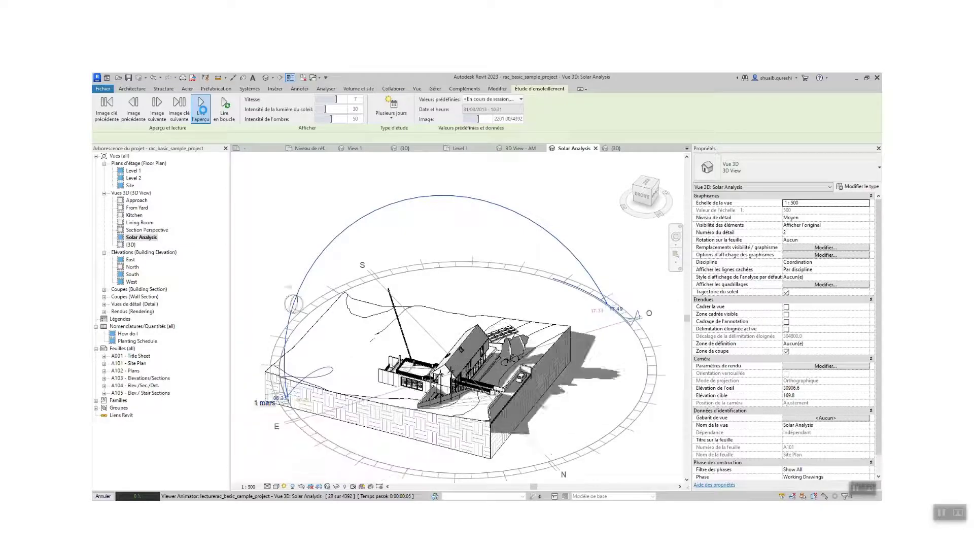
key(Escape)
click(514, 300)
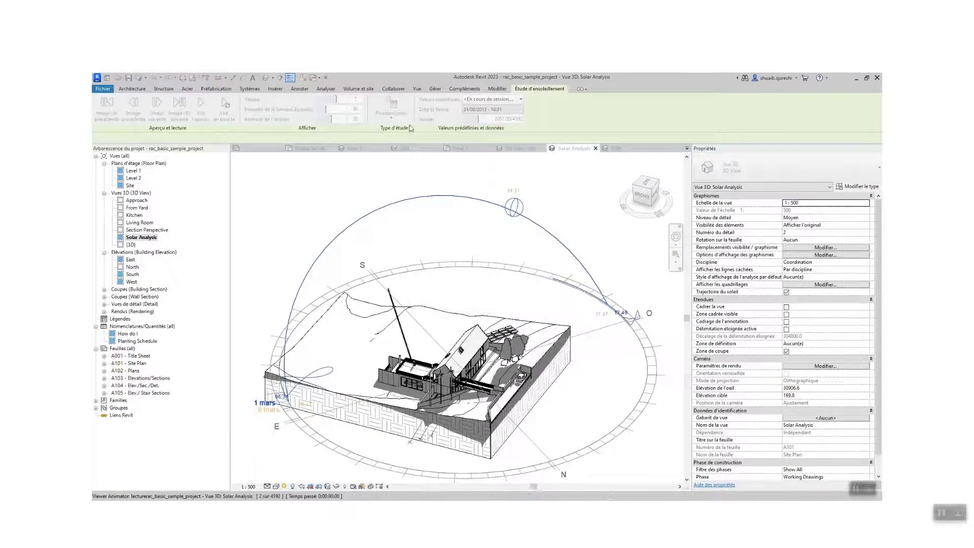
Display the Solar Analysis view in the Ombré visual style and raise the sunlight intensity to about 88.
drag(325, 108, 347, 110)
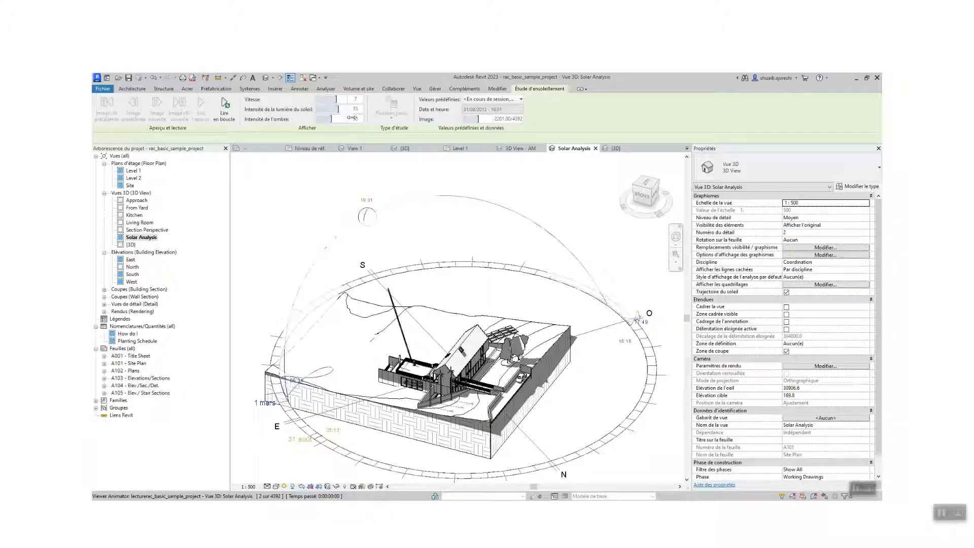
click(275, 486)
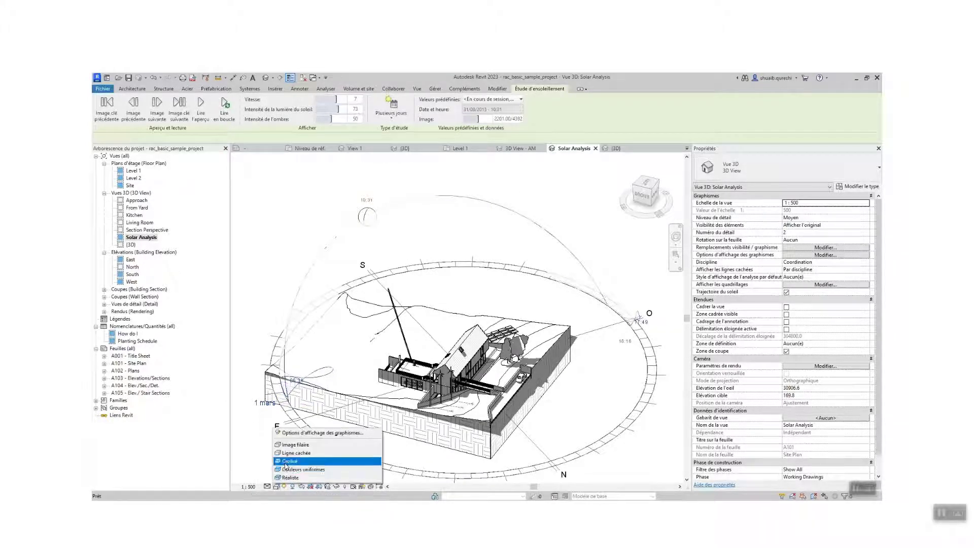
click(287, 463)
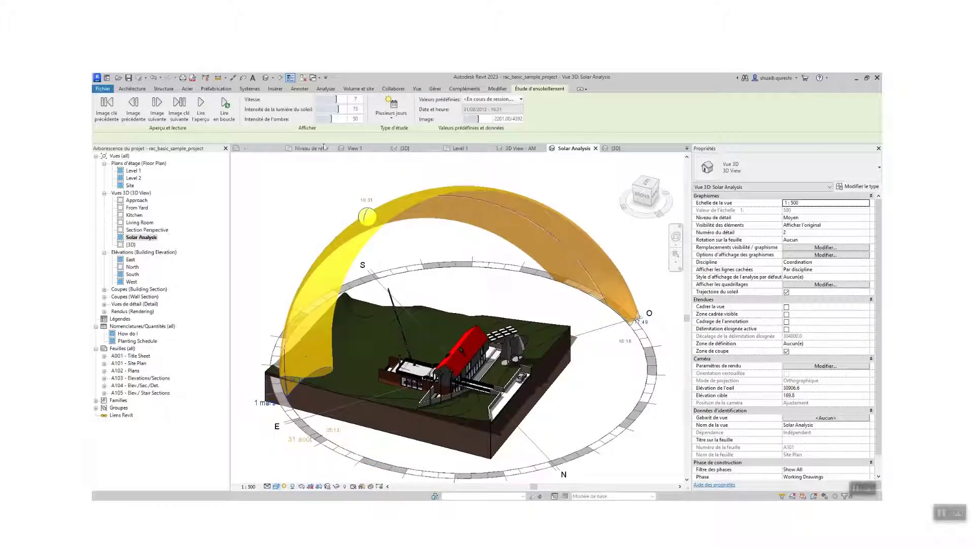
mouse_move(337, 109)
mouse_down()
mouse_move(312, 110)
mouse_move(343, 110)
mouse_up()
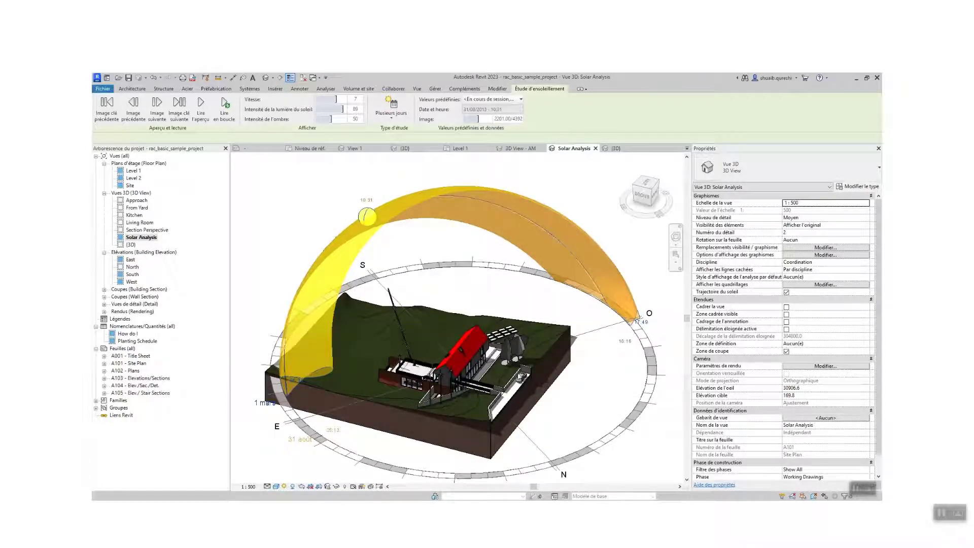
Set the Solar Analysis view to the Ligne cachée visual style and lower the shadow intensity to 25.
click(277, 486)
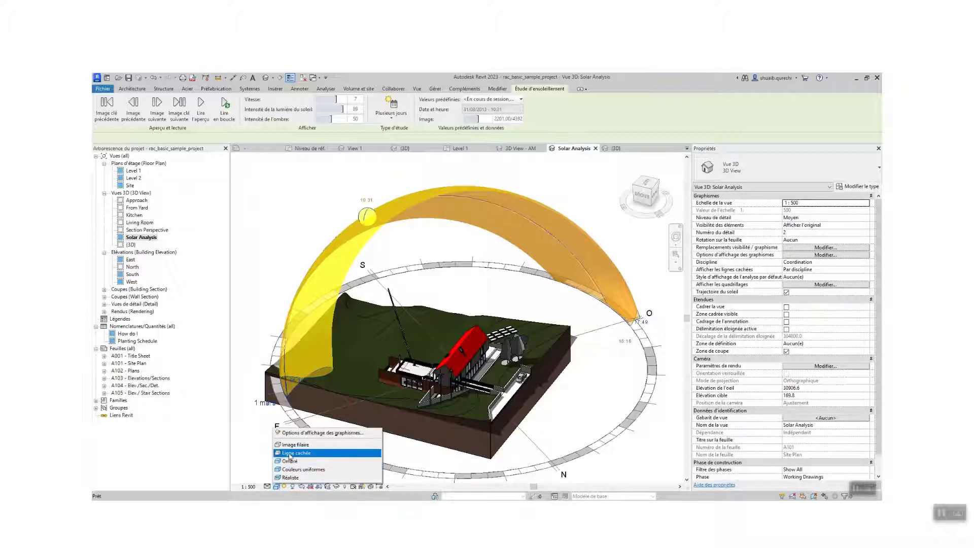
click(296, 451)
mouse_move(331, 119)
mouse_down()
mouse_move(341, 119)
mouse_move(323, 119)
mouse_up()
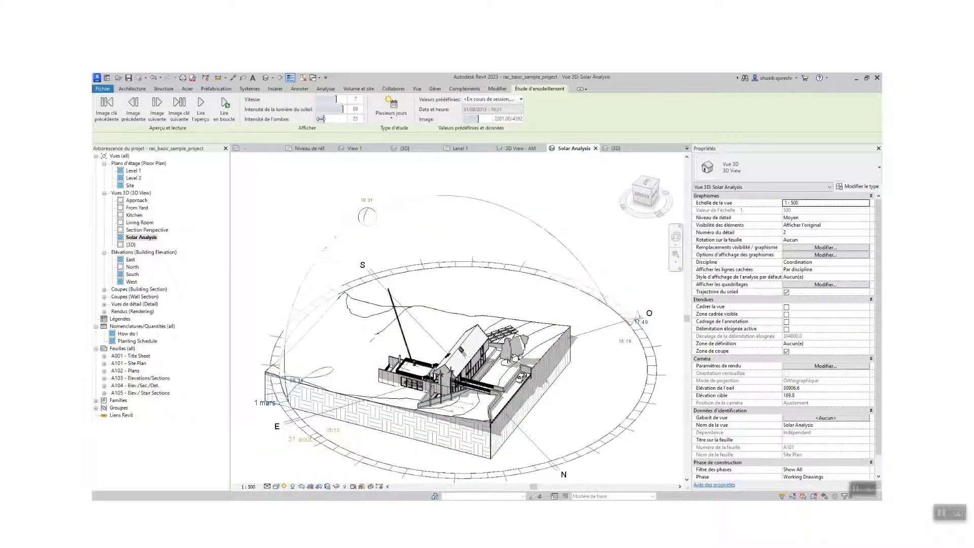
Browse the available study types and multi-day presets without choosing one, and move the solar study to about image 2230.
click(391, 111)
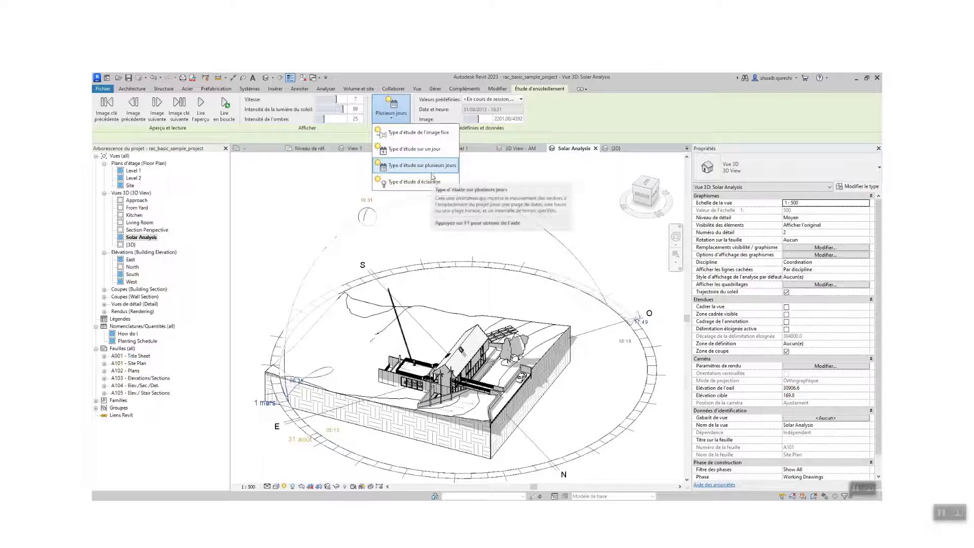
click(551, 120)
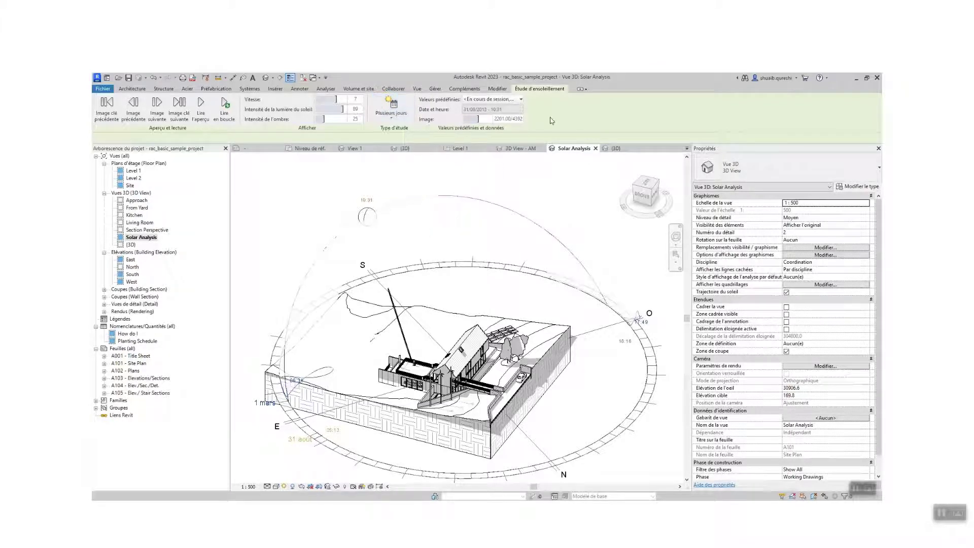
click(517, 100)
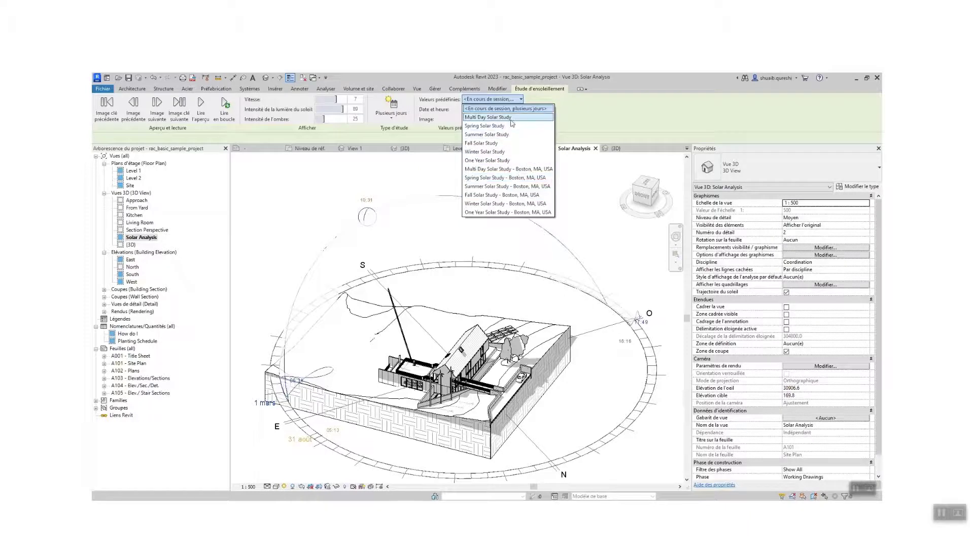
click(567, 120)
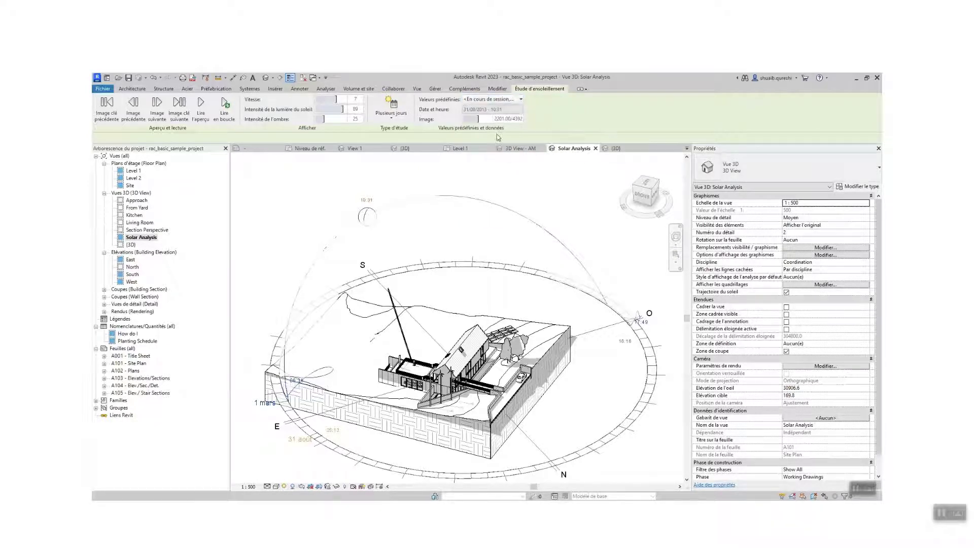
drag(480, 119, 483, 120)
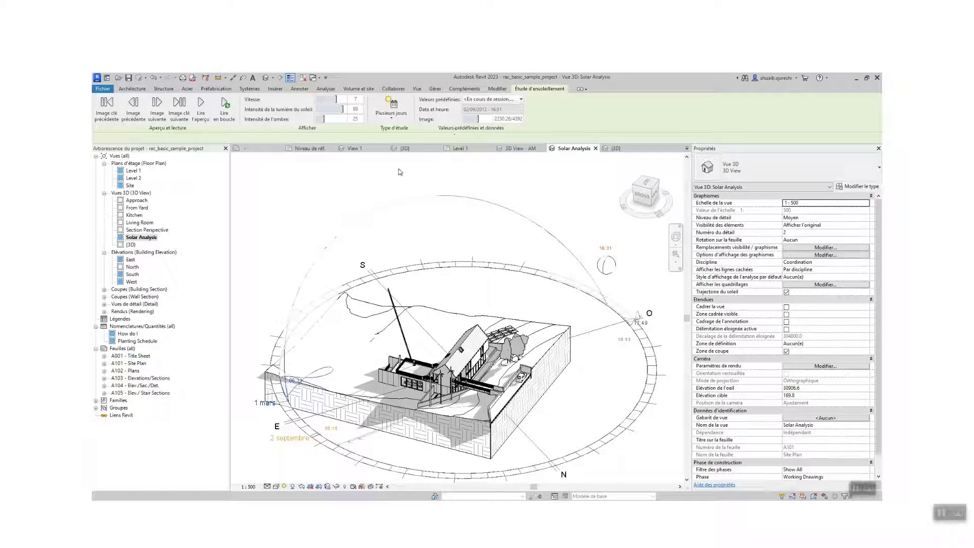
Review the multi-day sun settings, accept them as they are, and play the solar study in a loop.
click(286, 488)
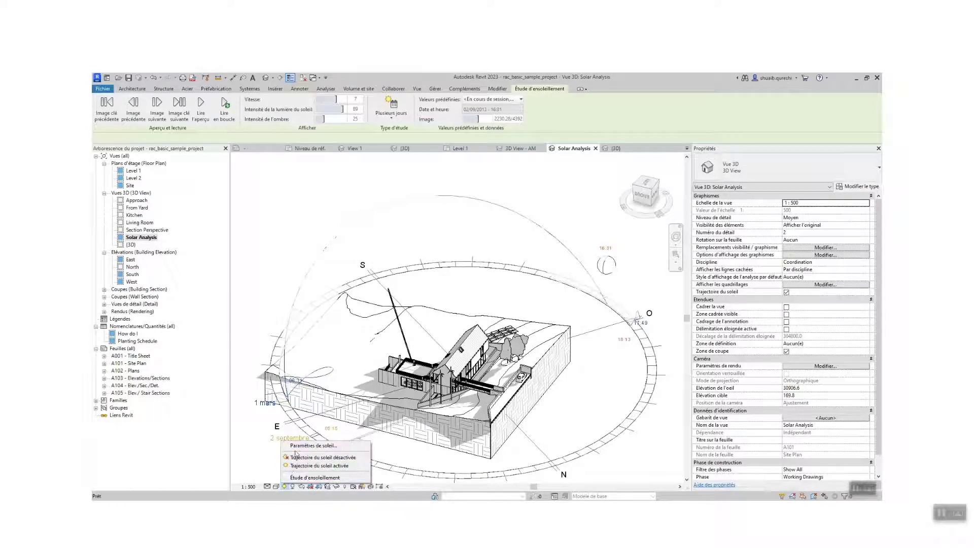
click(316, 446)
drag(371, 216, 655, 186)
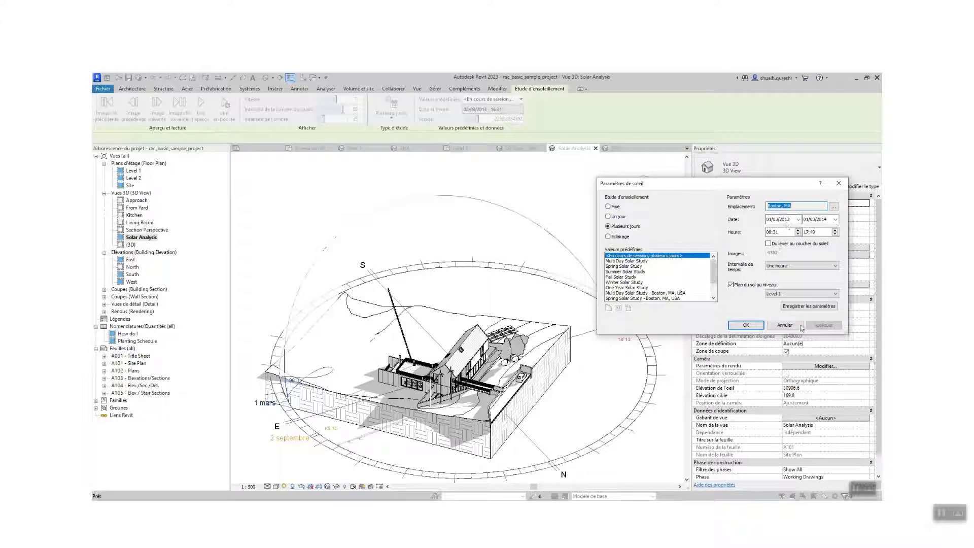
click(742, 326)
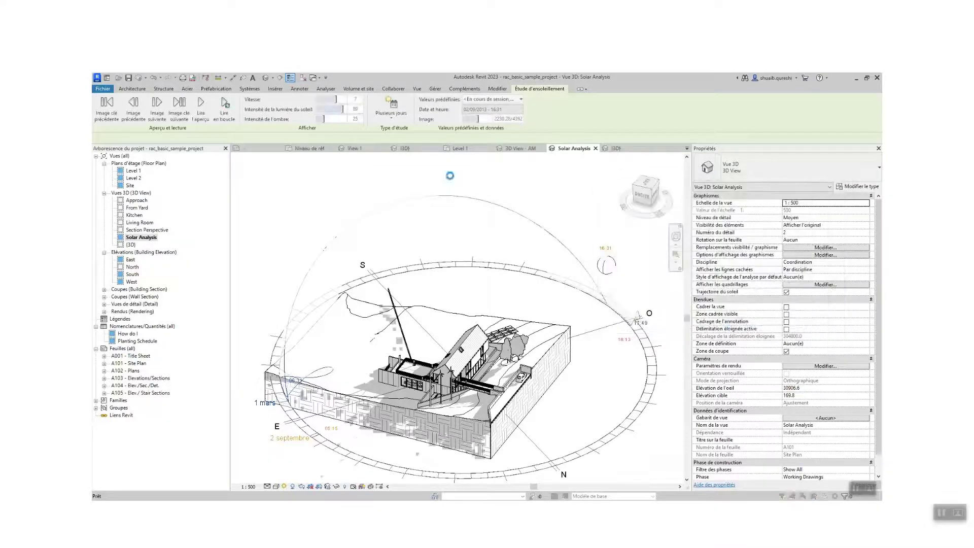
click(557, 332)
click(225, 110)
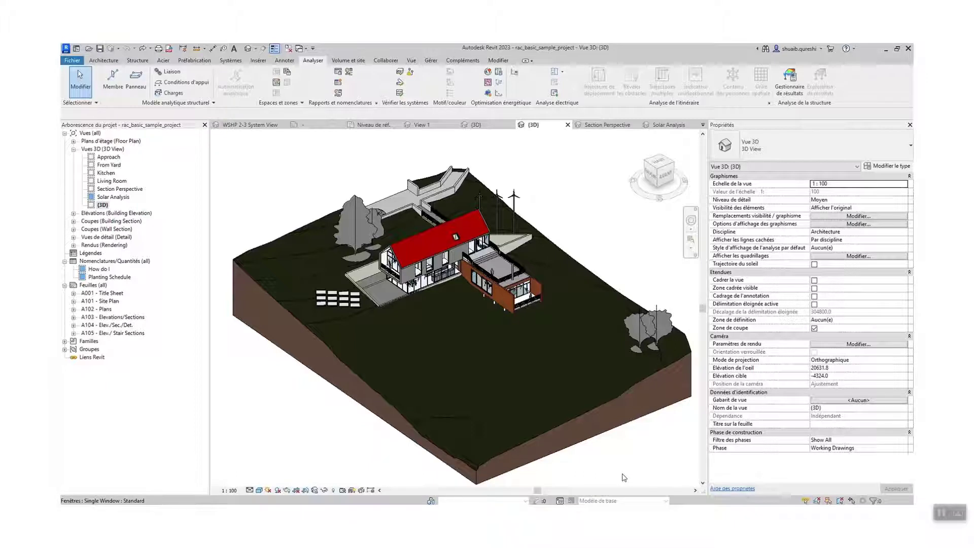
click(79, 490)
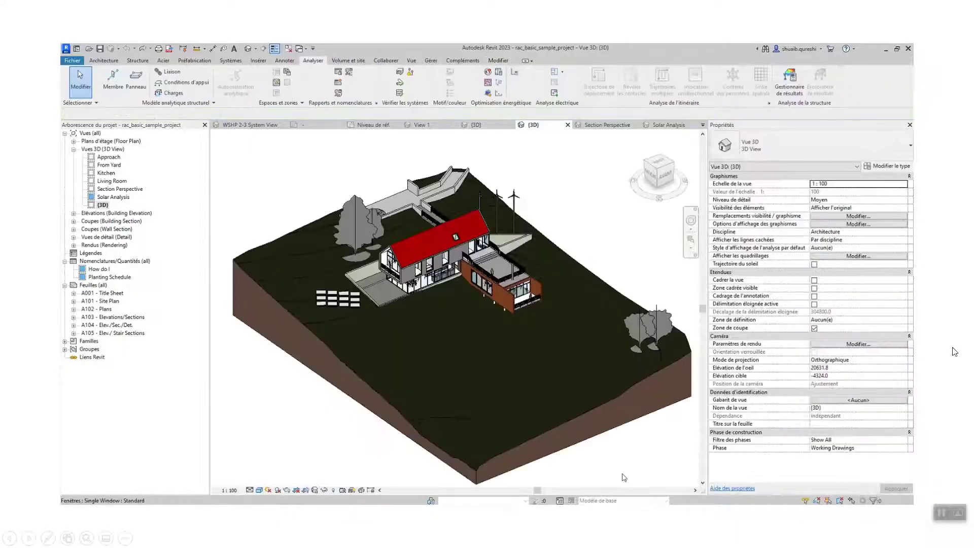
click(954, 352)
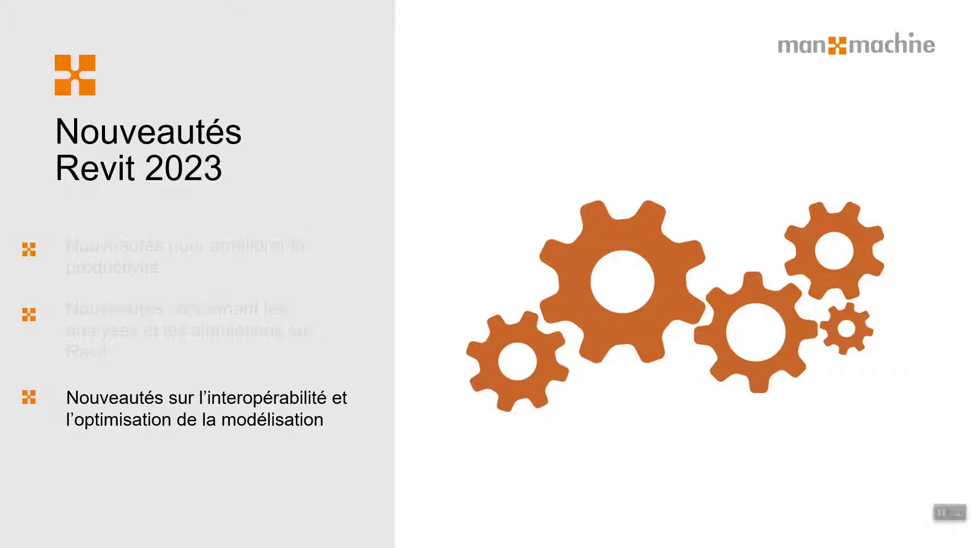
key(Right)
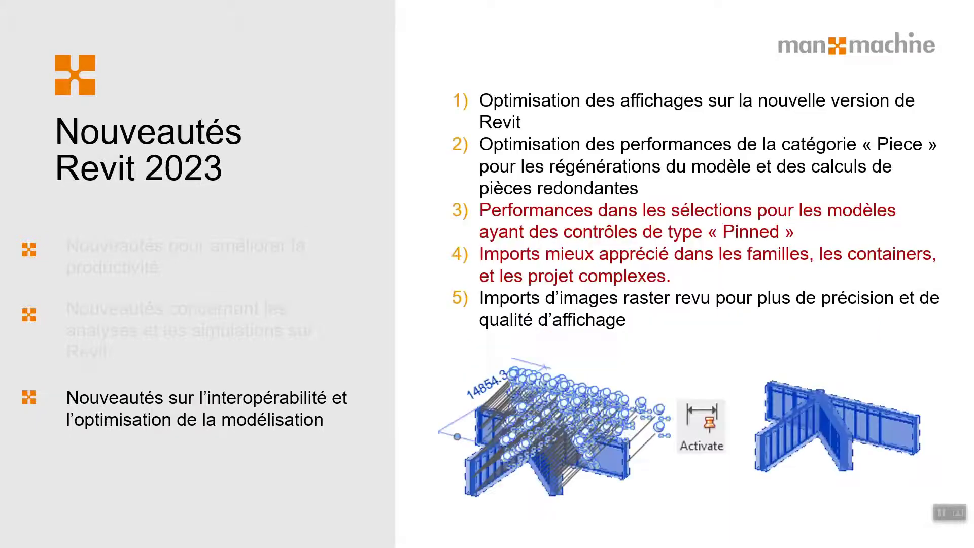